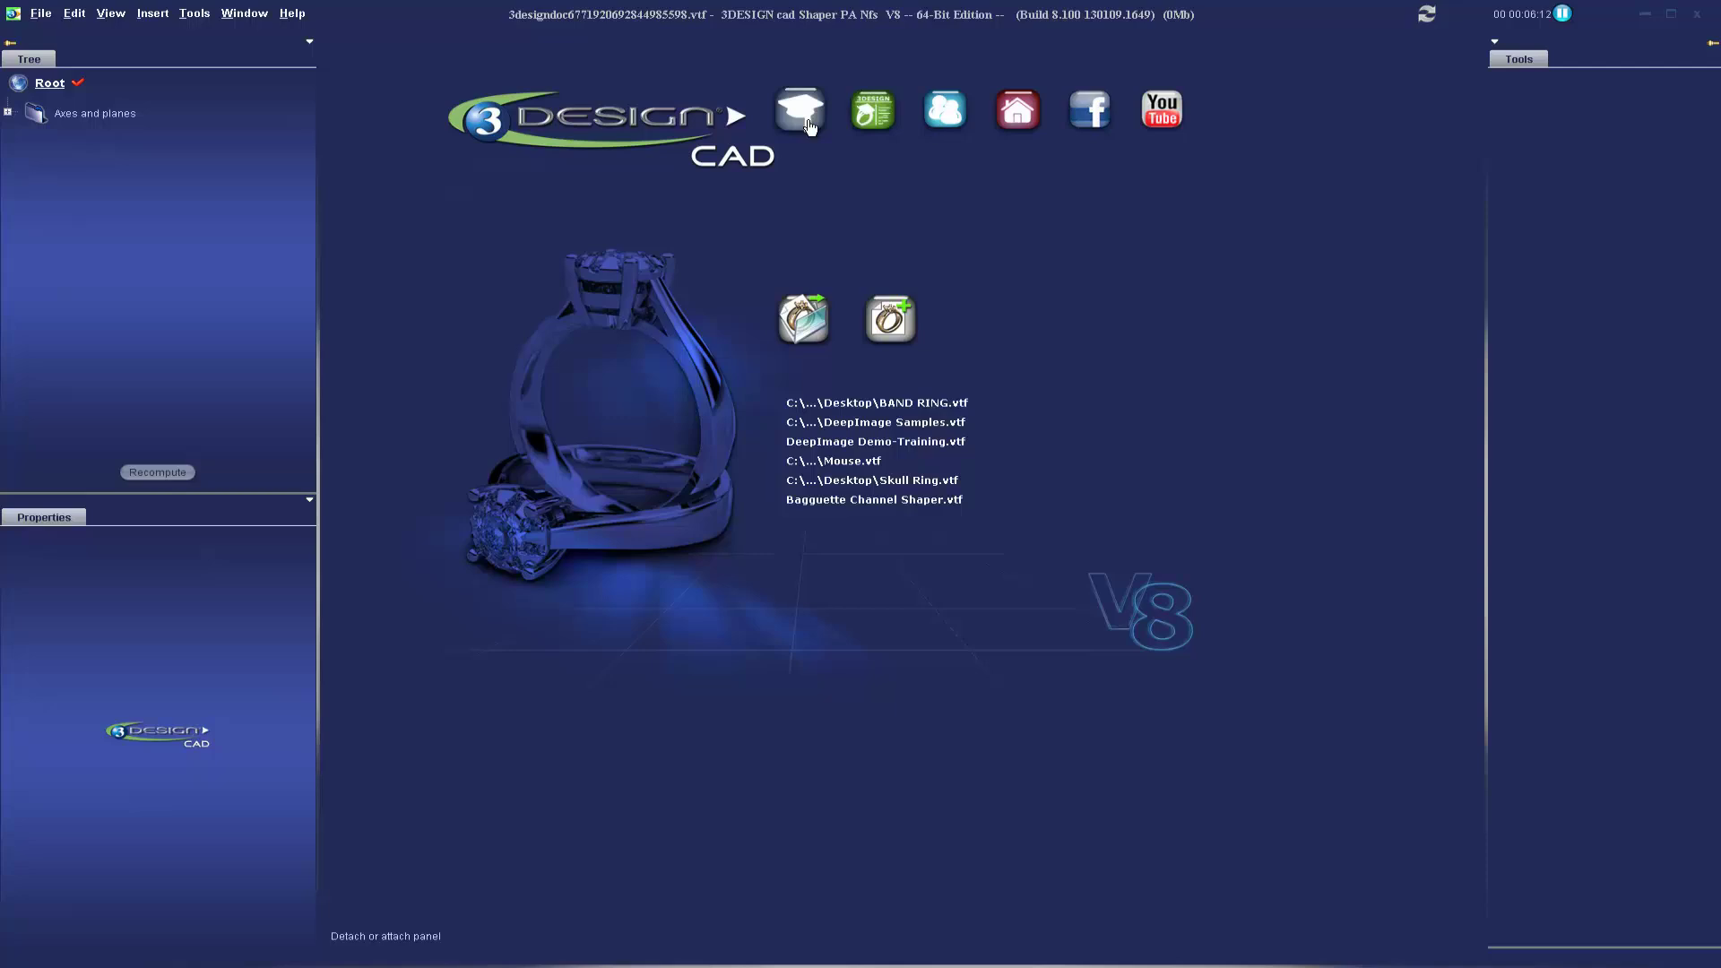
Open the 'Take a guided tour of 3DESIGN!' page, read through its overview, and return to the top
click(809, 126)
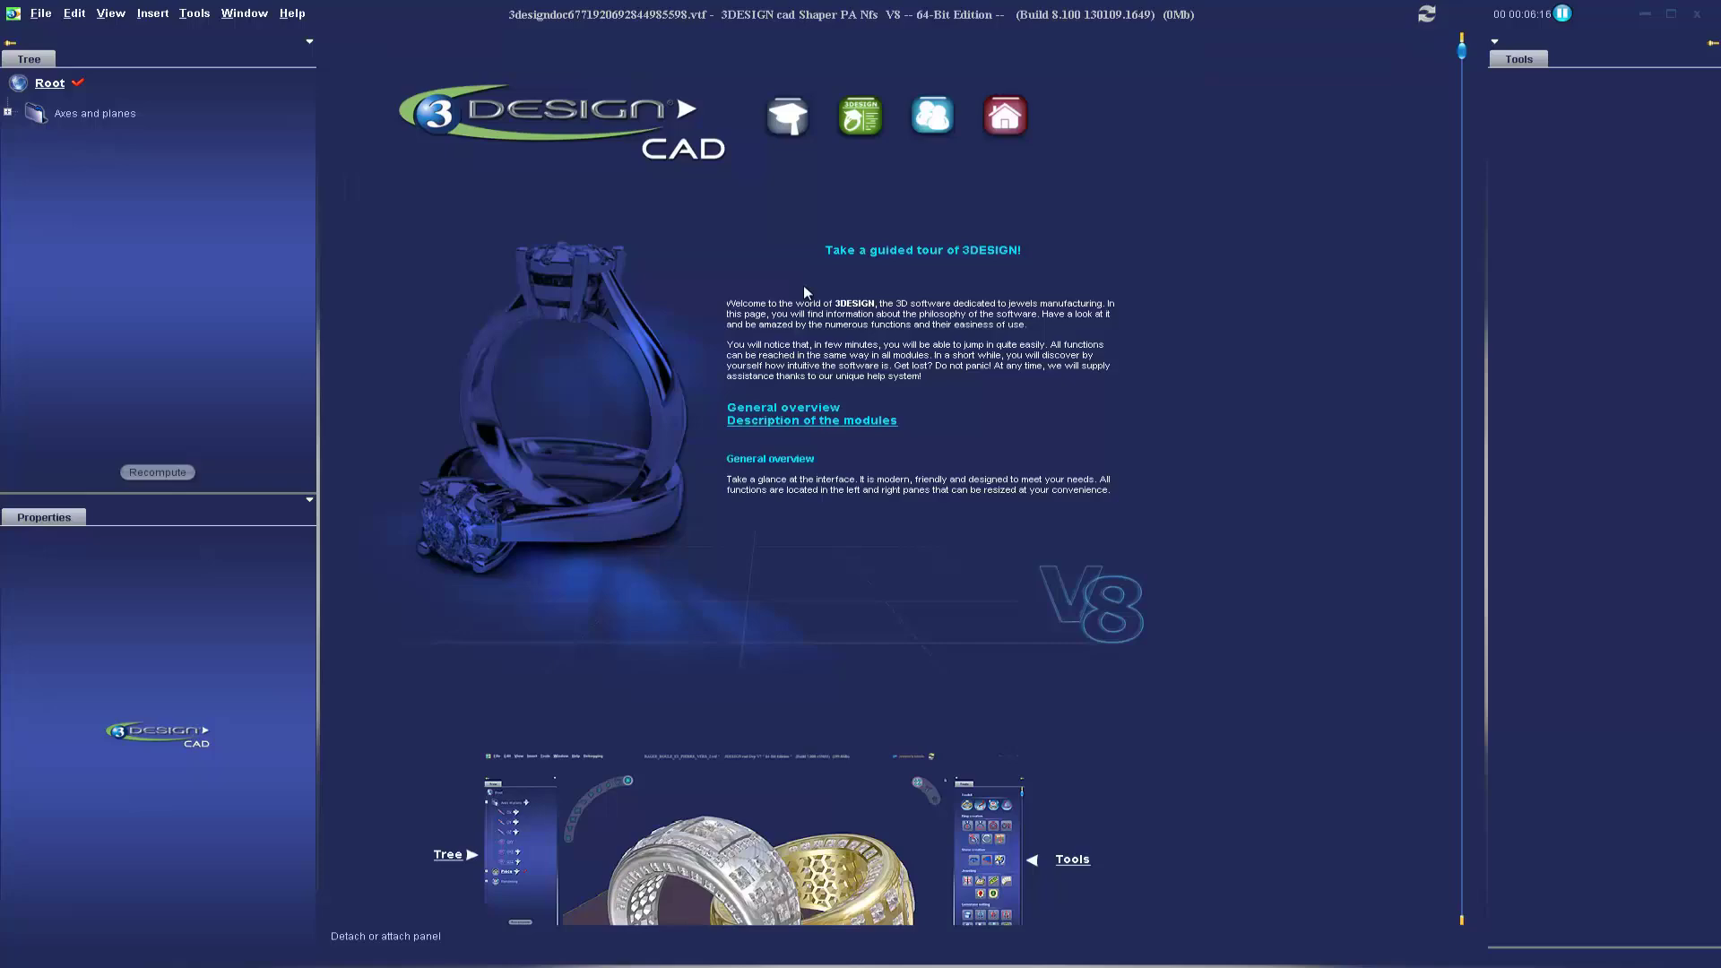
scroll(803, 285, down, 5)
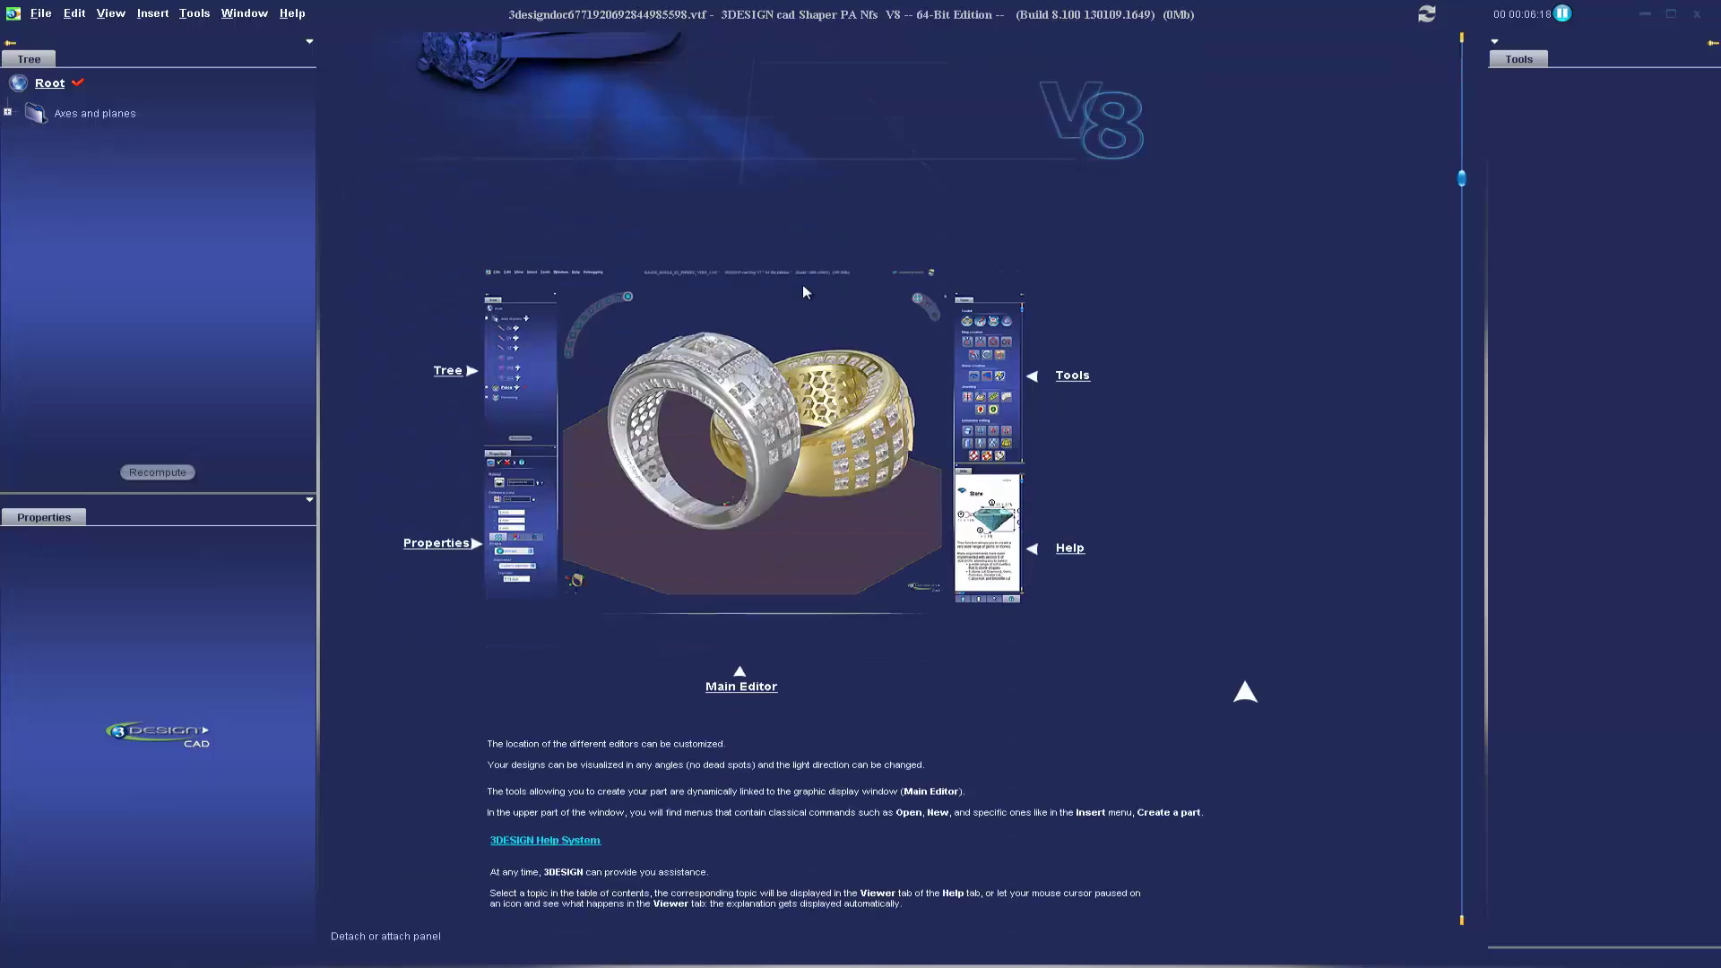
scroll(803, 283, down, 3)
scroll(847, 368, down, 2)
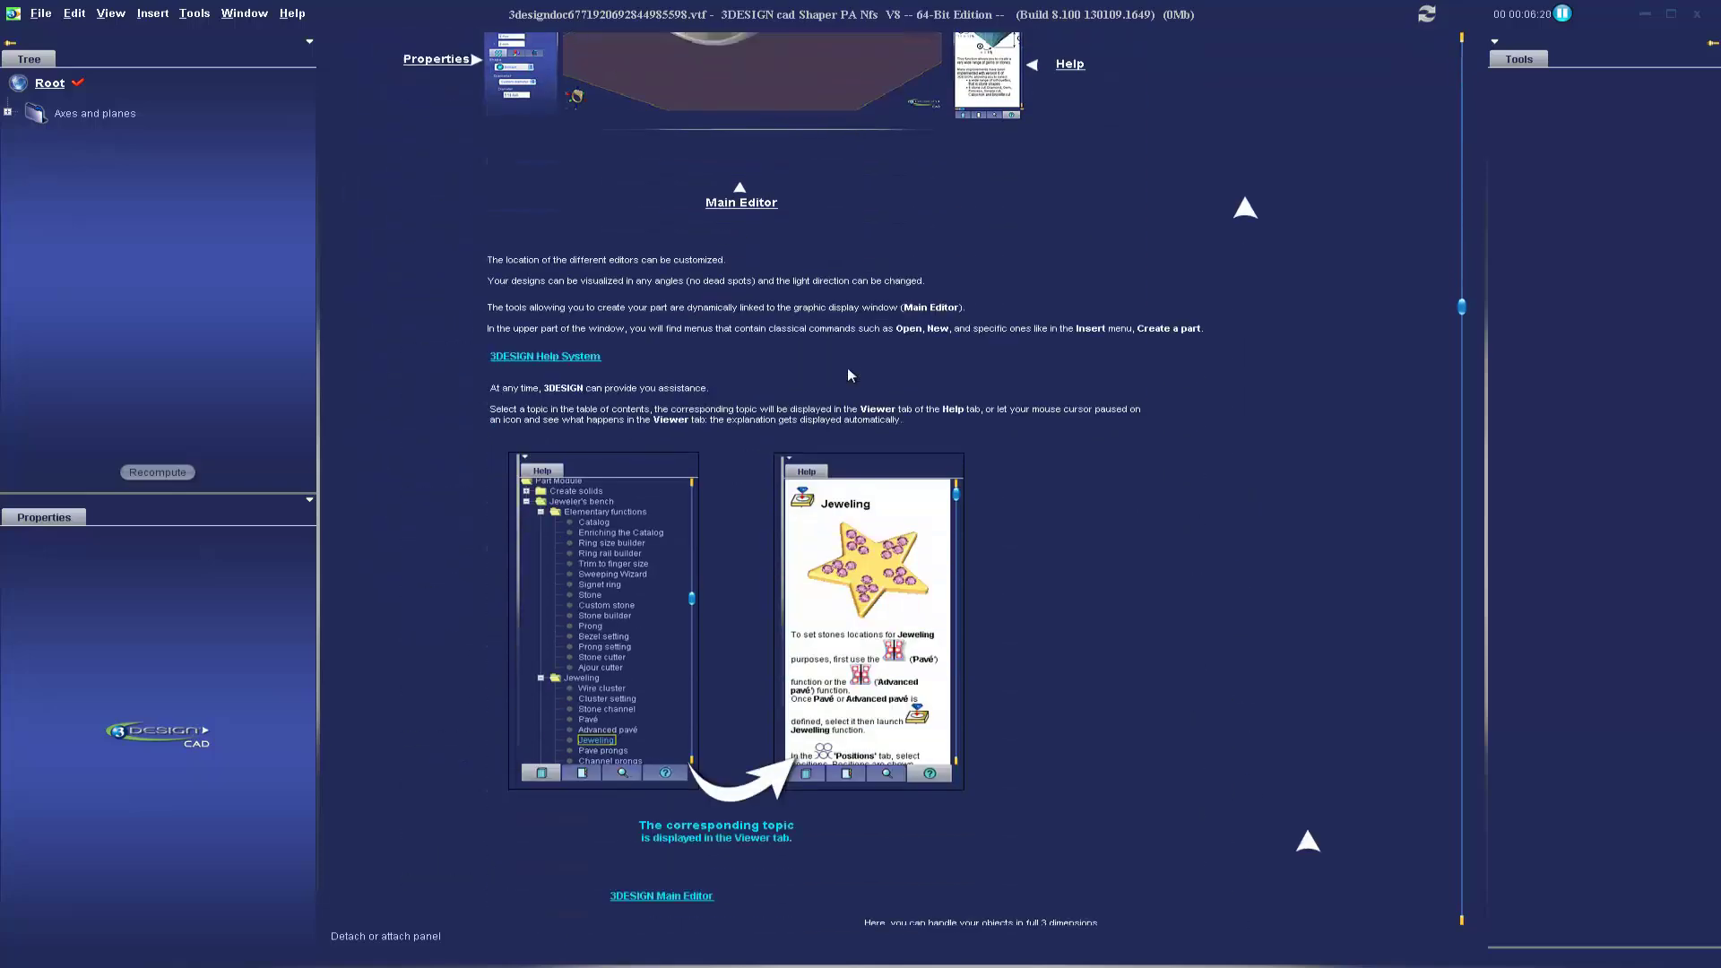
scroll(836, 356, down, 6)
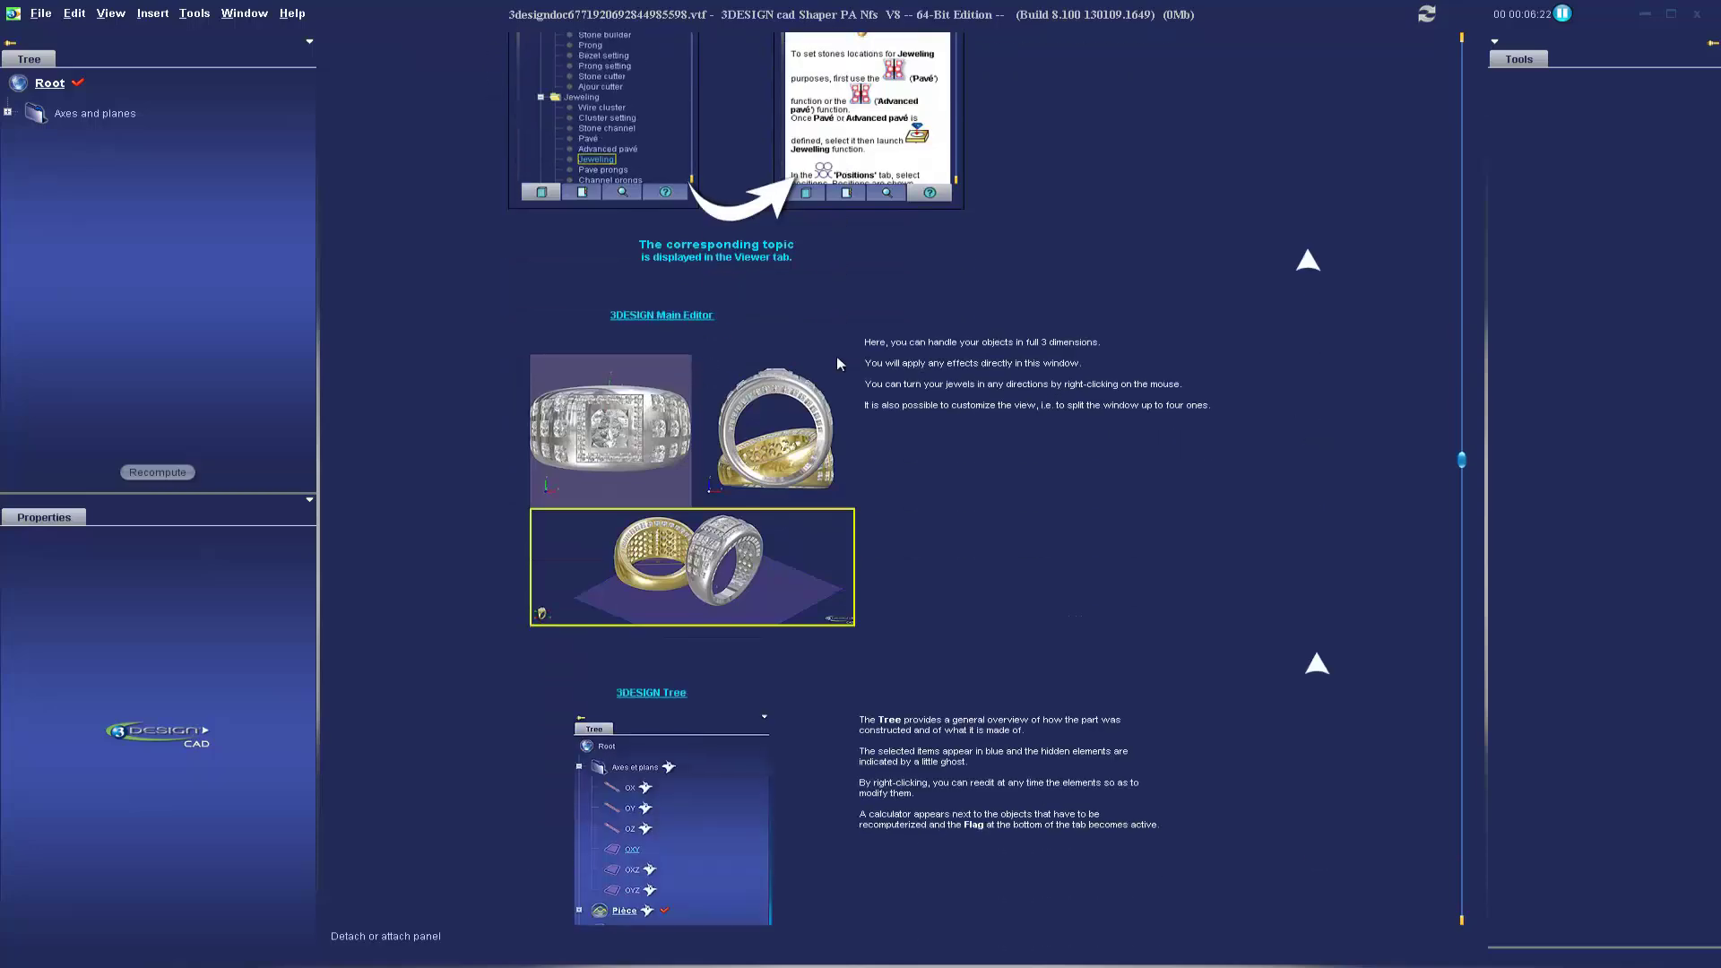
scroll(836, 356, down, 5)
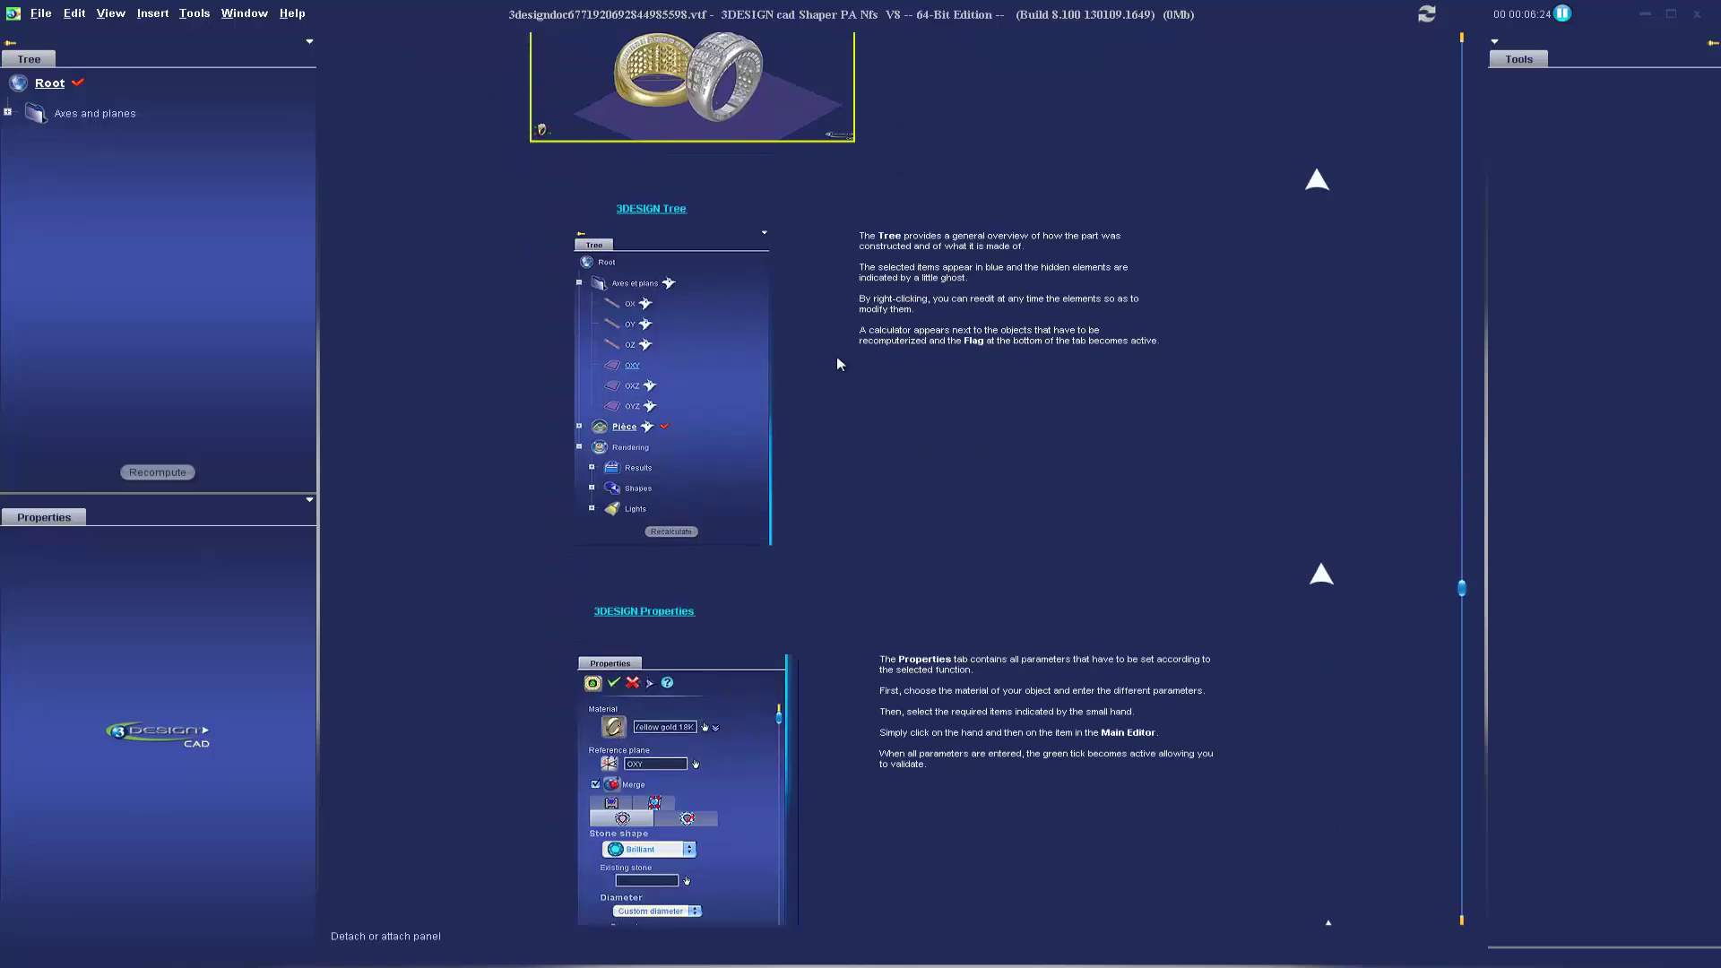
scroll(838, 363, down, 3)
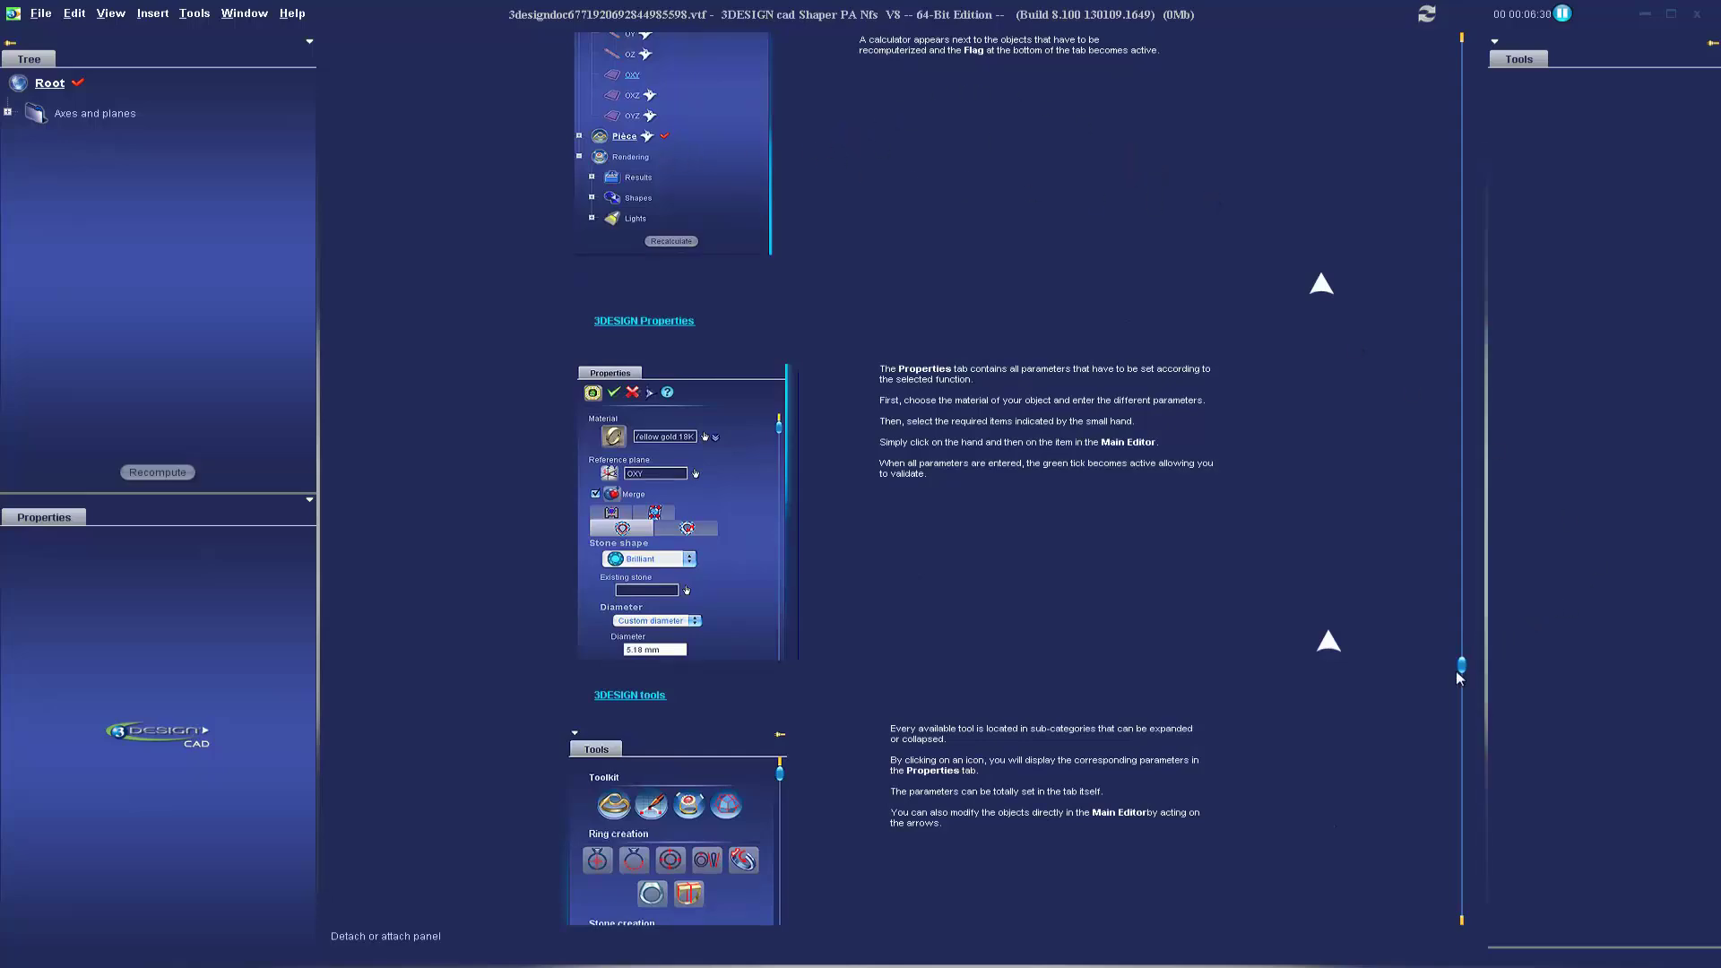
drag(1458, 678, 1463, 54)
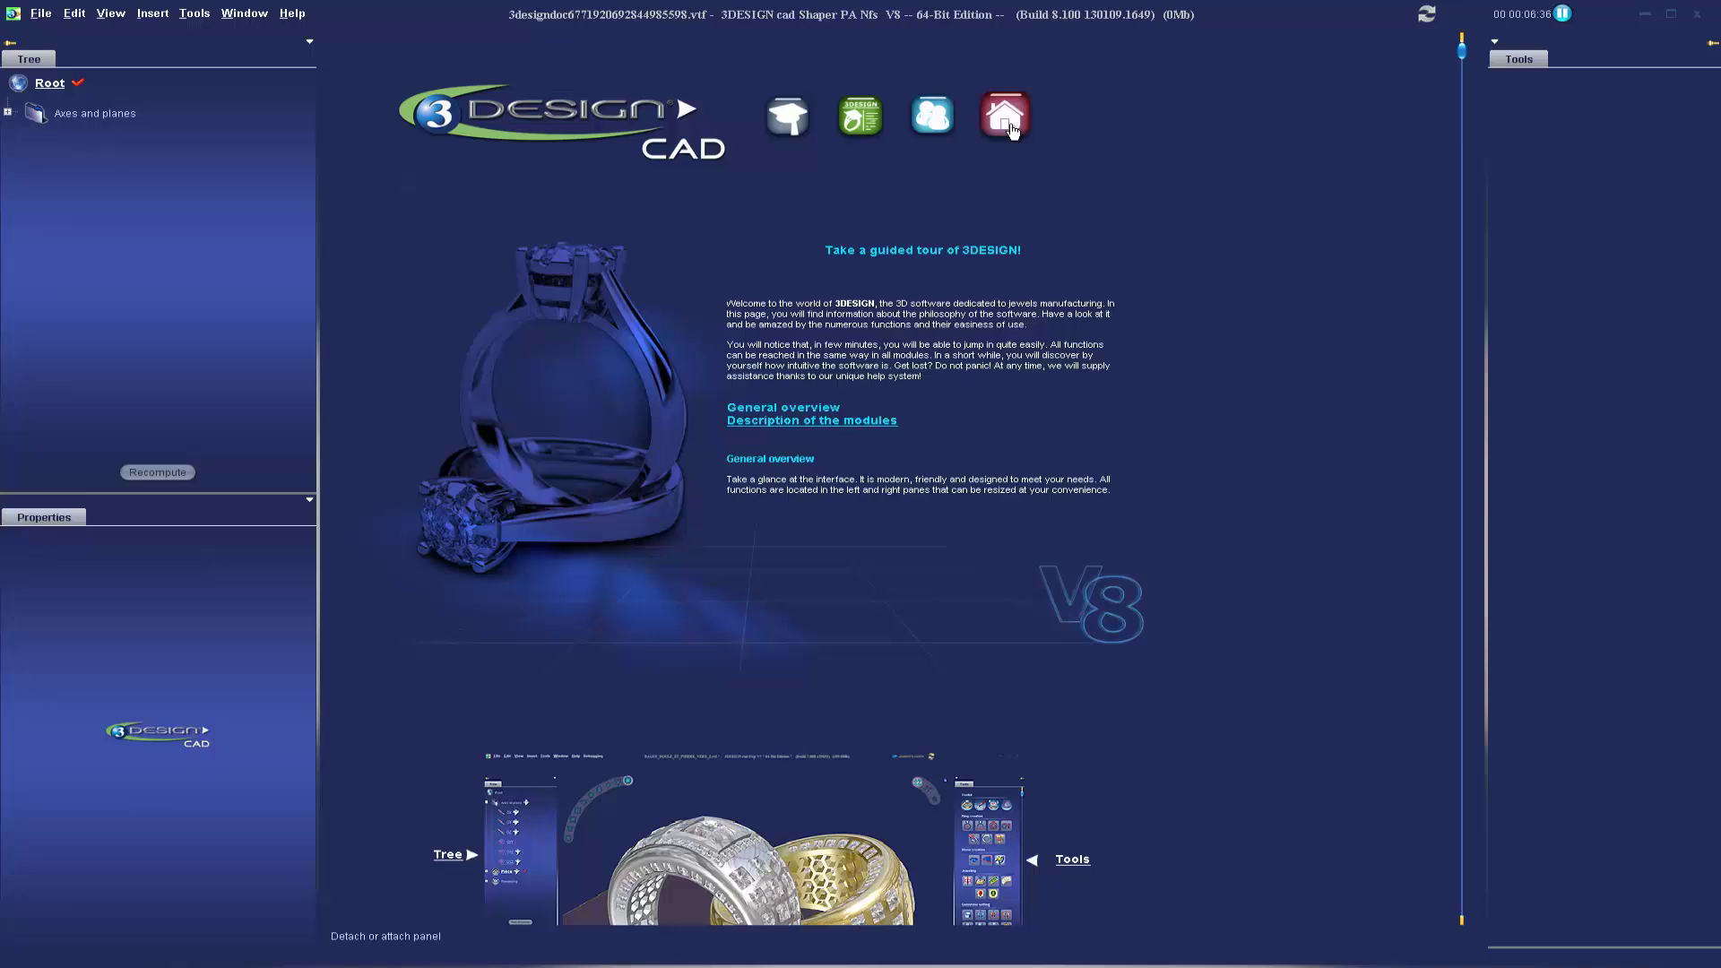
Browse the What's New release notes, then open the 3DESIGN community forum's board list
click(1008, 125)
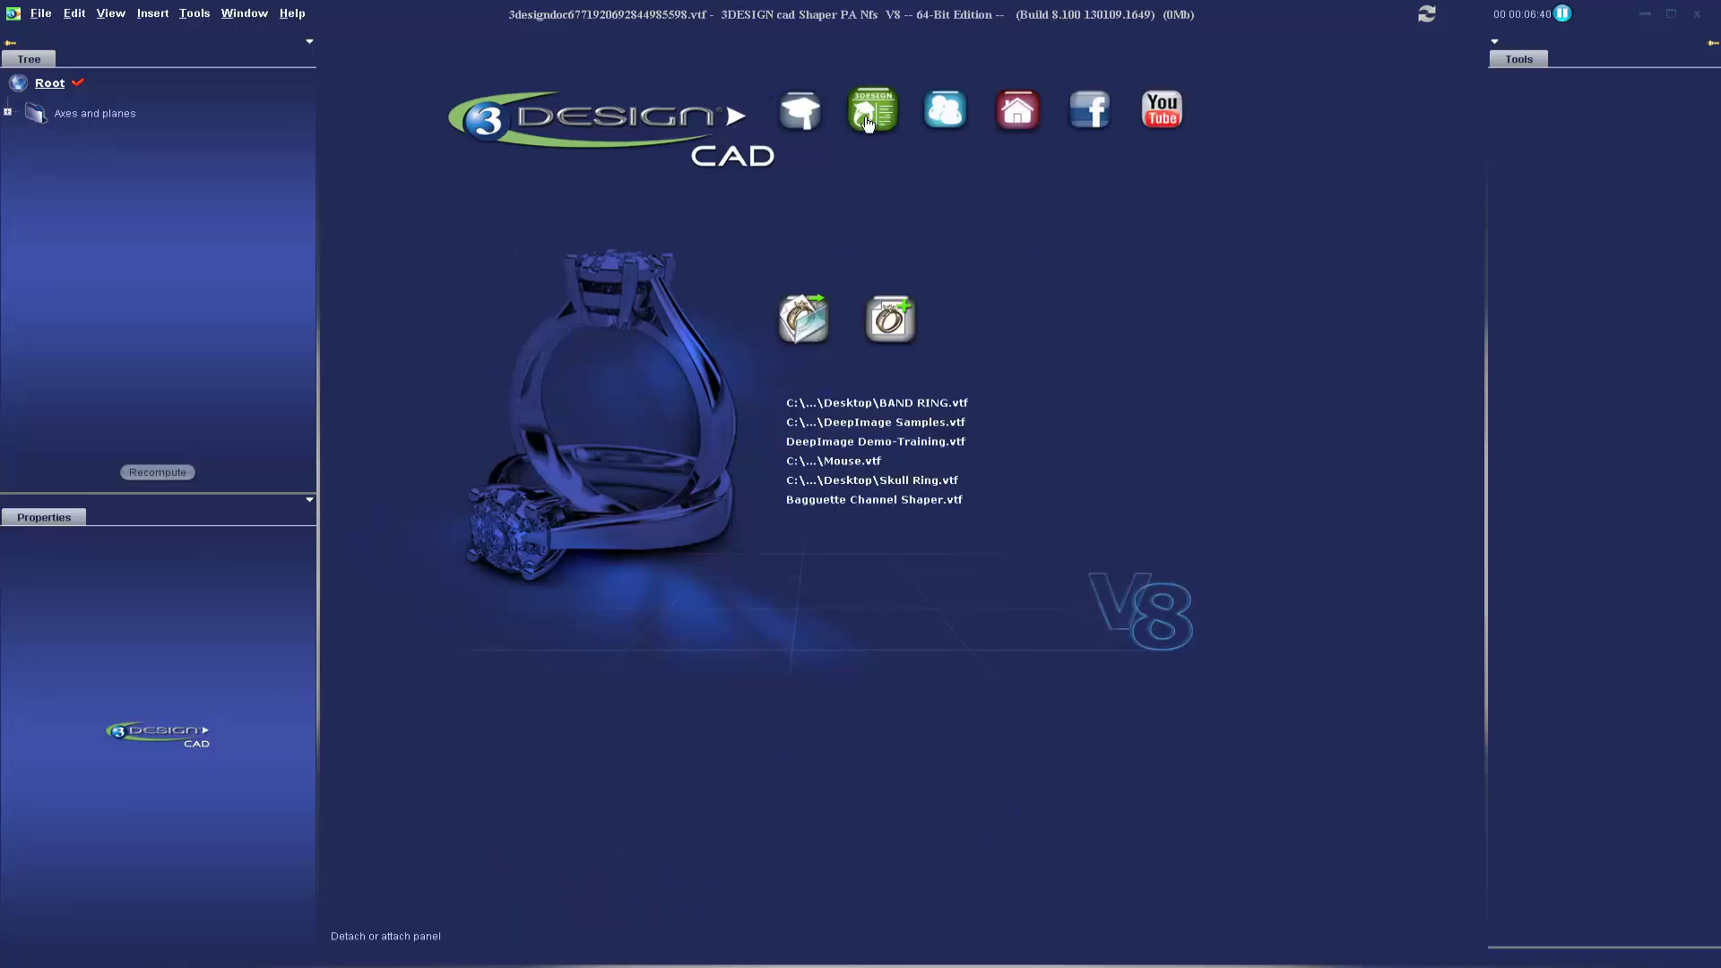
click(868, 124)
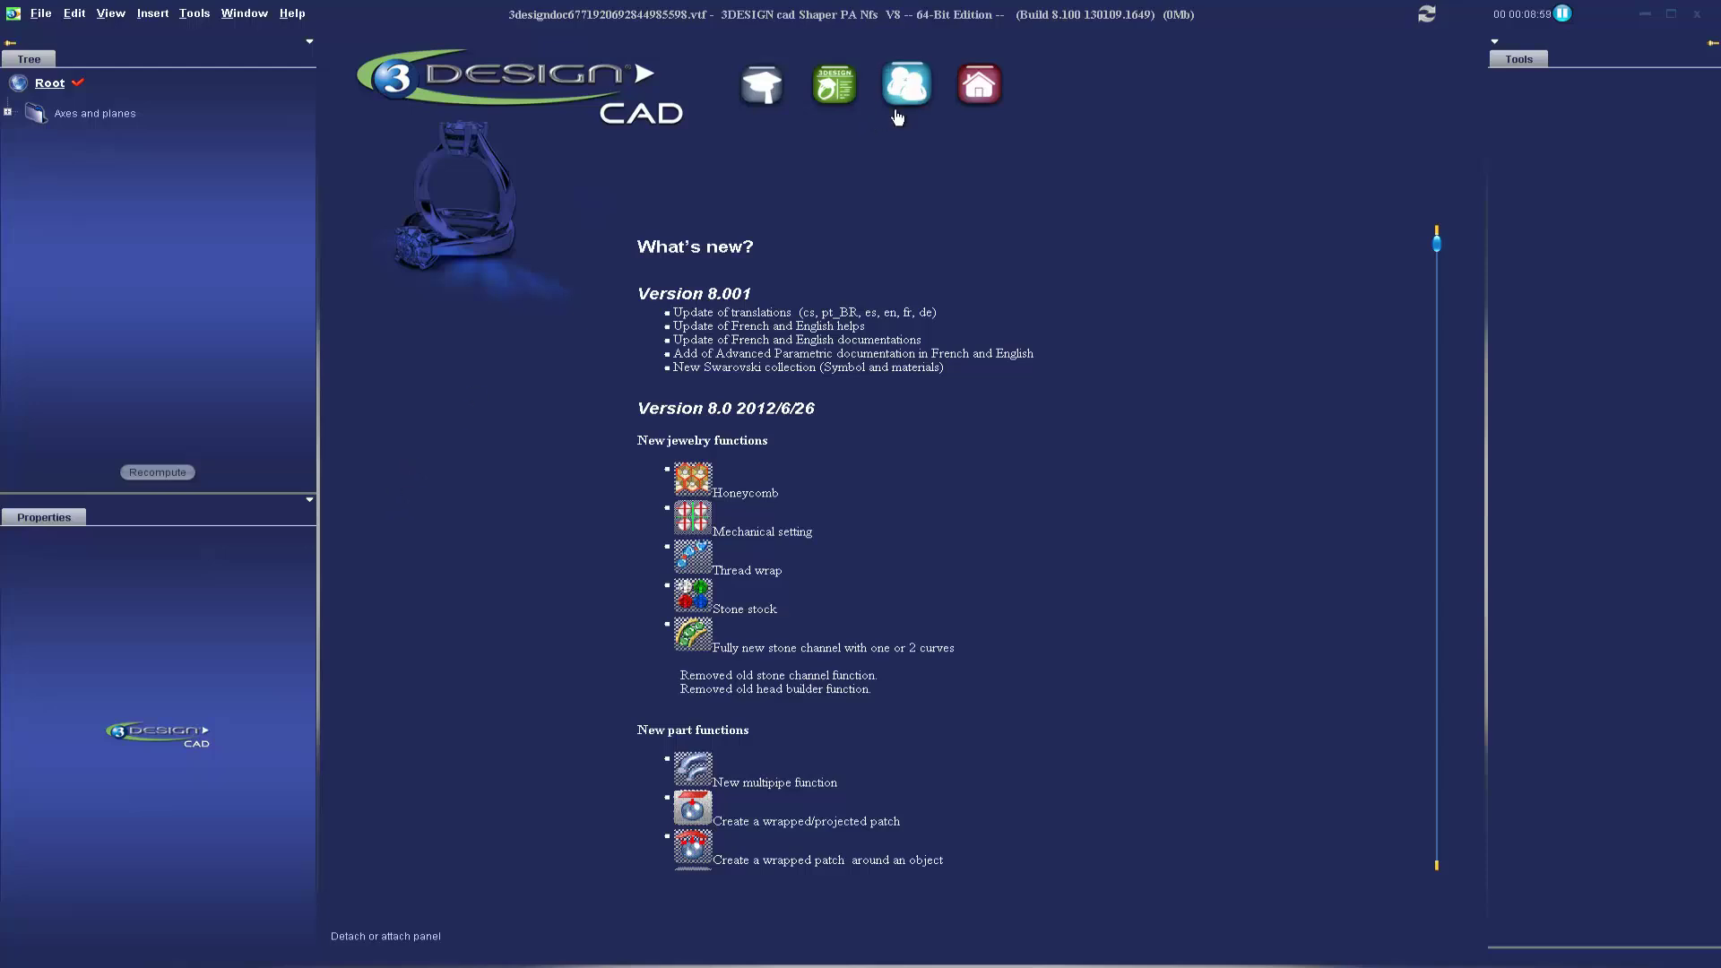
click(978, 84)
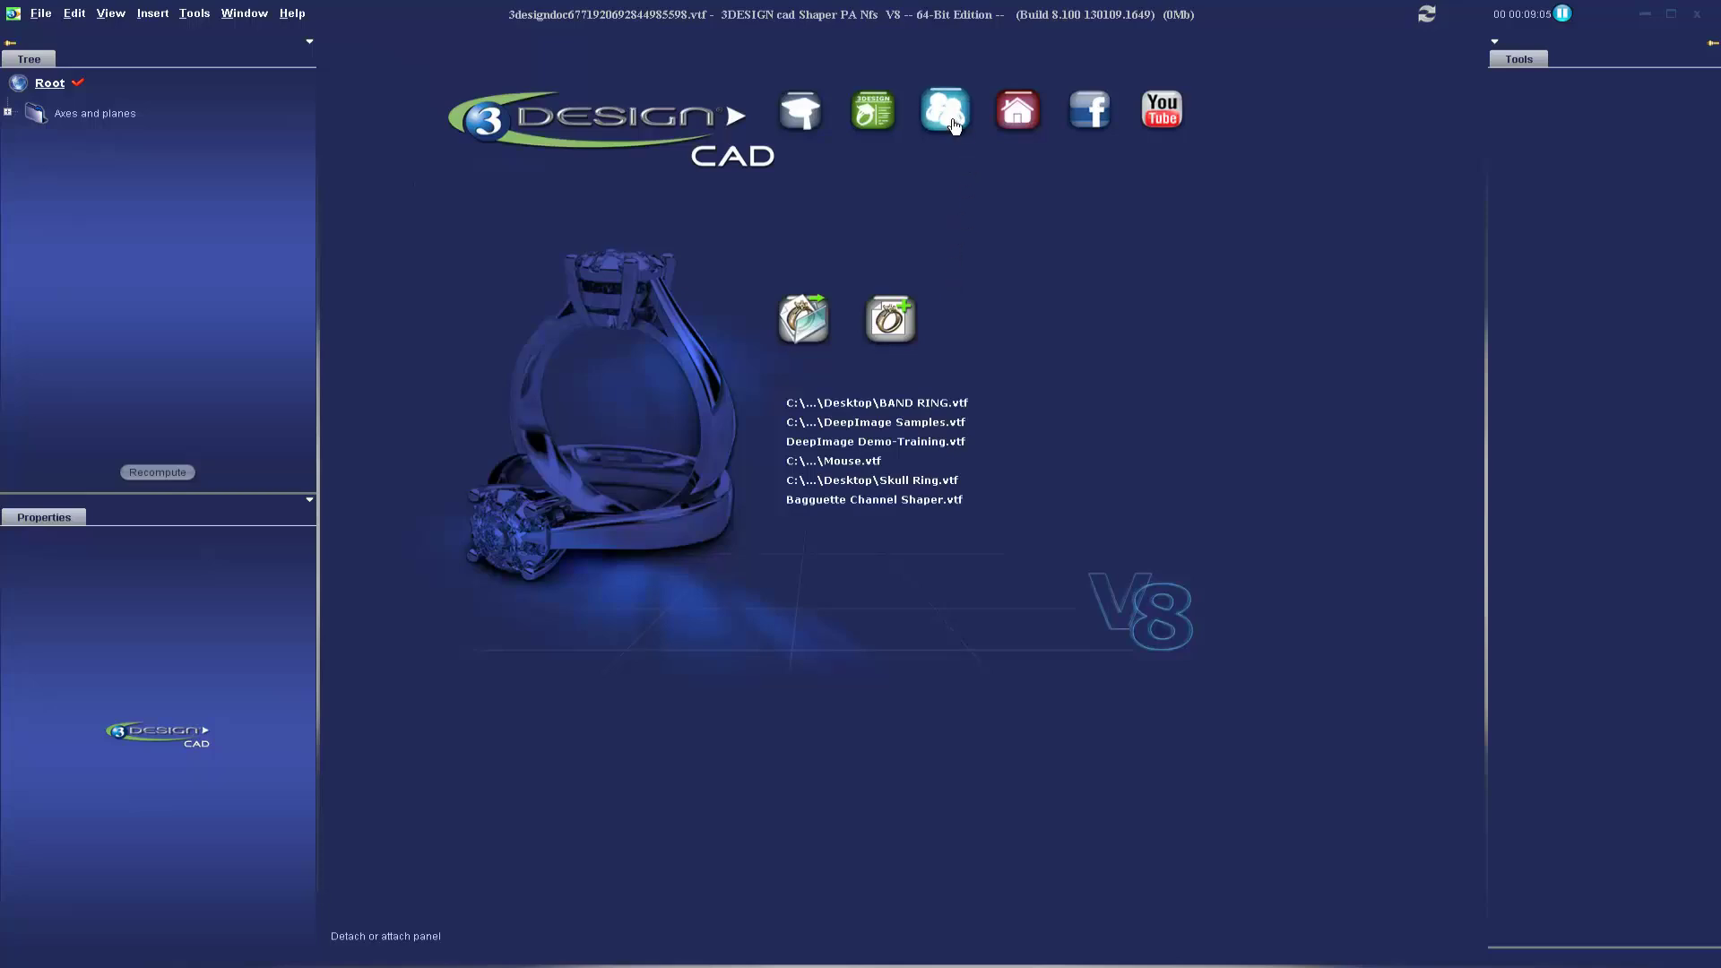
click(953, 124)
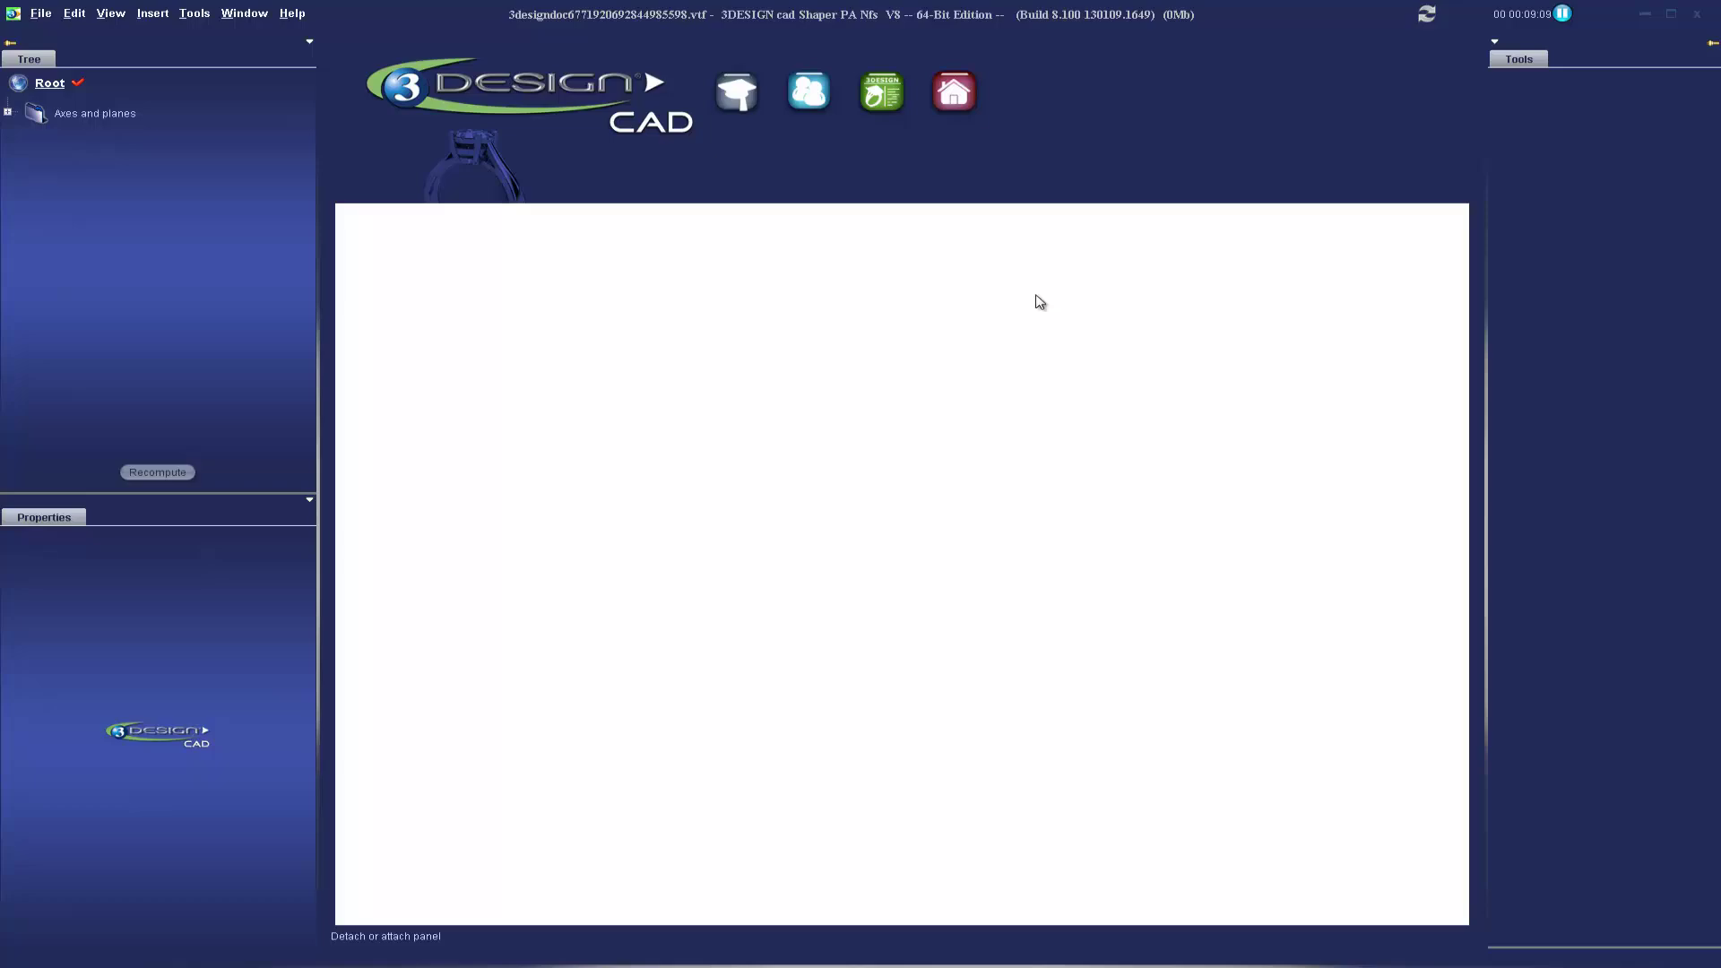
scroll(1040, 301, down, 5)
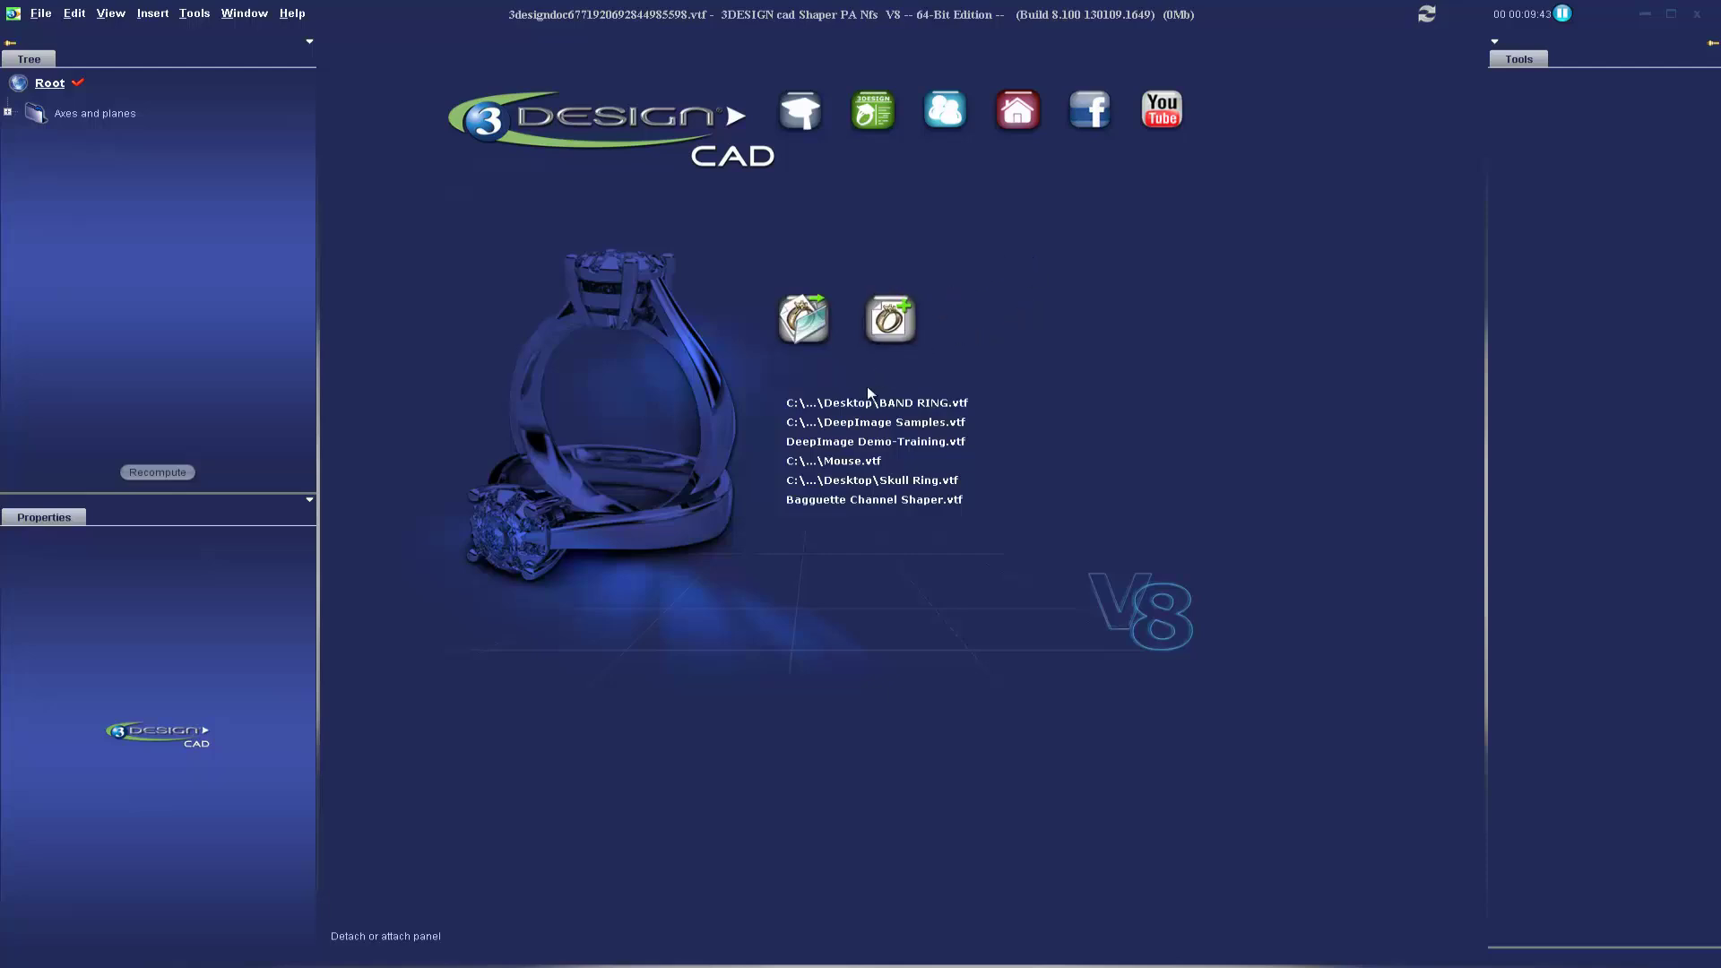
Preview entries in the start page's recent-files list, such as BAND RING.vtf
mouse_move(856, 445)
mouse_move(861, 502)
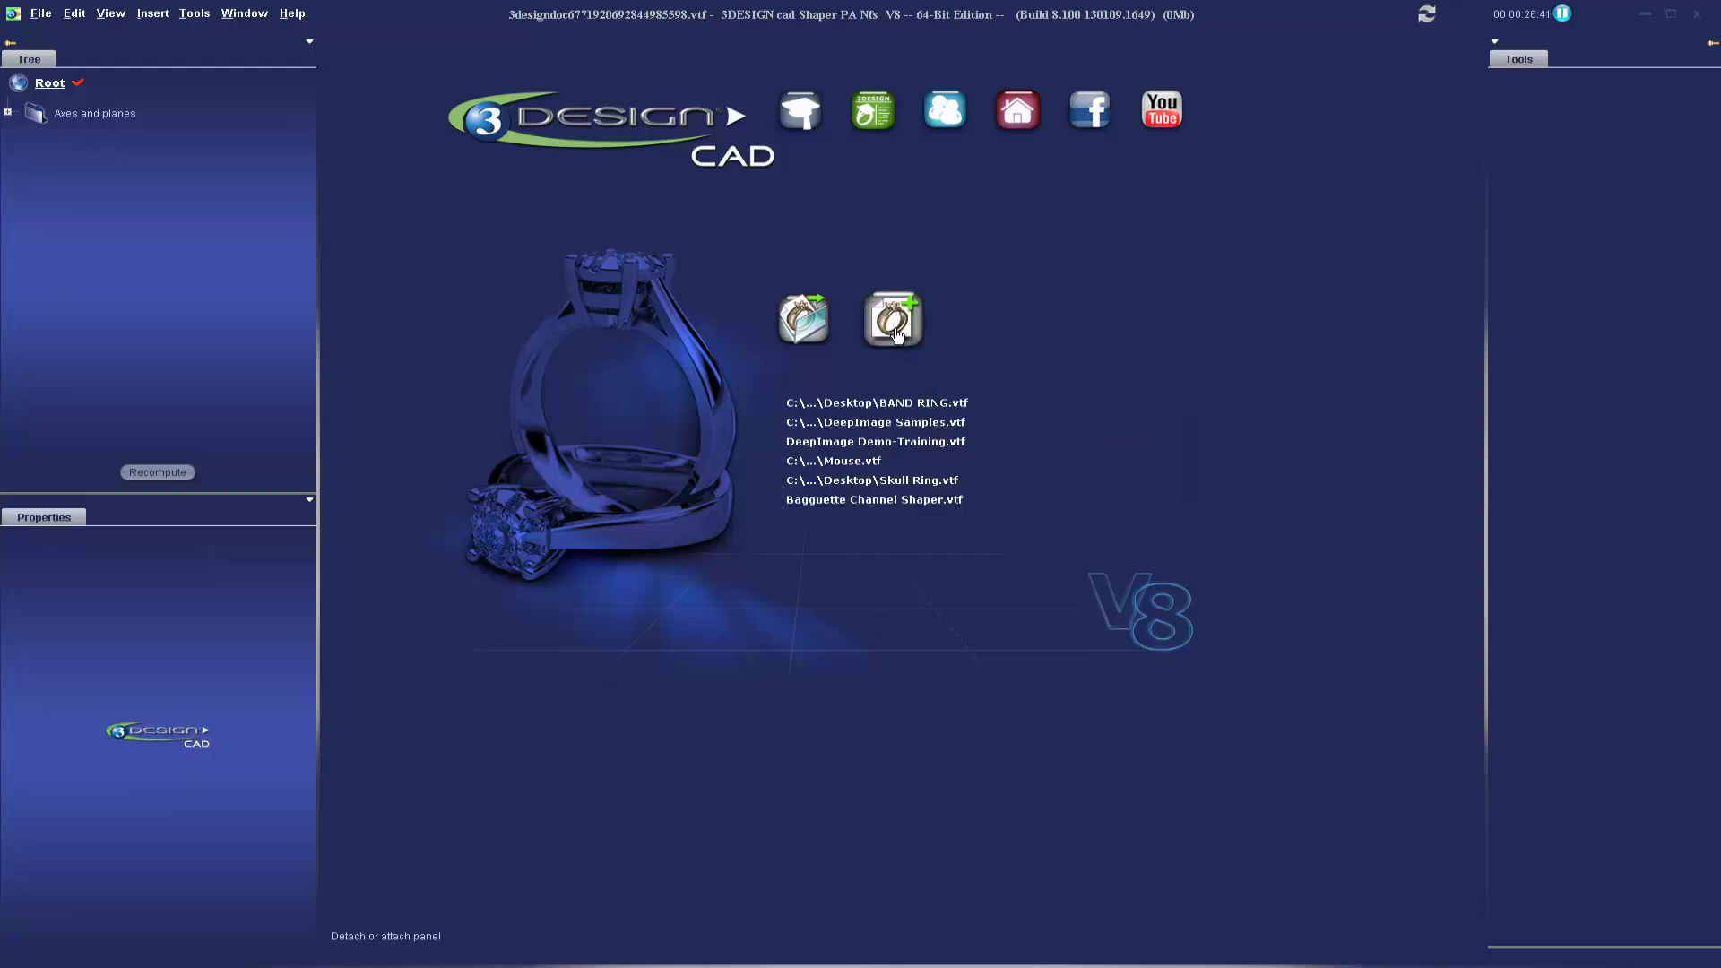
Create a new empty part and resize the left and right panels beside the 3D view
click(897, 333)
click(942, 480)
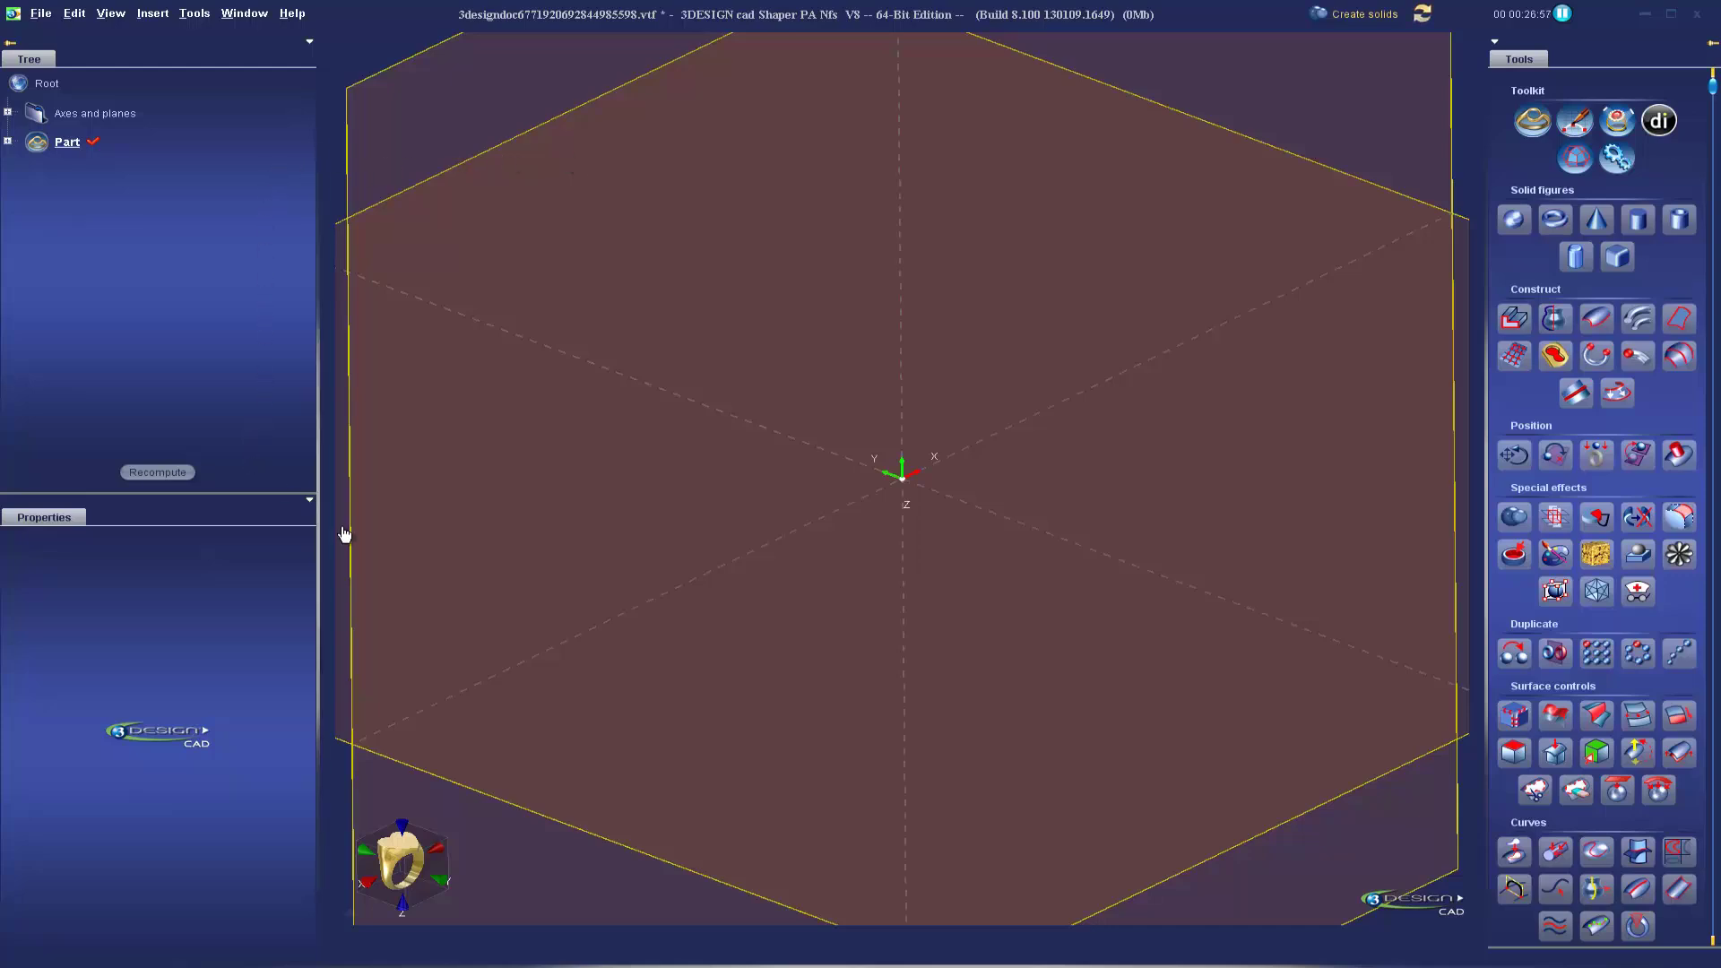
mouse_move(319, 520)
mouse_down()
mouse_move(256, 512)
mouse_move(322, 513)
mouse_up()
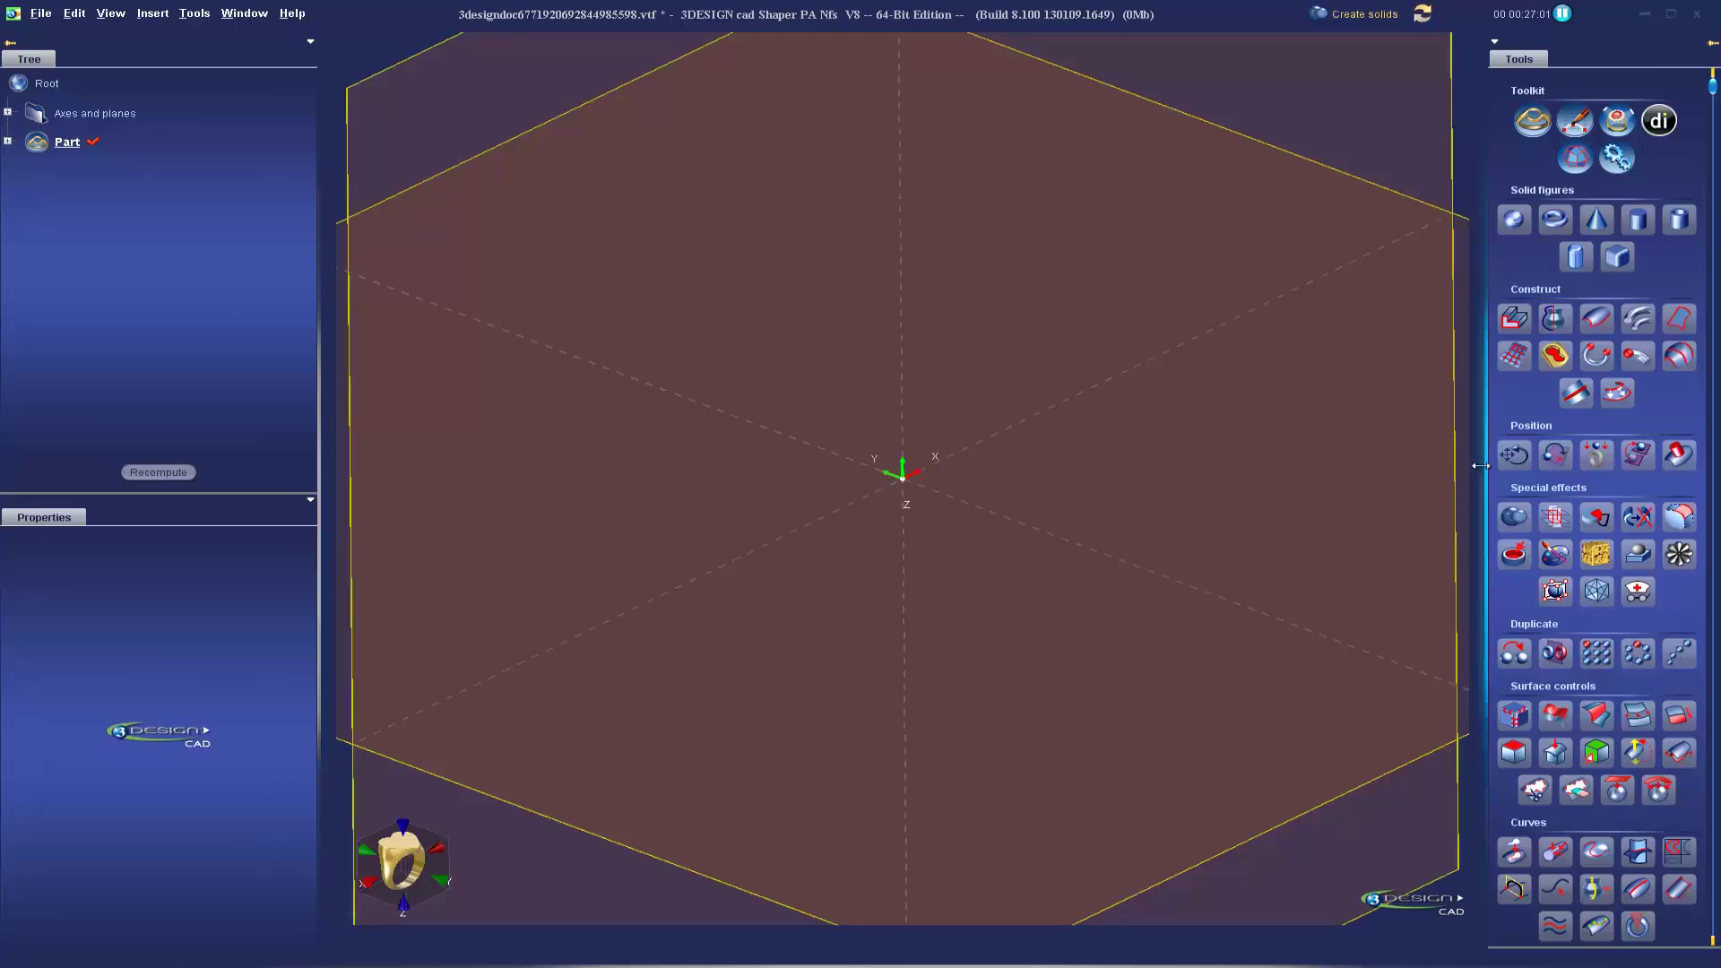
drag(1474, 465, 1490, 466)
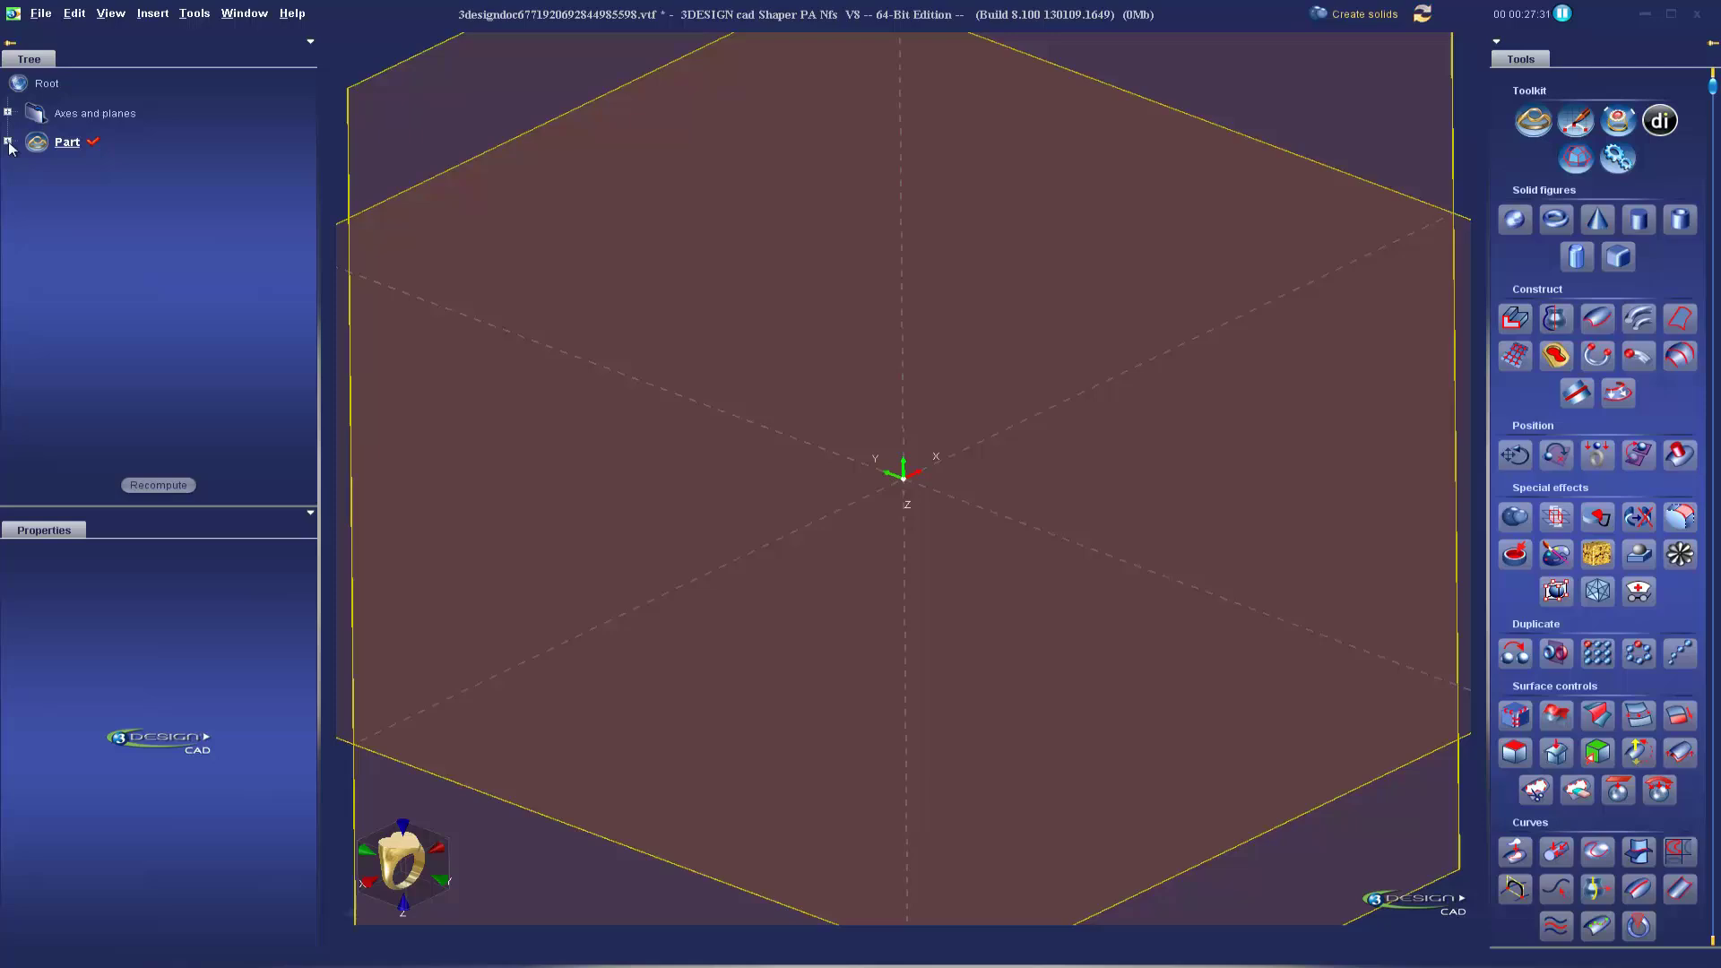
click(7, 113)
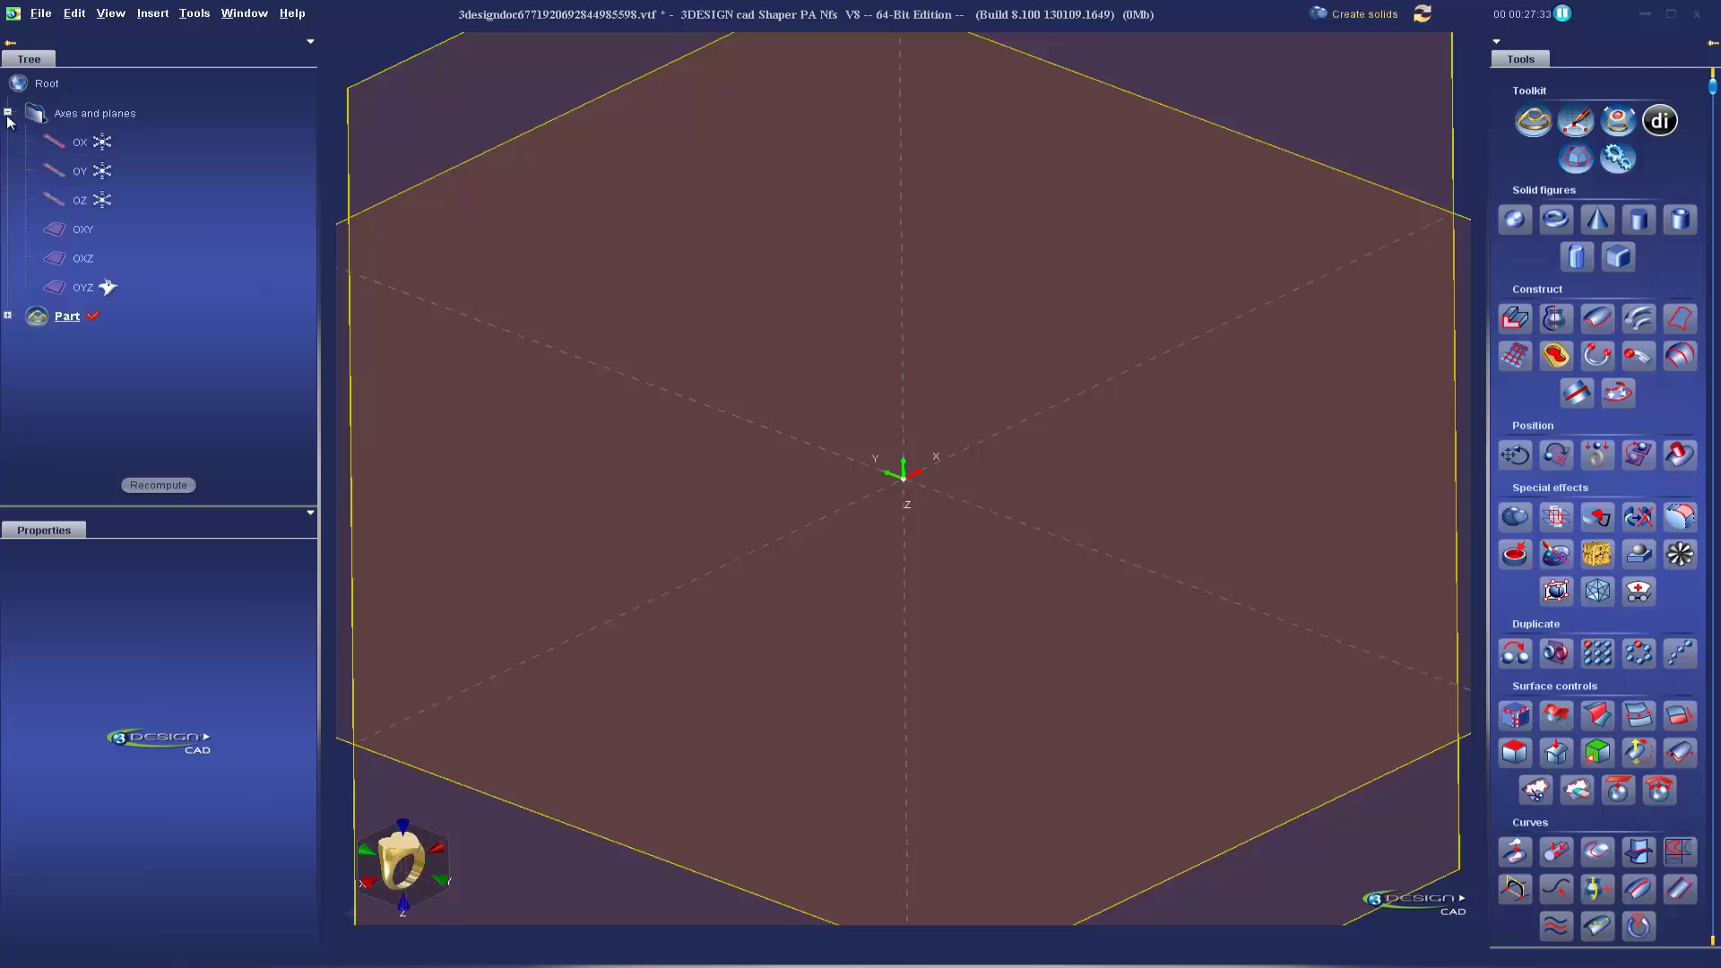
click(7, 113)
click(7, 141)
click(7, 141)
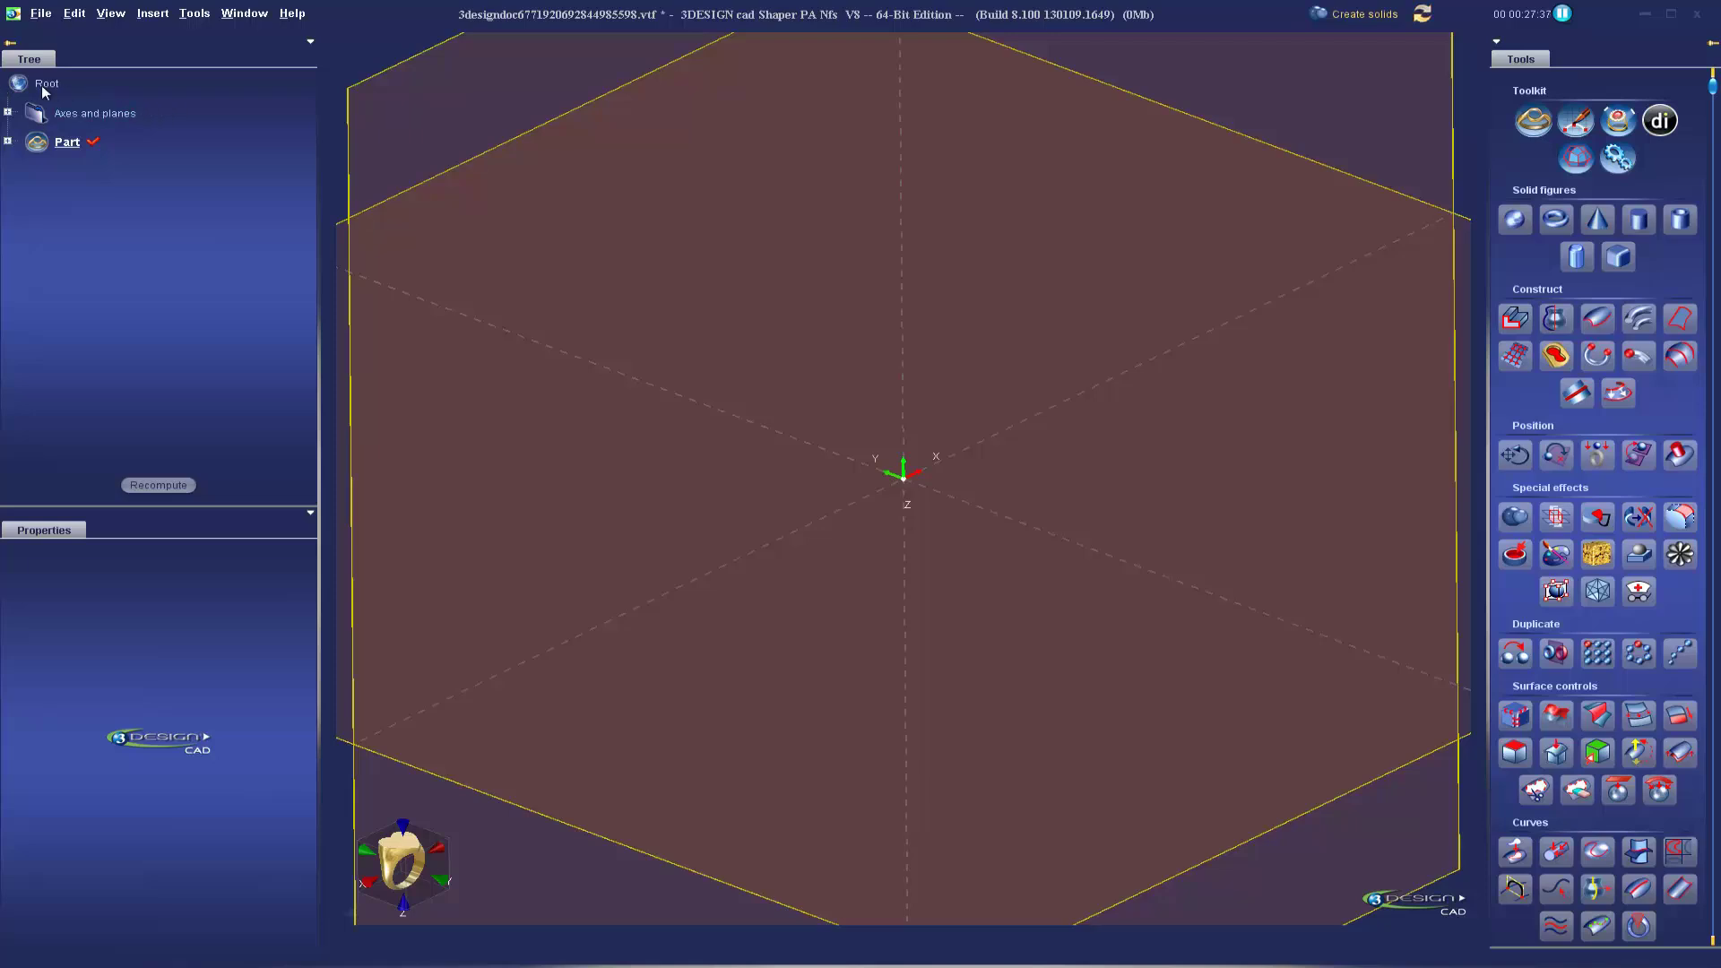
key(ctrl+z)
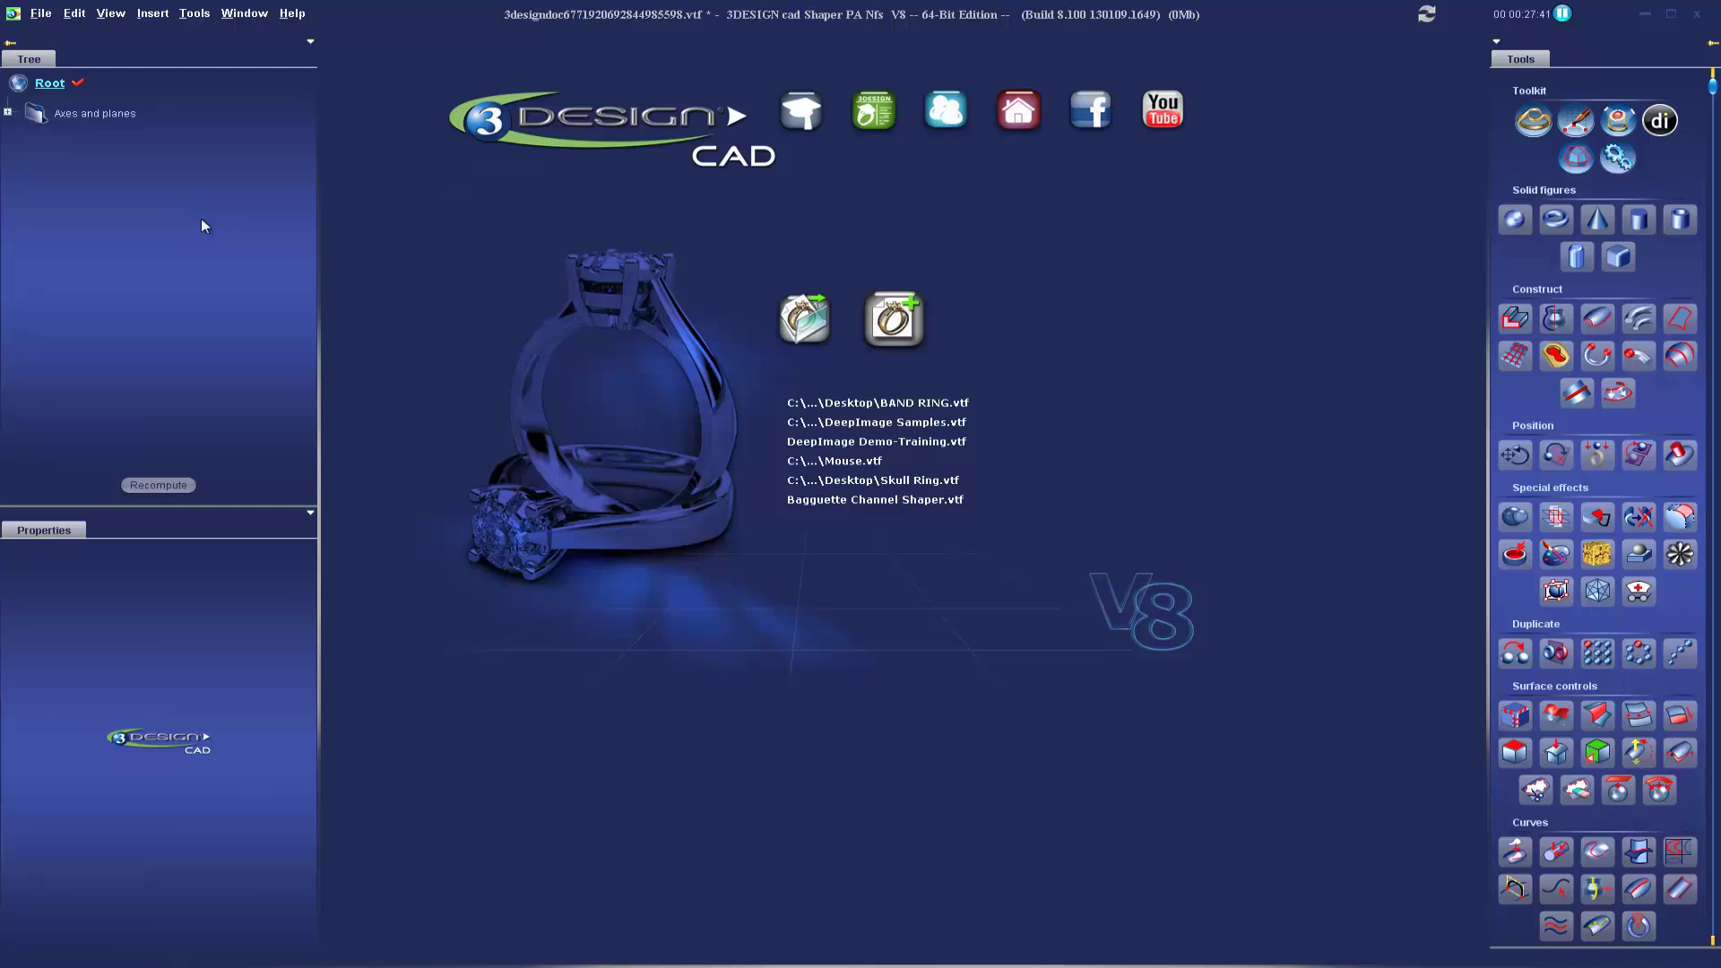
click(890, 330)
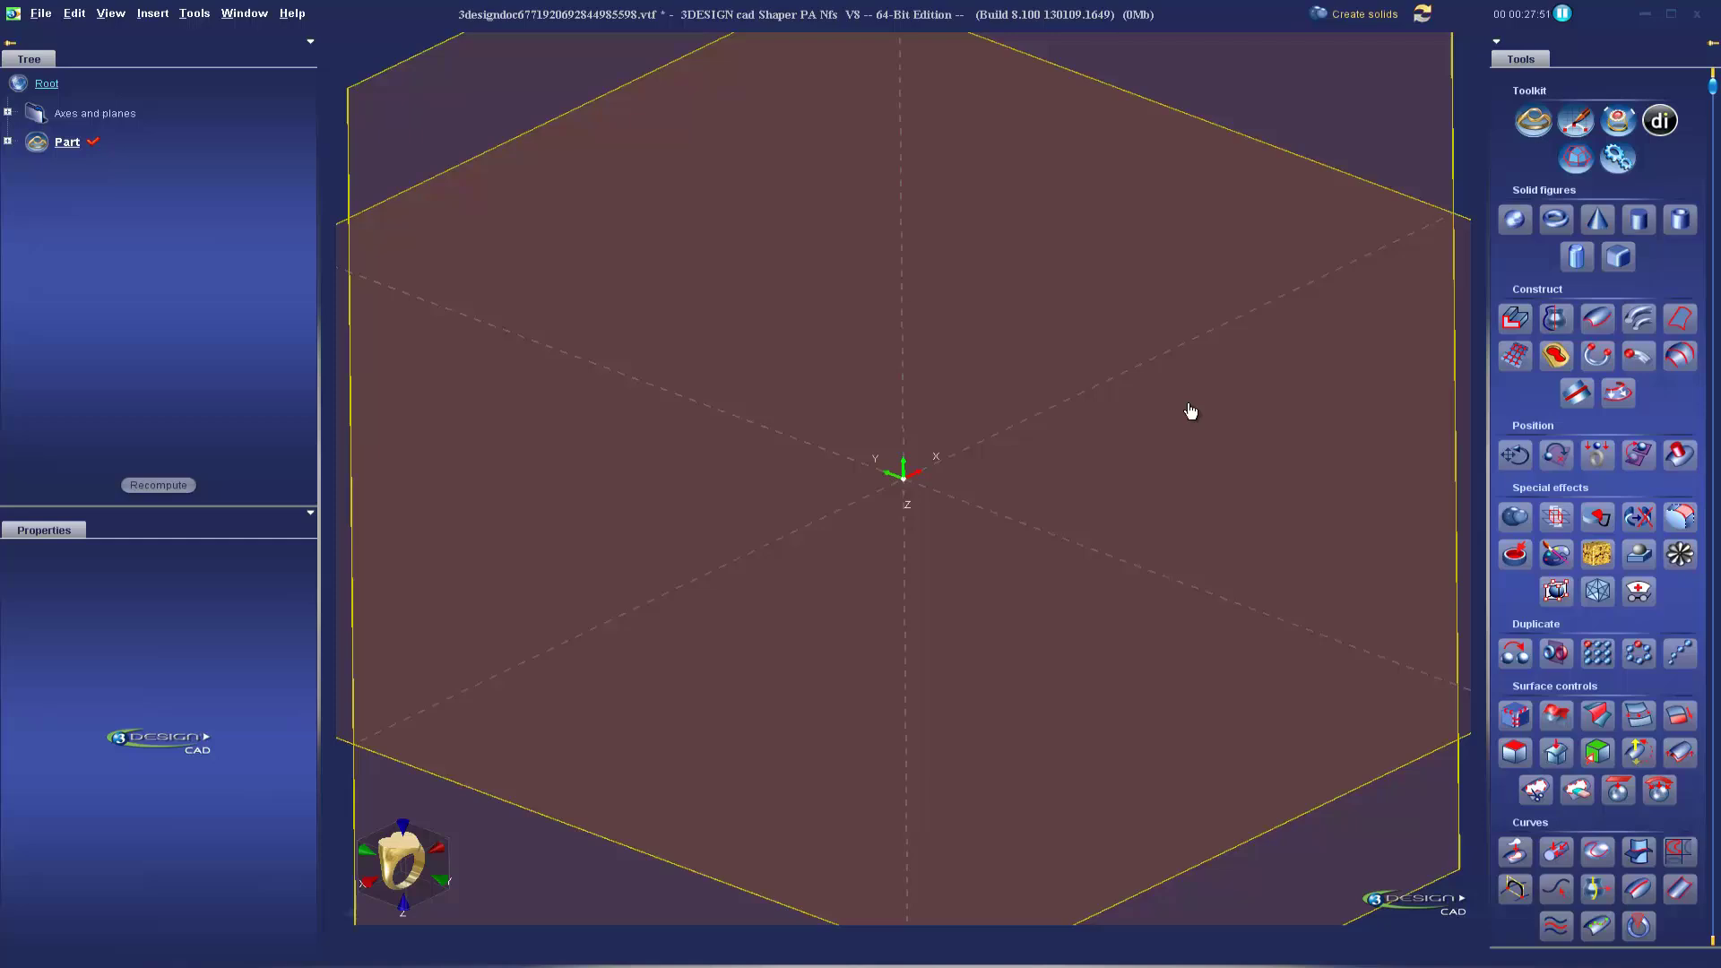
click(1523, 223)
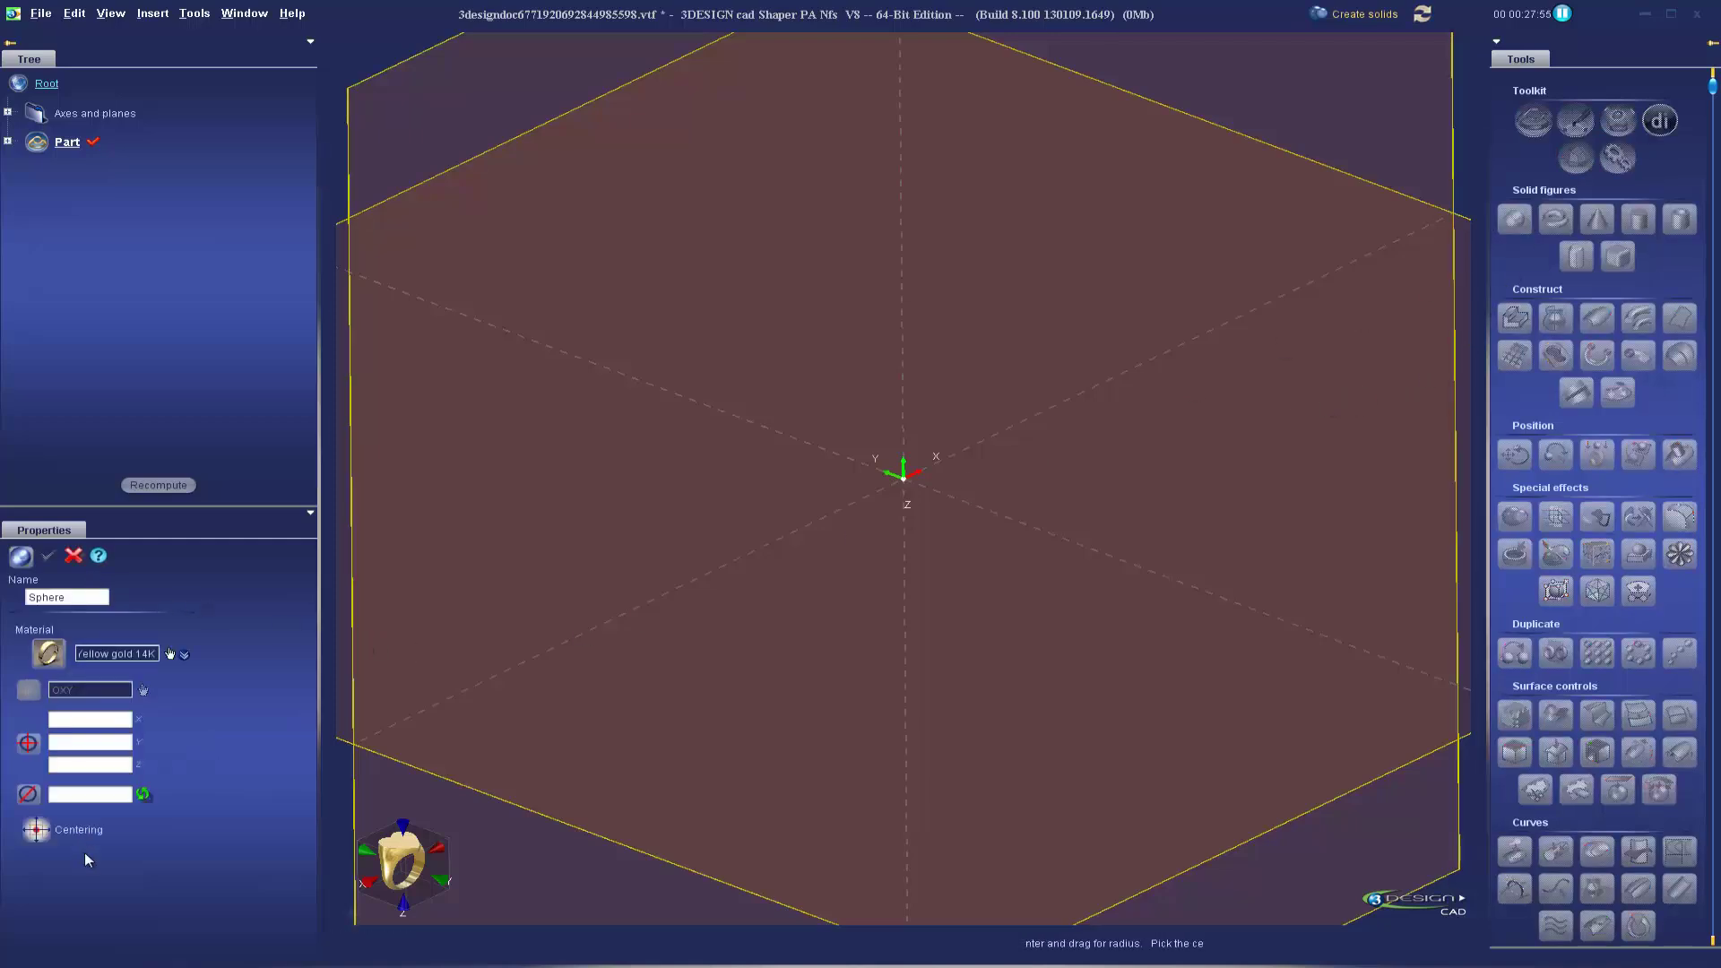
click(74, 556)
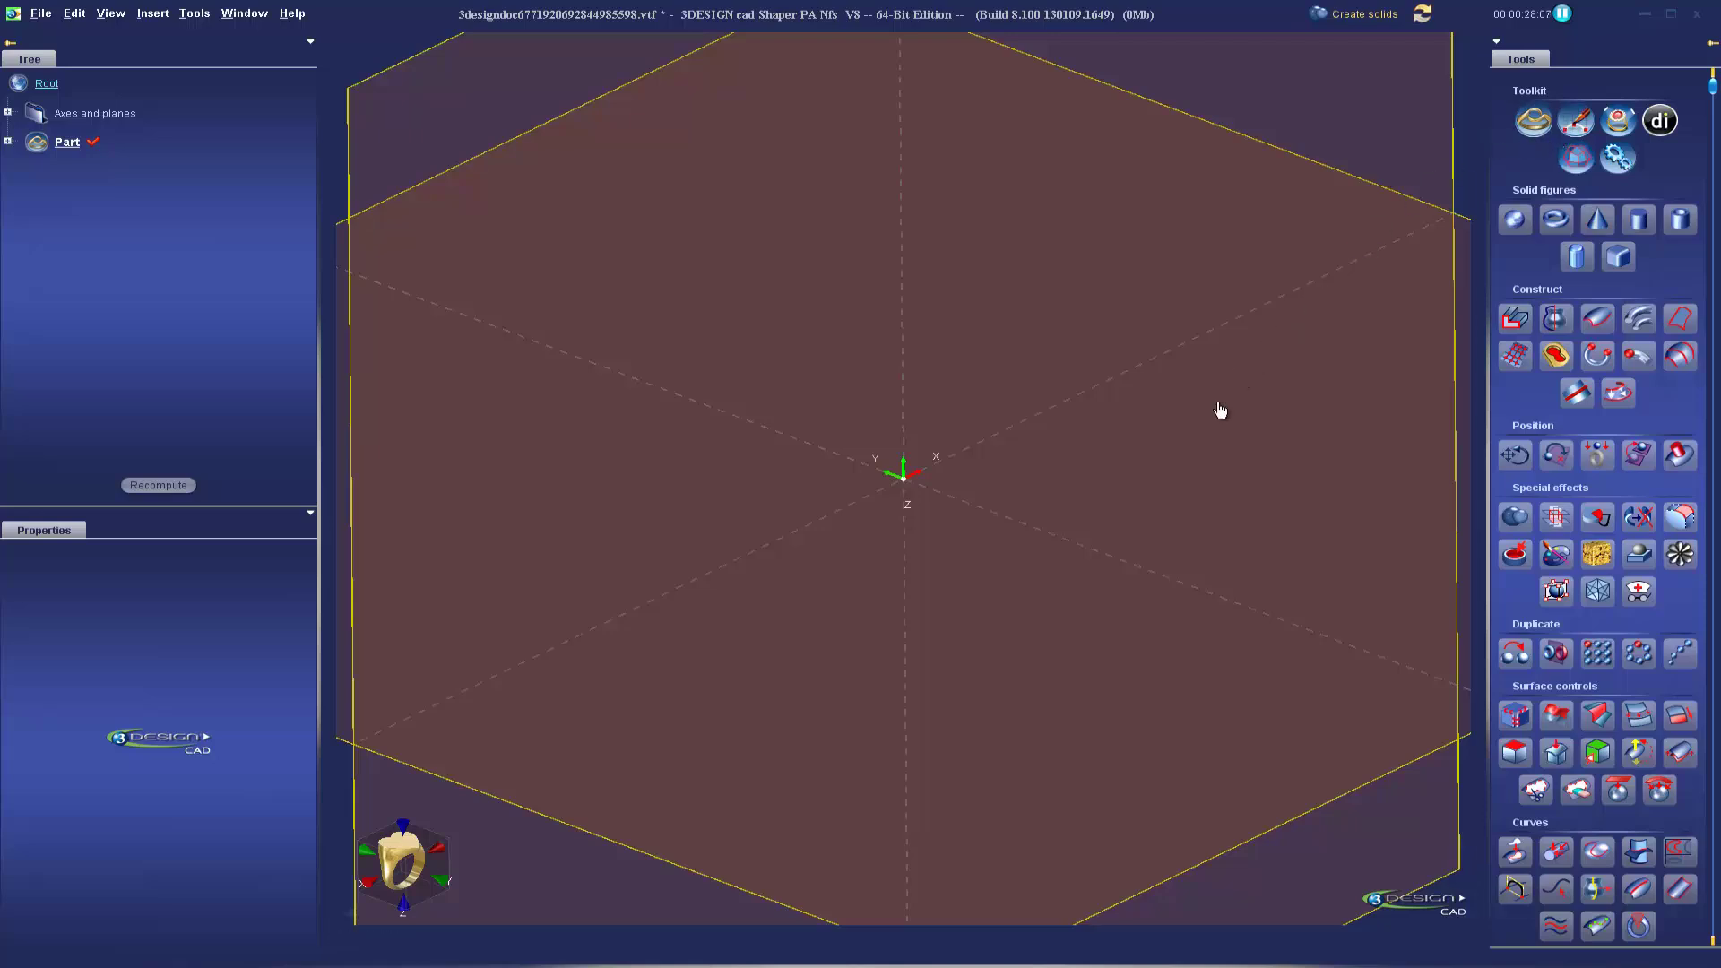
scroll(1582, 466, down, 5)
scroll(1576, 459, down, 1)
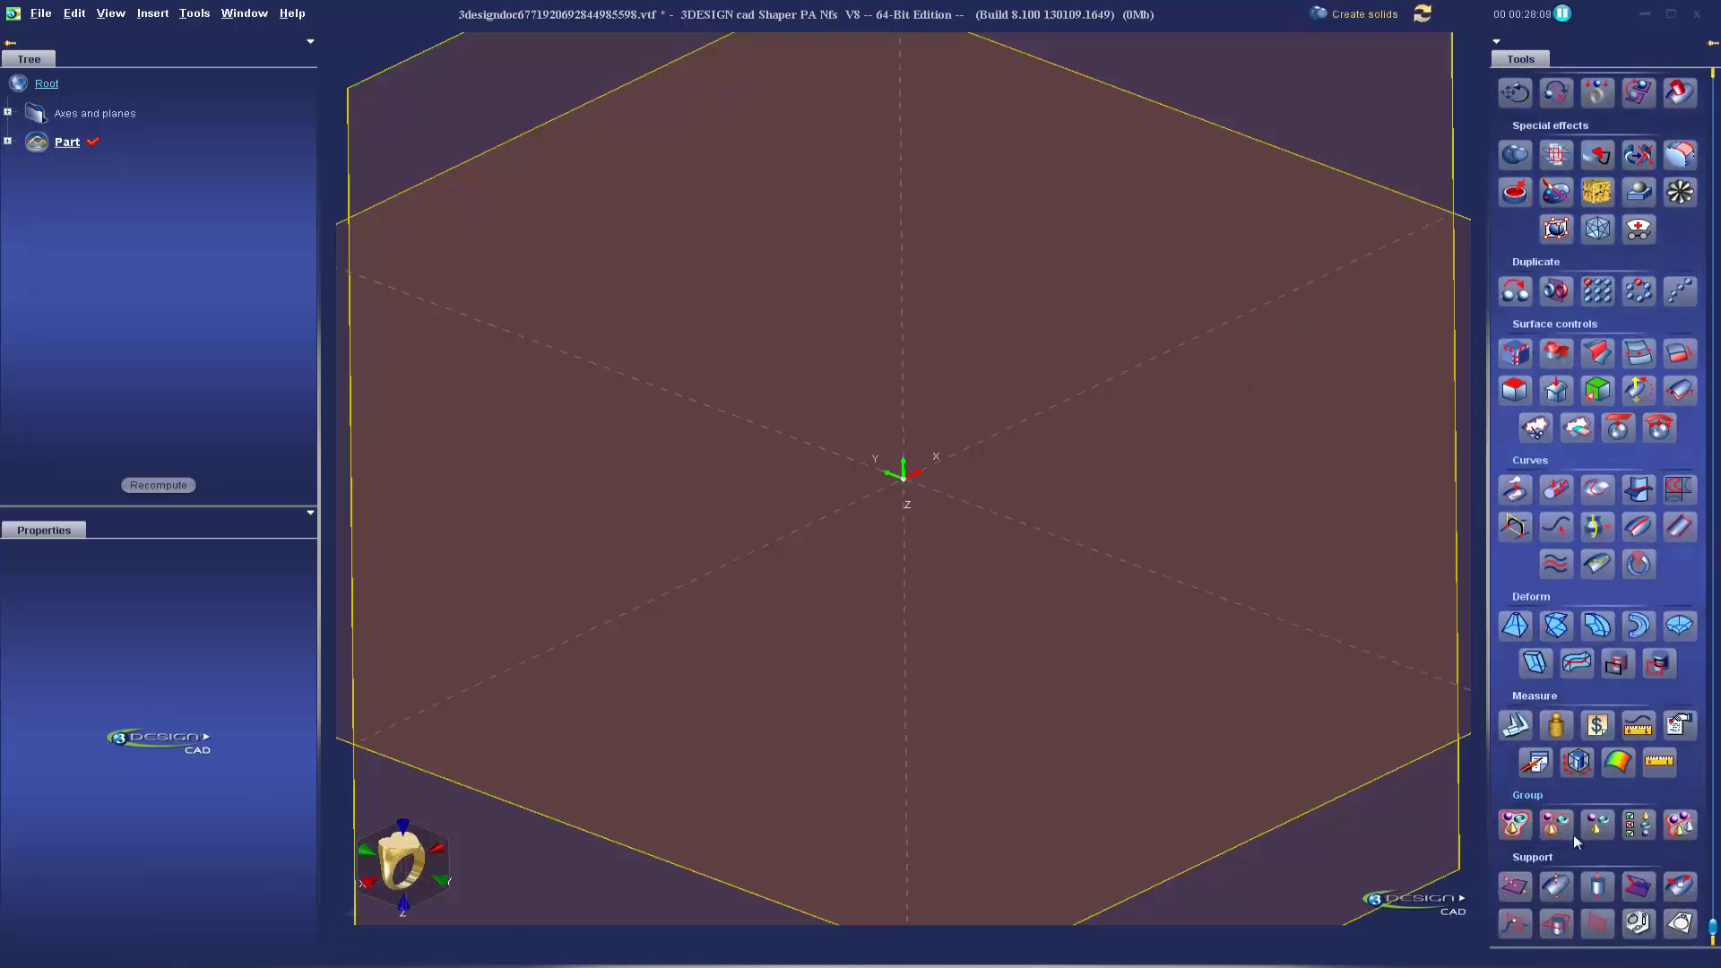
drag(1583, 952, 1577, 448)
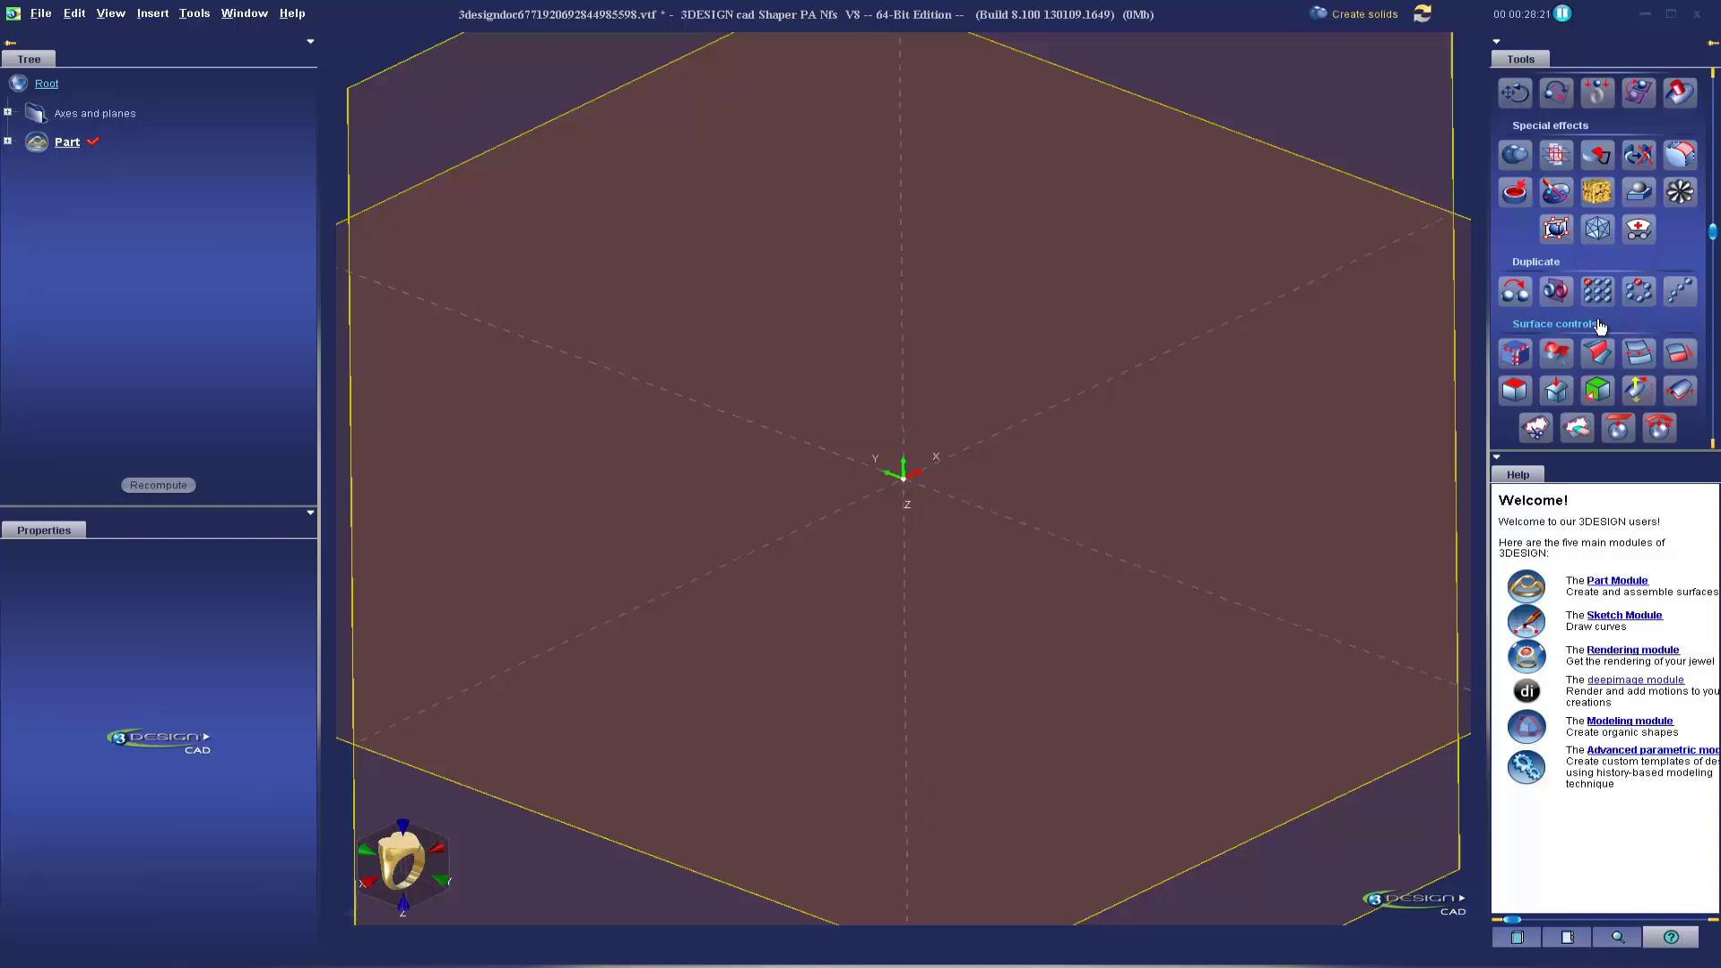
mouse_move(1529, 303)
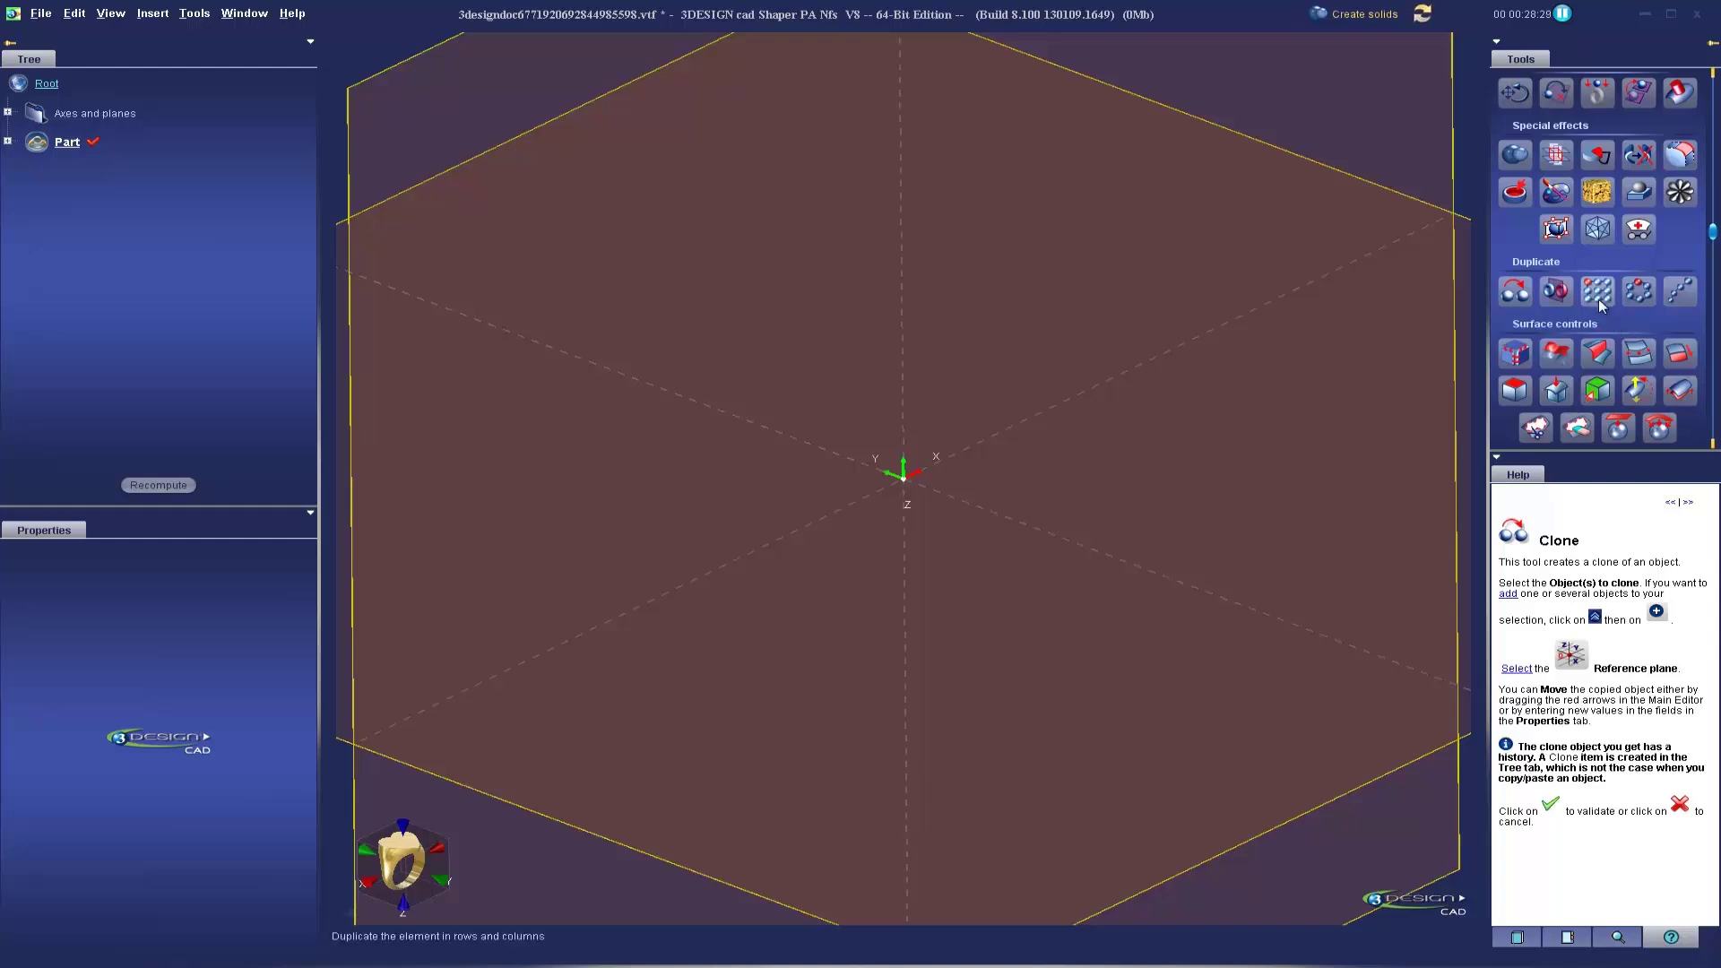
mouse_move(1602, 304)
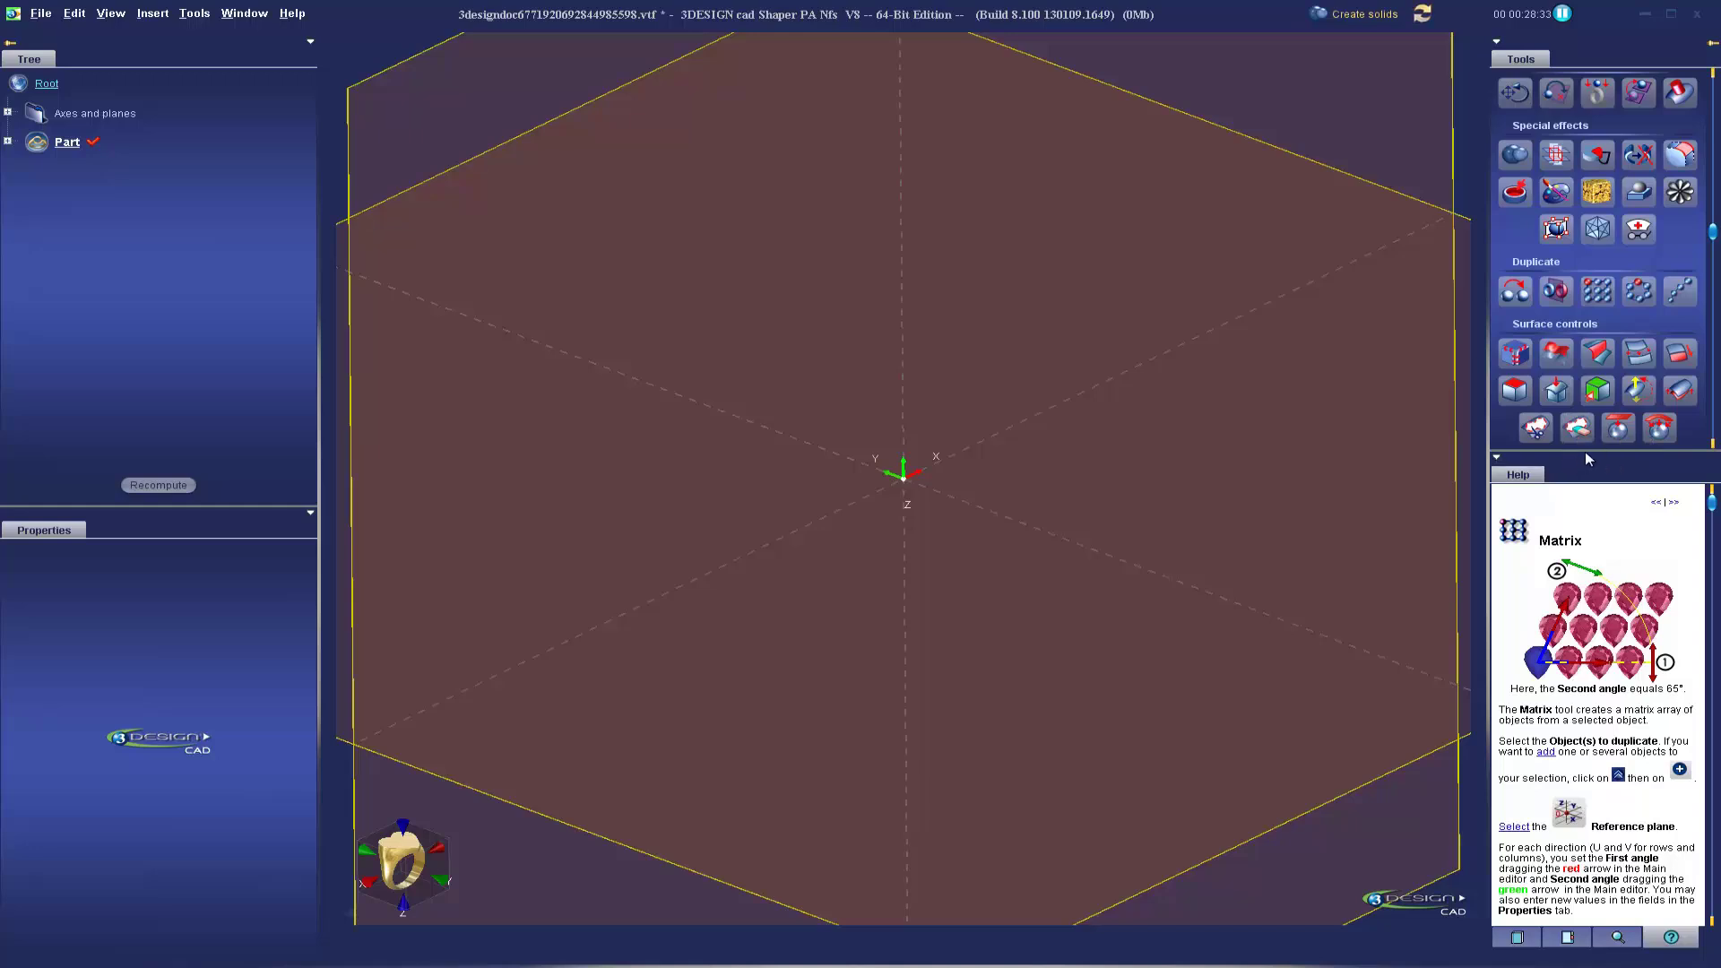
drag(1585, 451, 1577, 964)
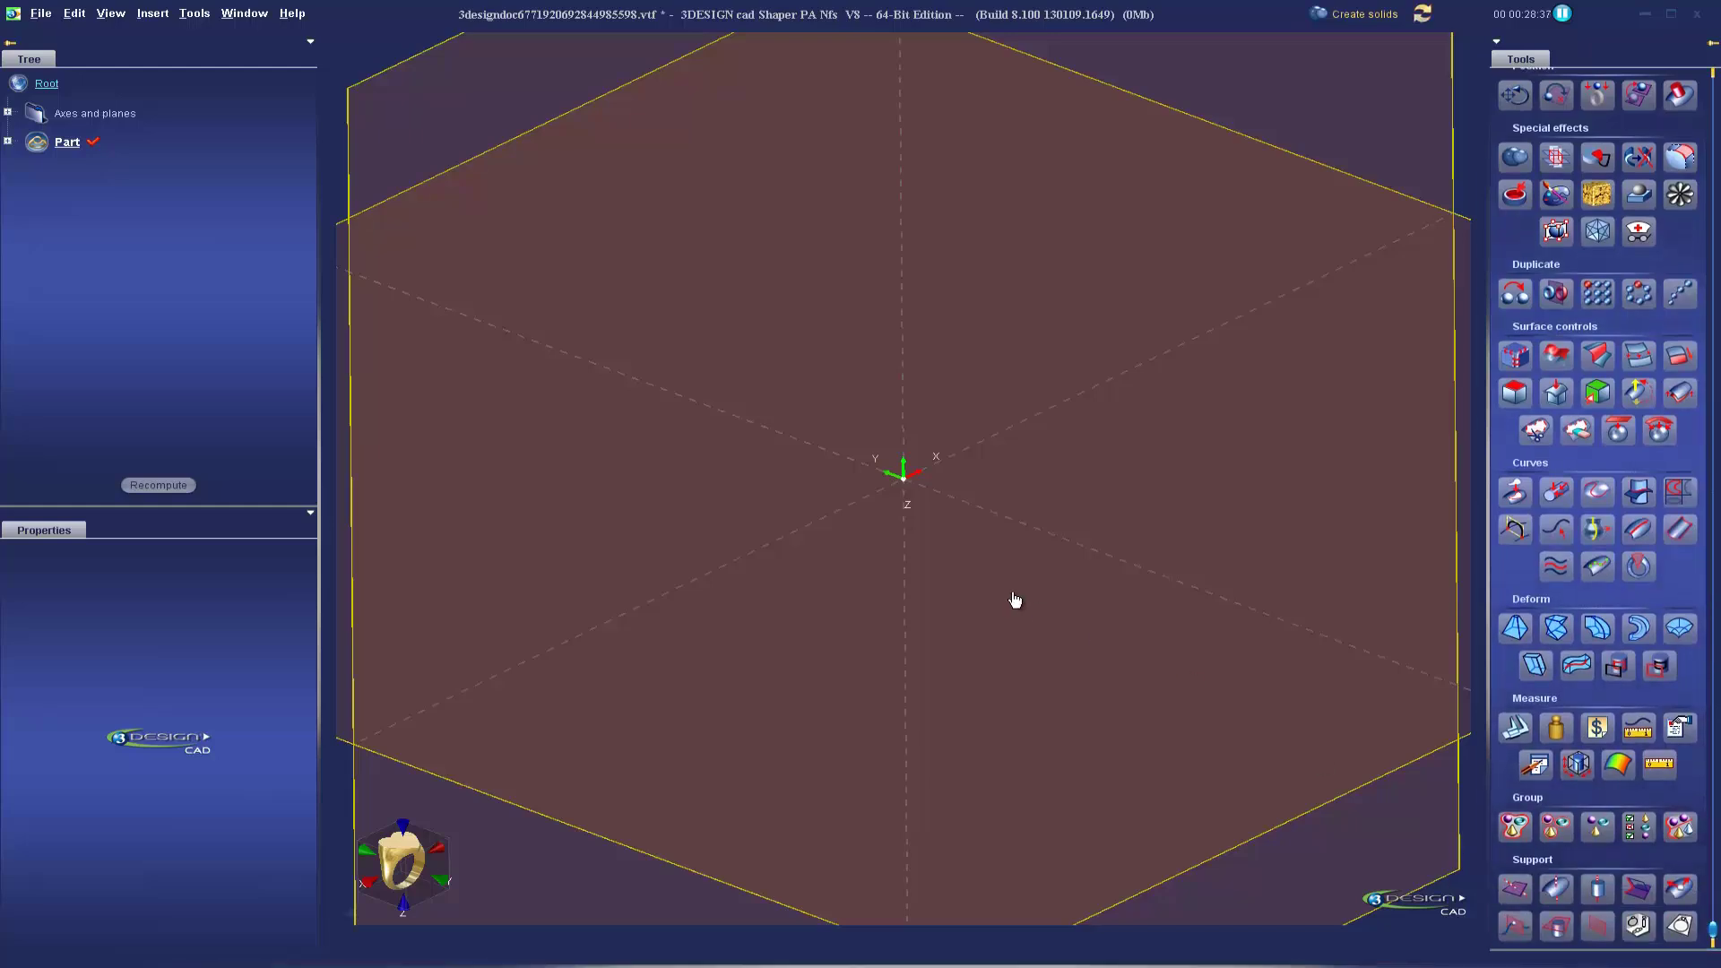
scroll(1557, 395, up, 1)
scroll(1557, 395, up, 9)
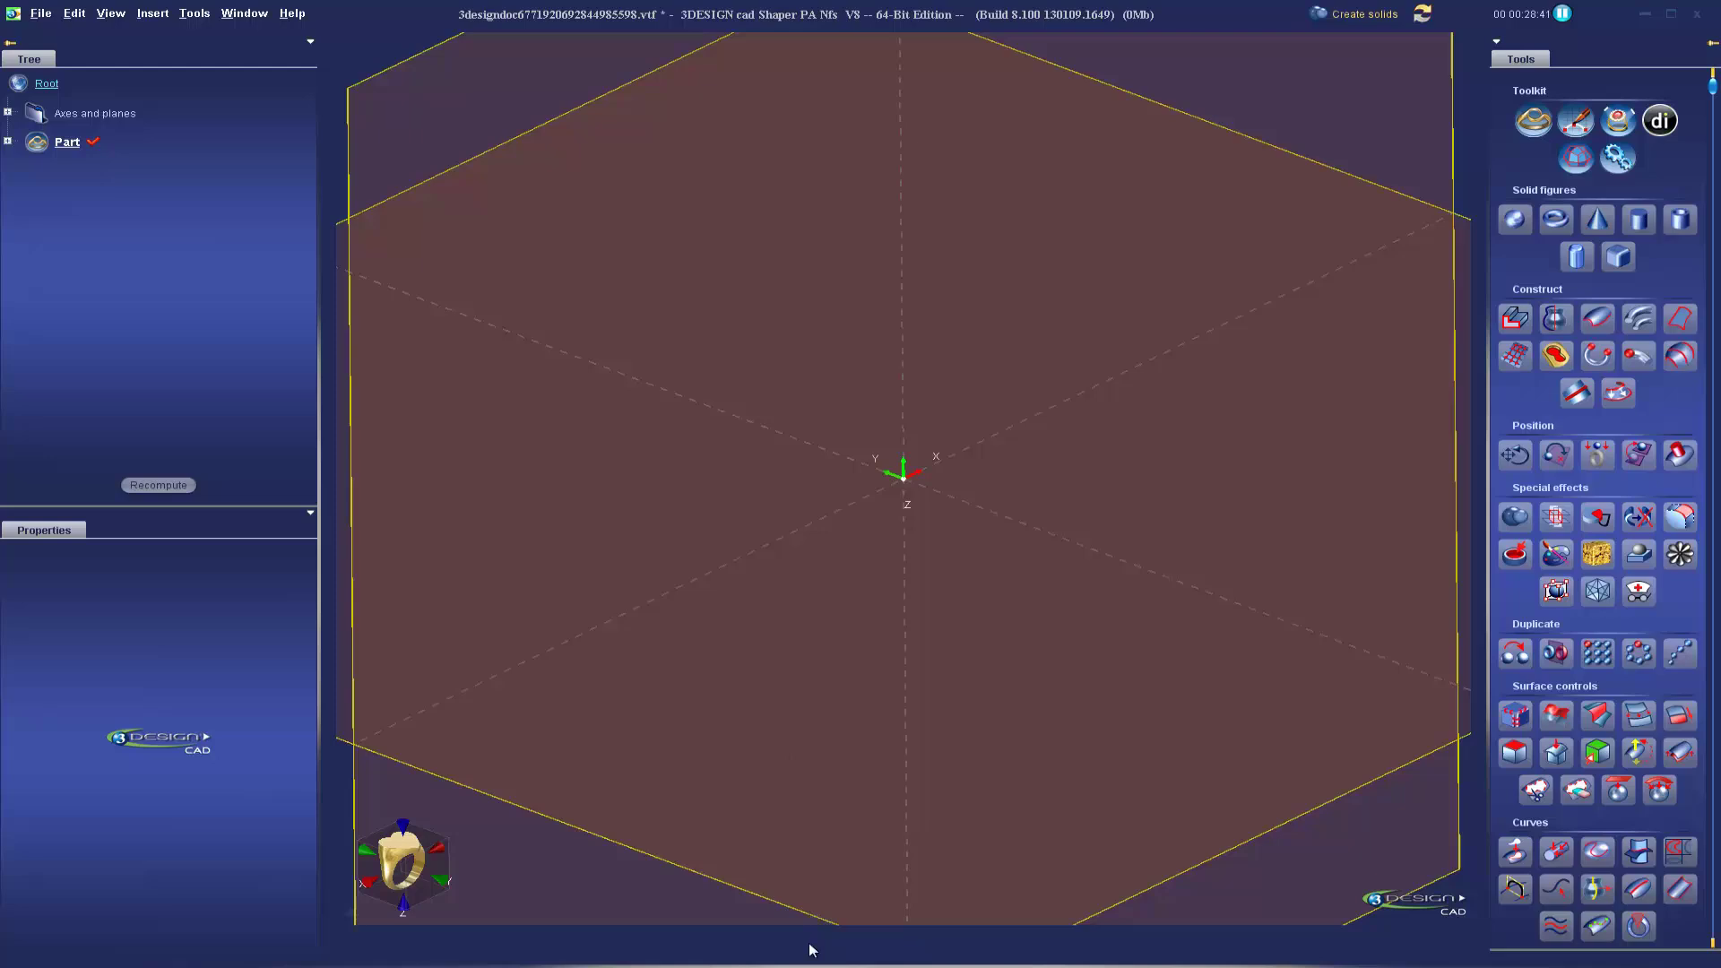
From the Demo symbols folder, drag Pendant1 into the scene, then cancel that insertion
drag(803, 953, 798, 692)
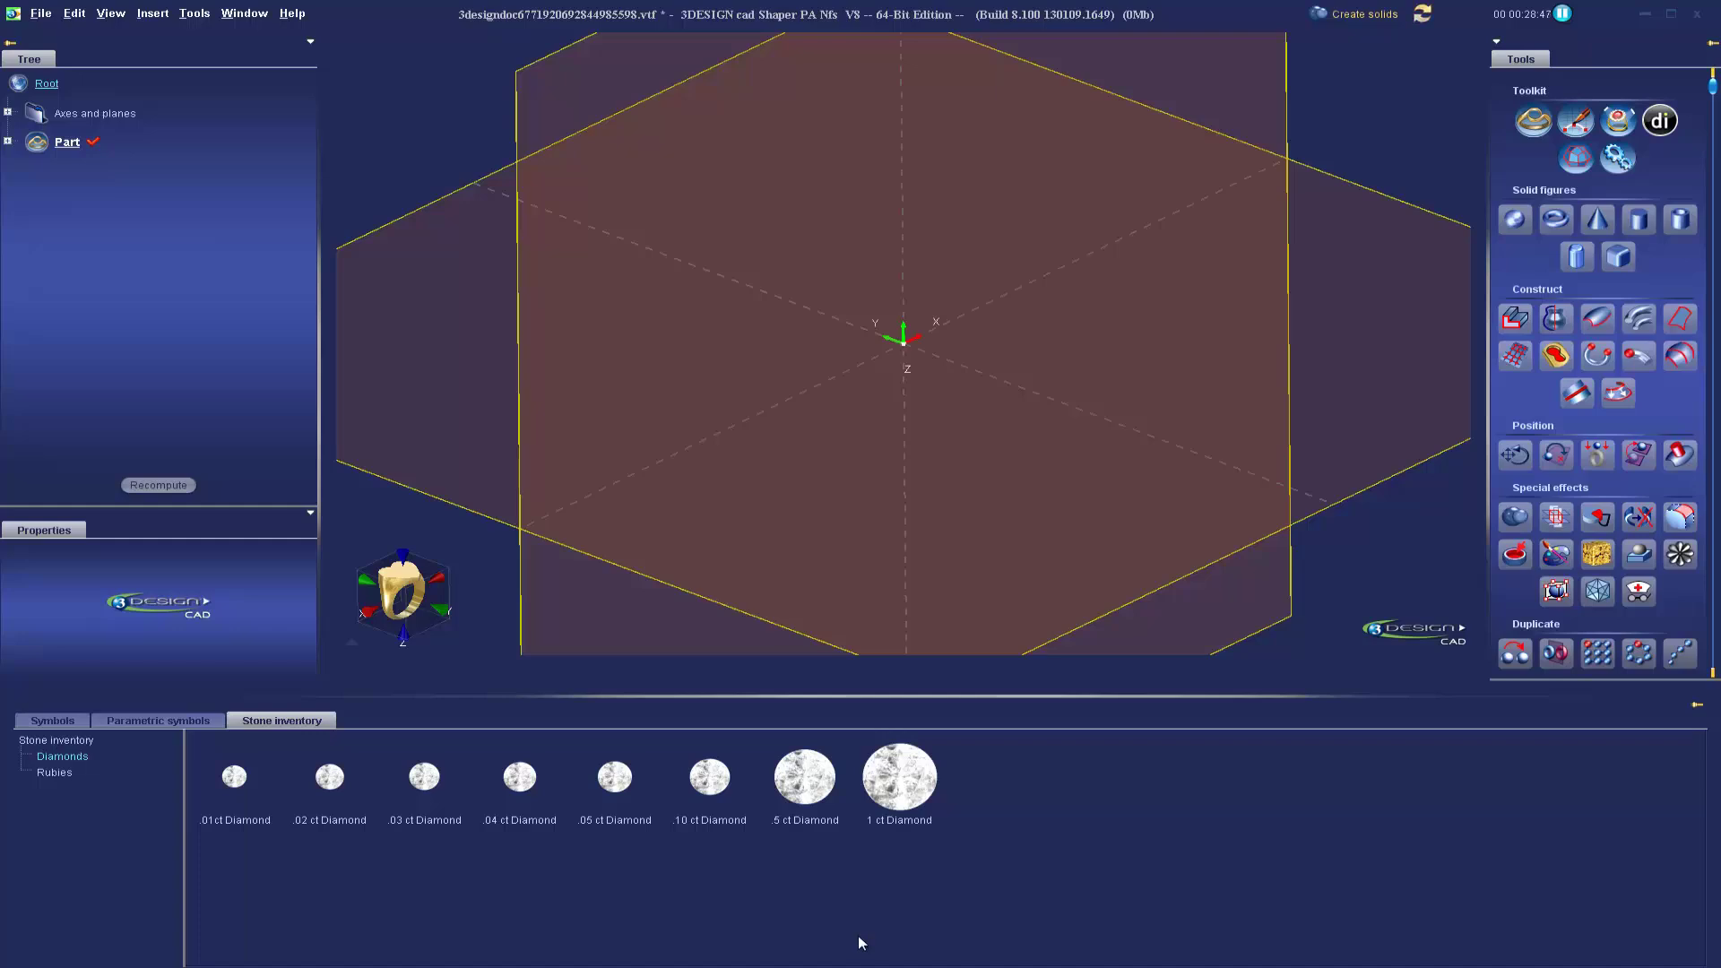
click(54, 721)
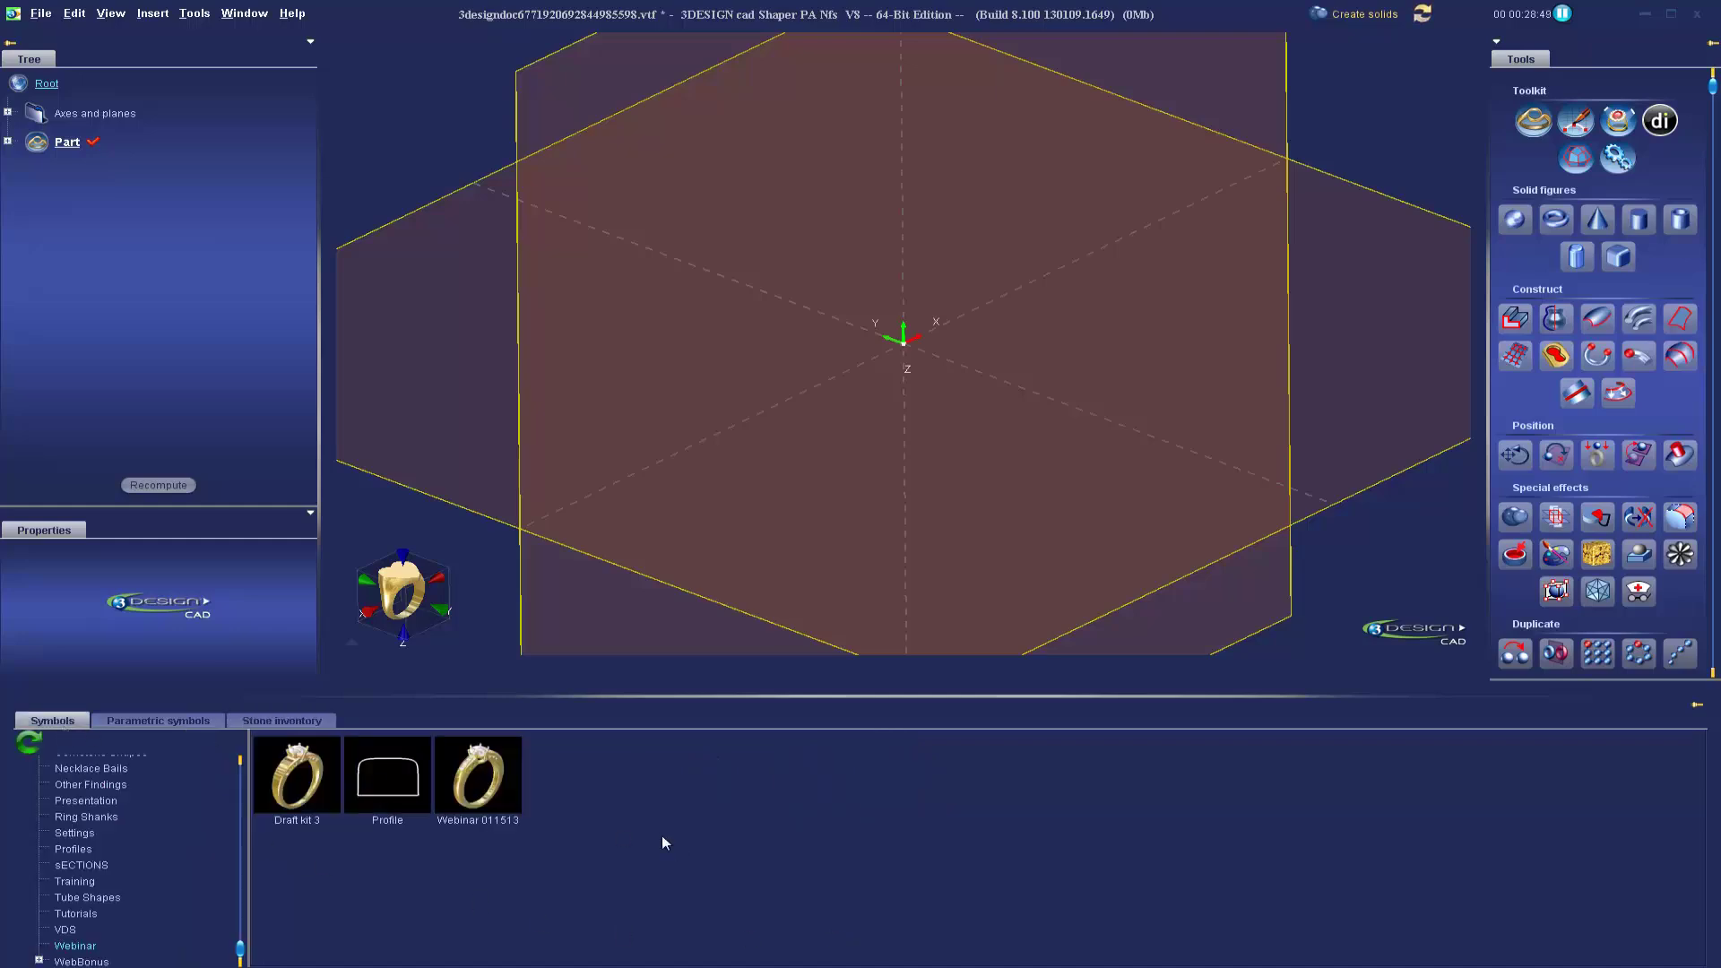
click(72, 846)
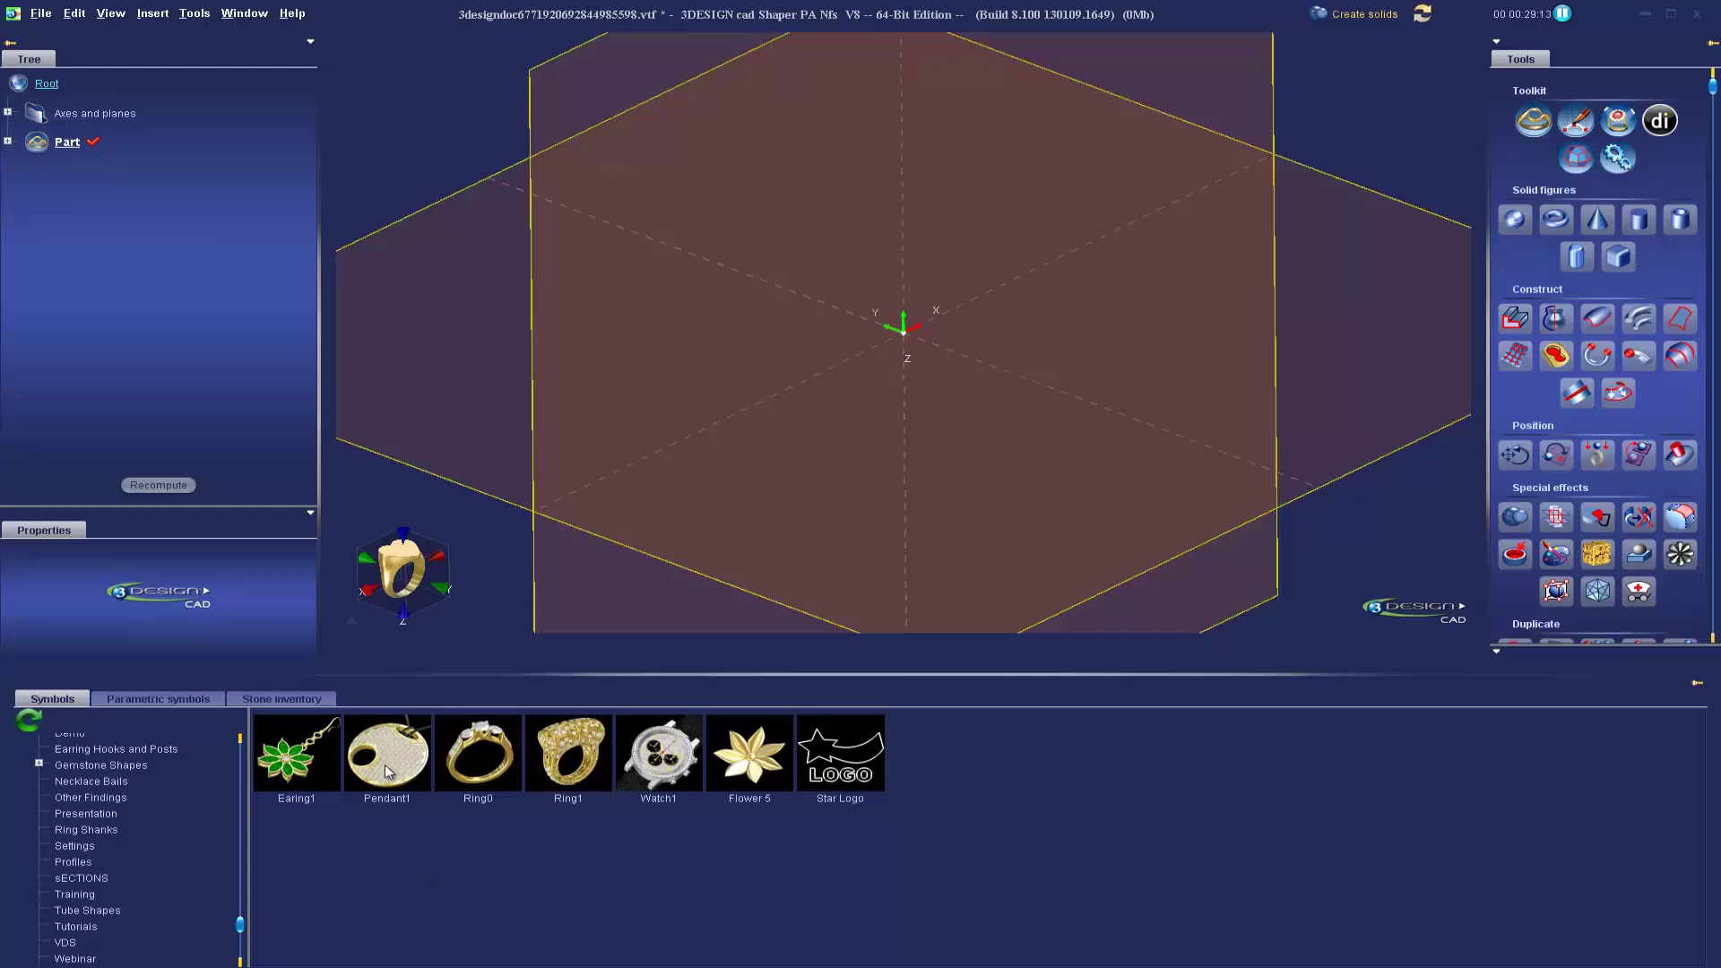
drag(388, 769, 825, 366)
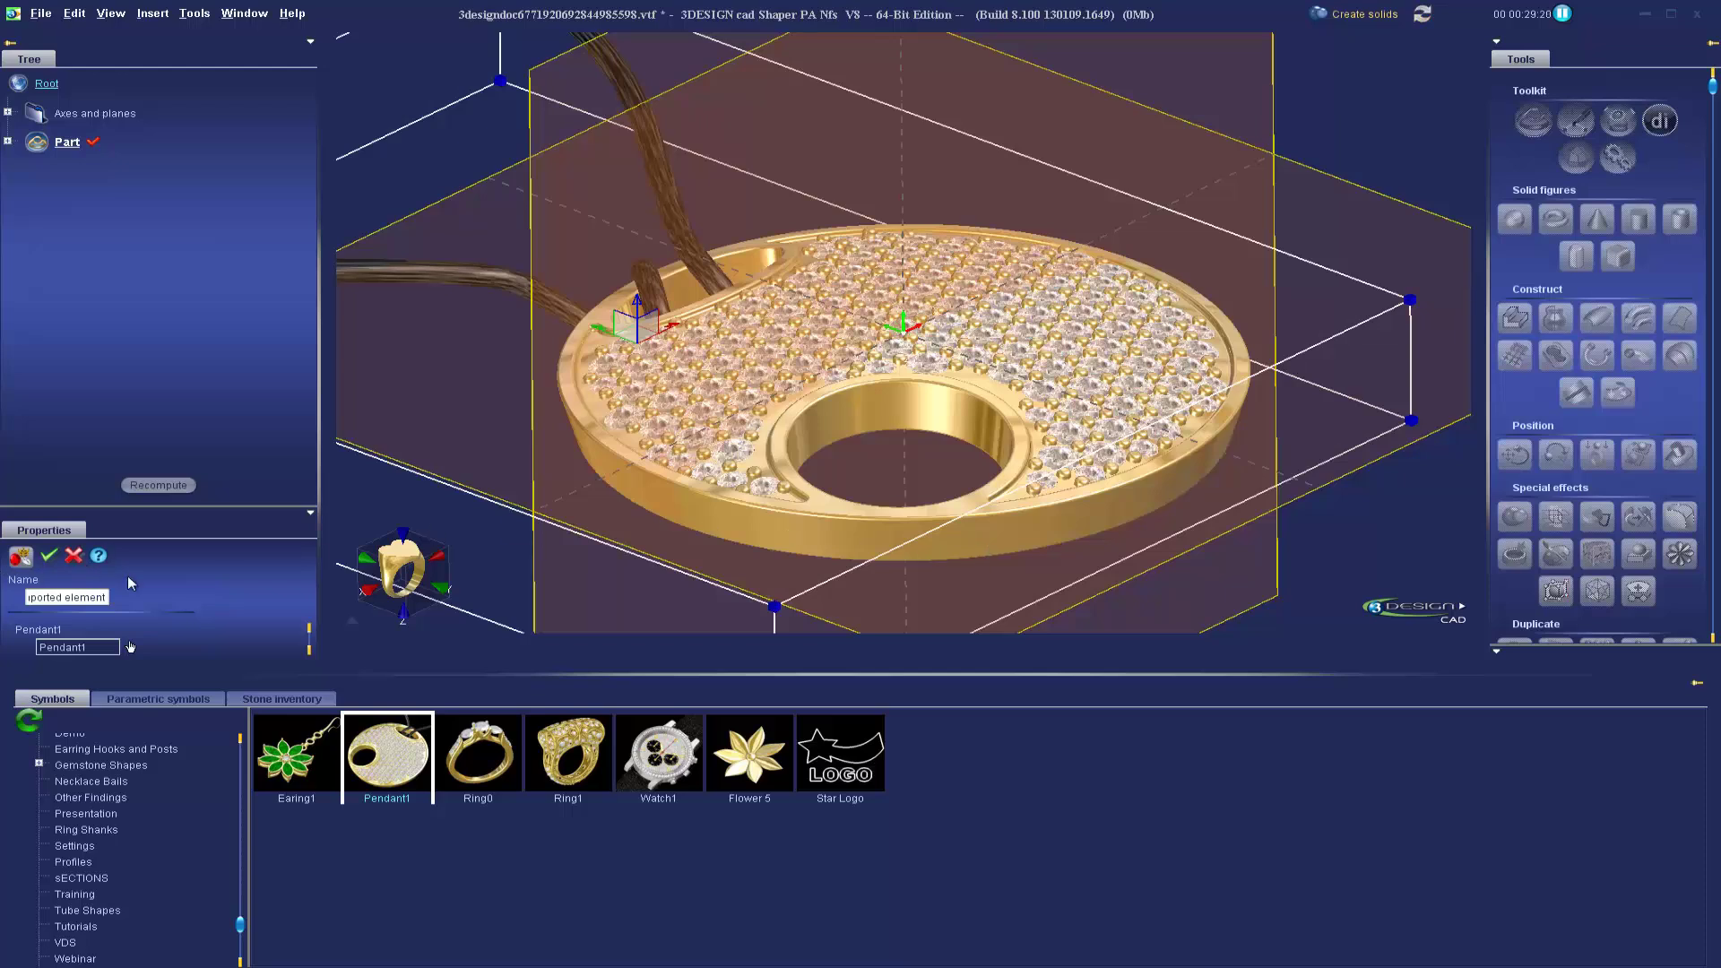
click(74, 557)
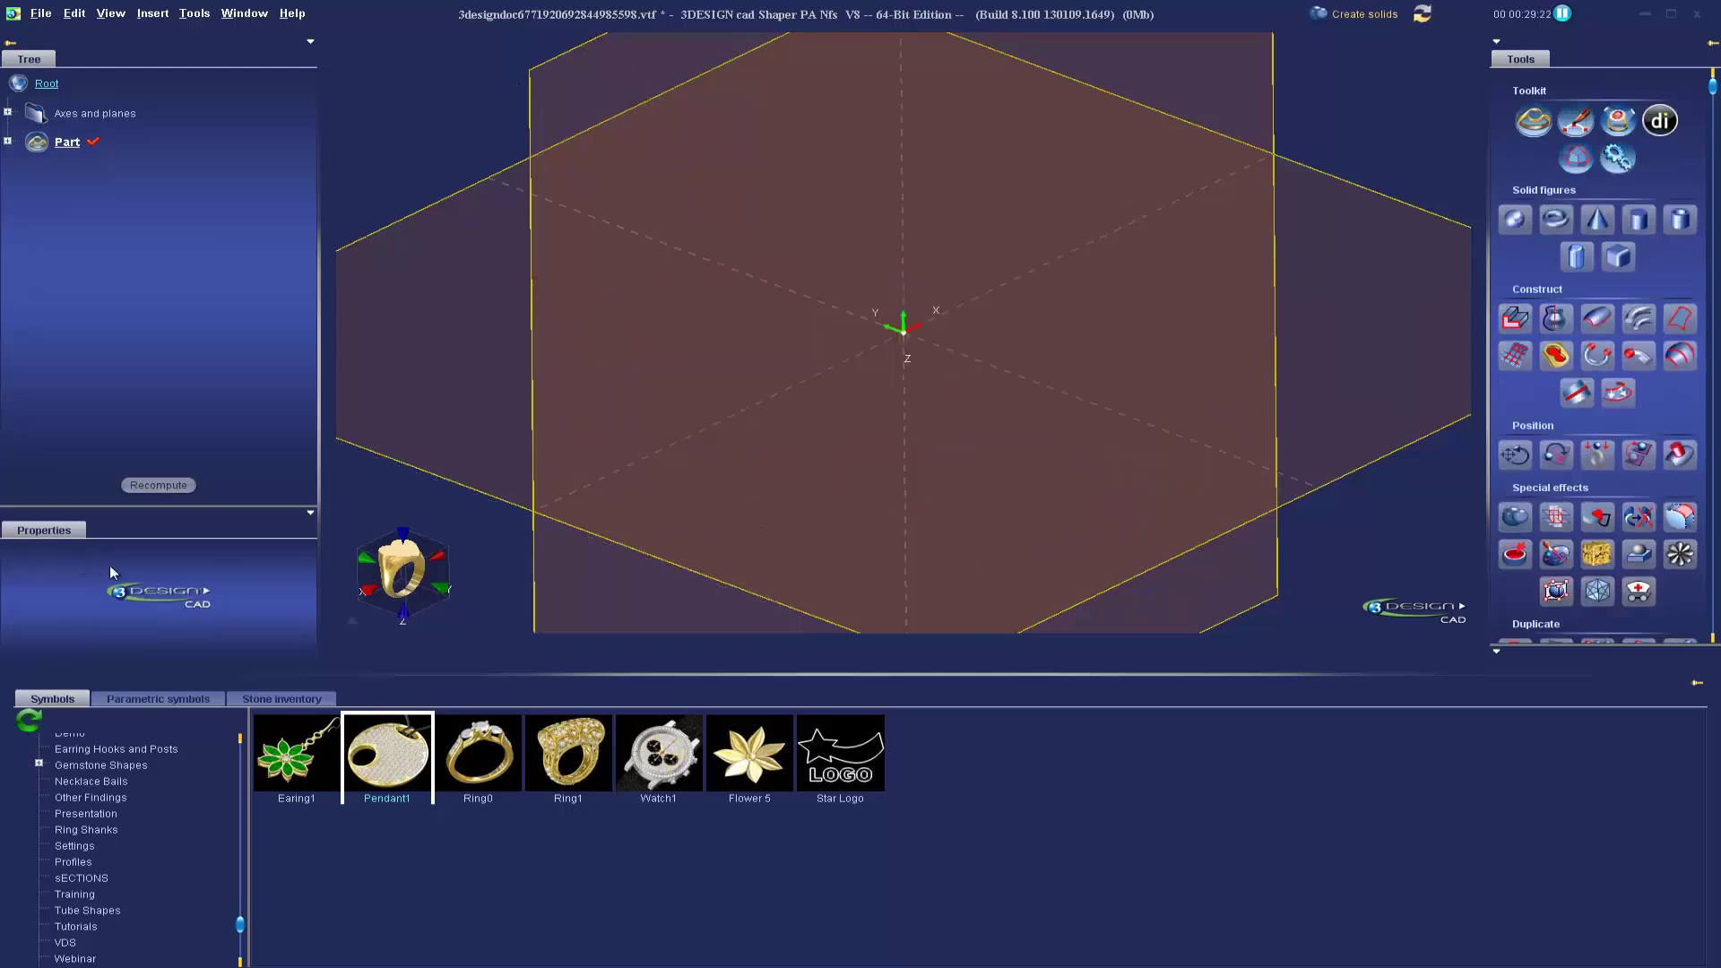
Insert Pendant1 again, collapse the symbols panel to full-height view, and confirm the placement
drag(705, 571, 702, 563)
drag(720, 671, 712, 952)
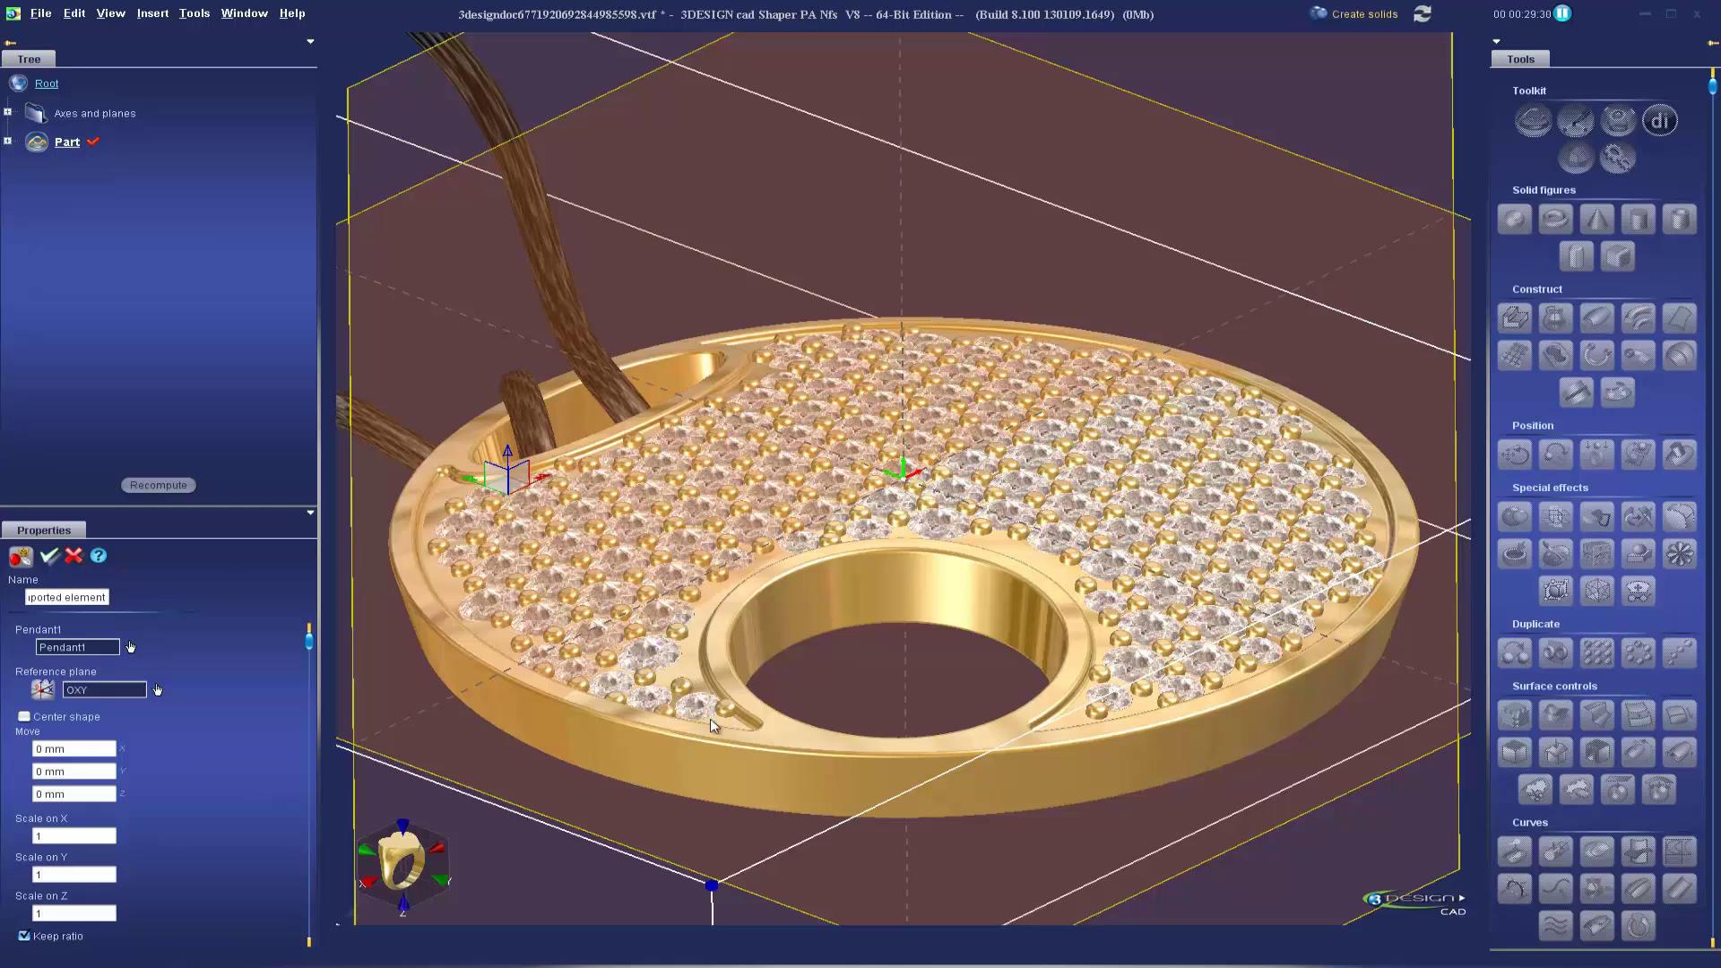
key(Return)
scroll(1076, 578, down, 3)
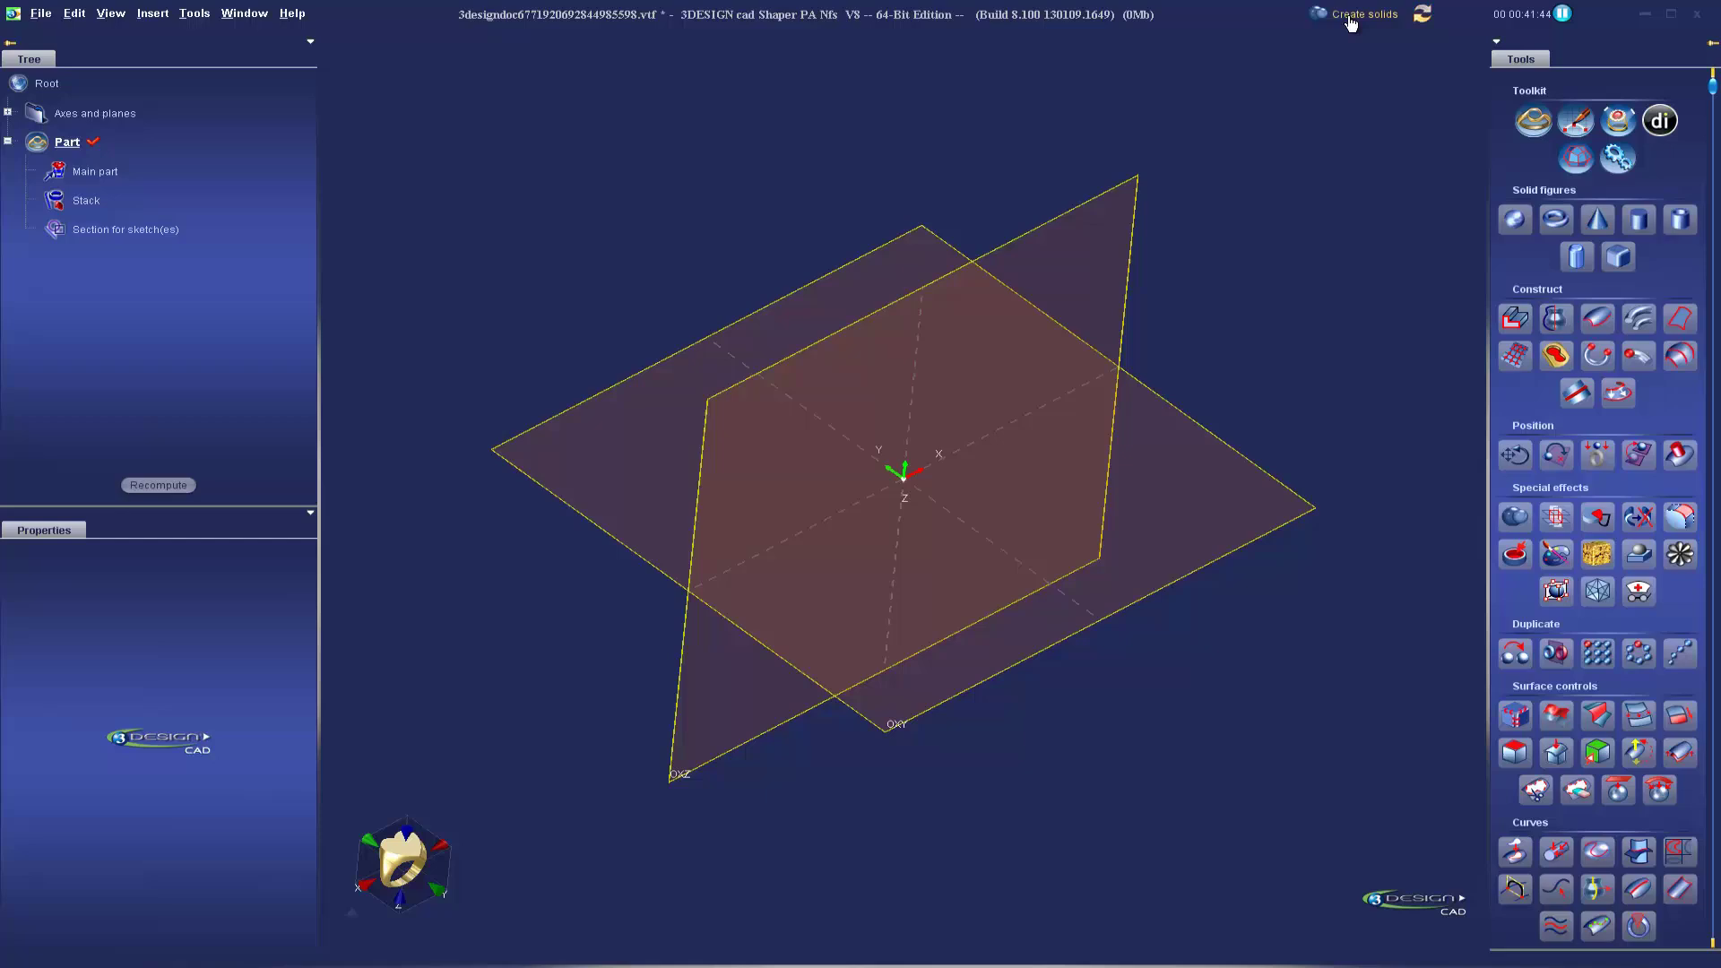
click(1423, 14)
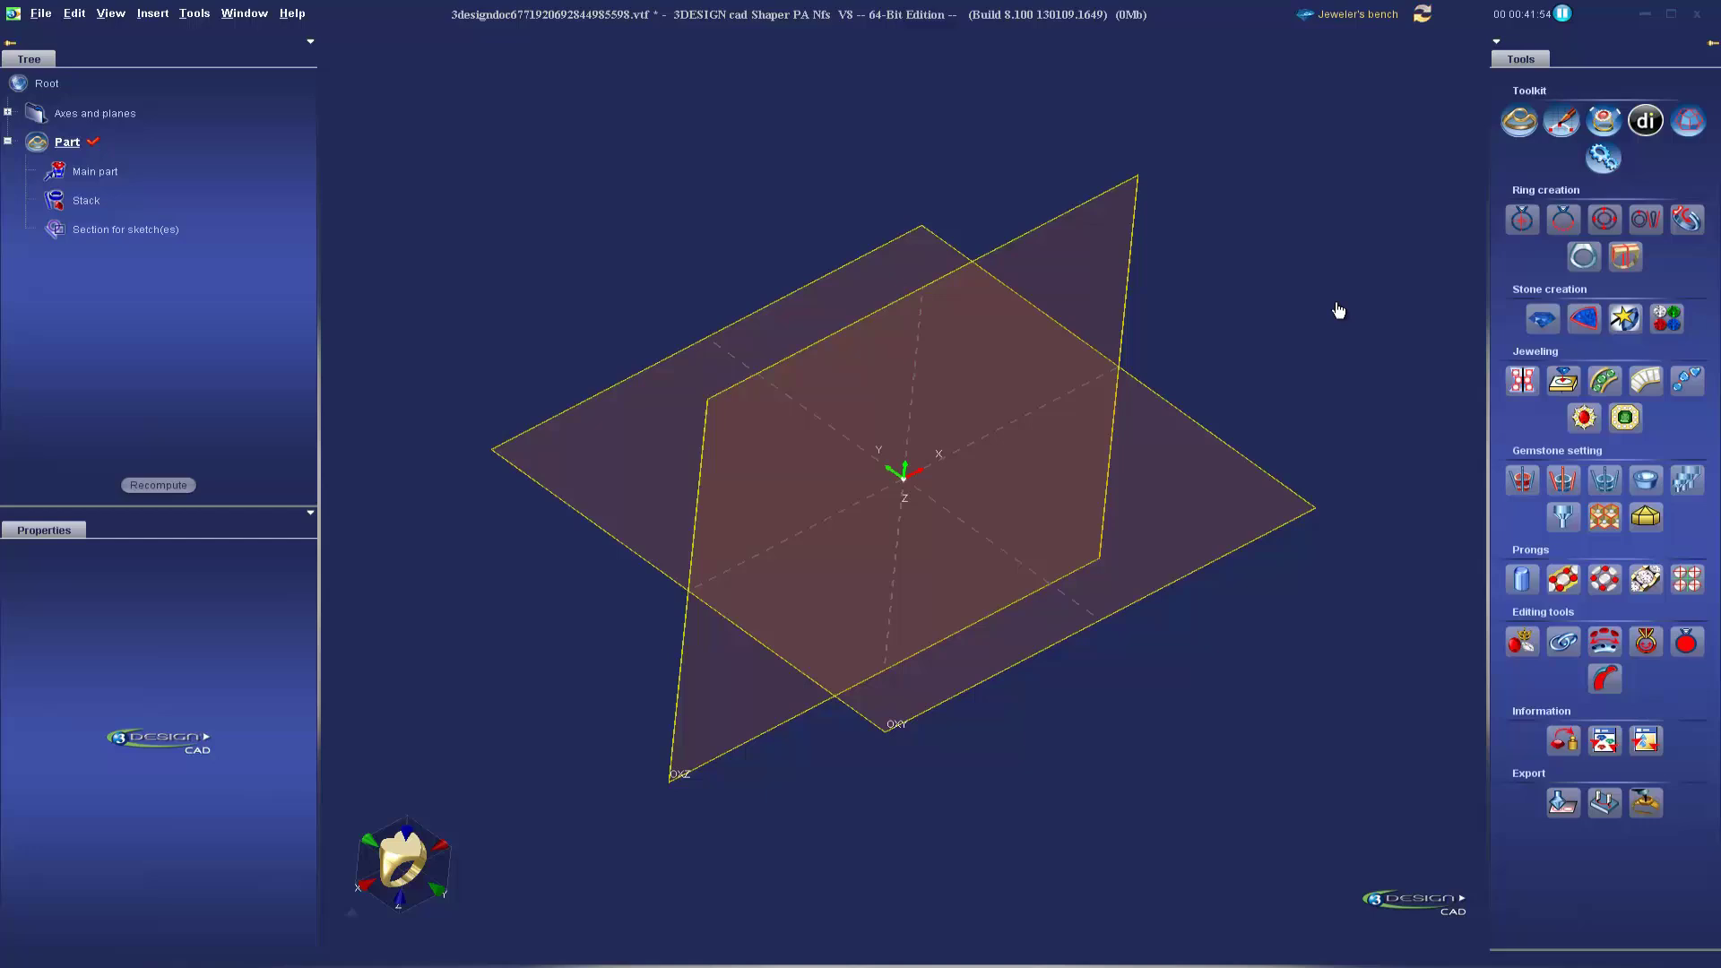
click(1351, 18)
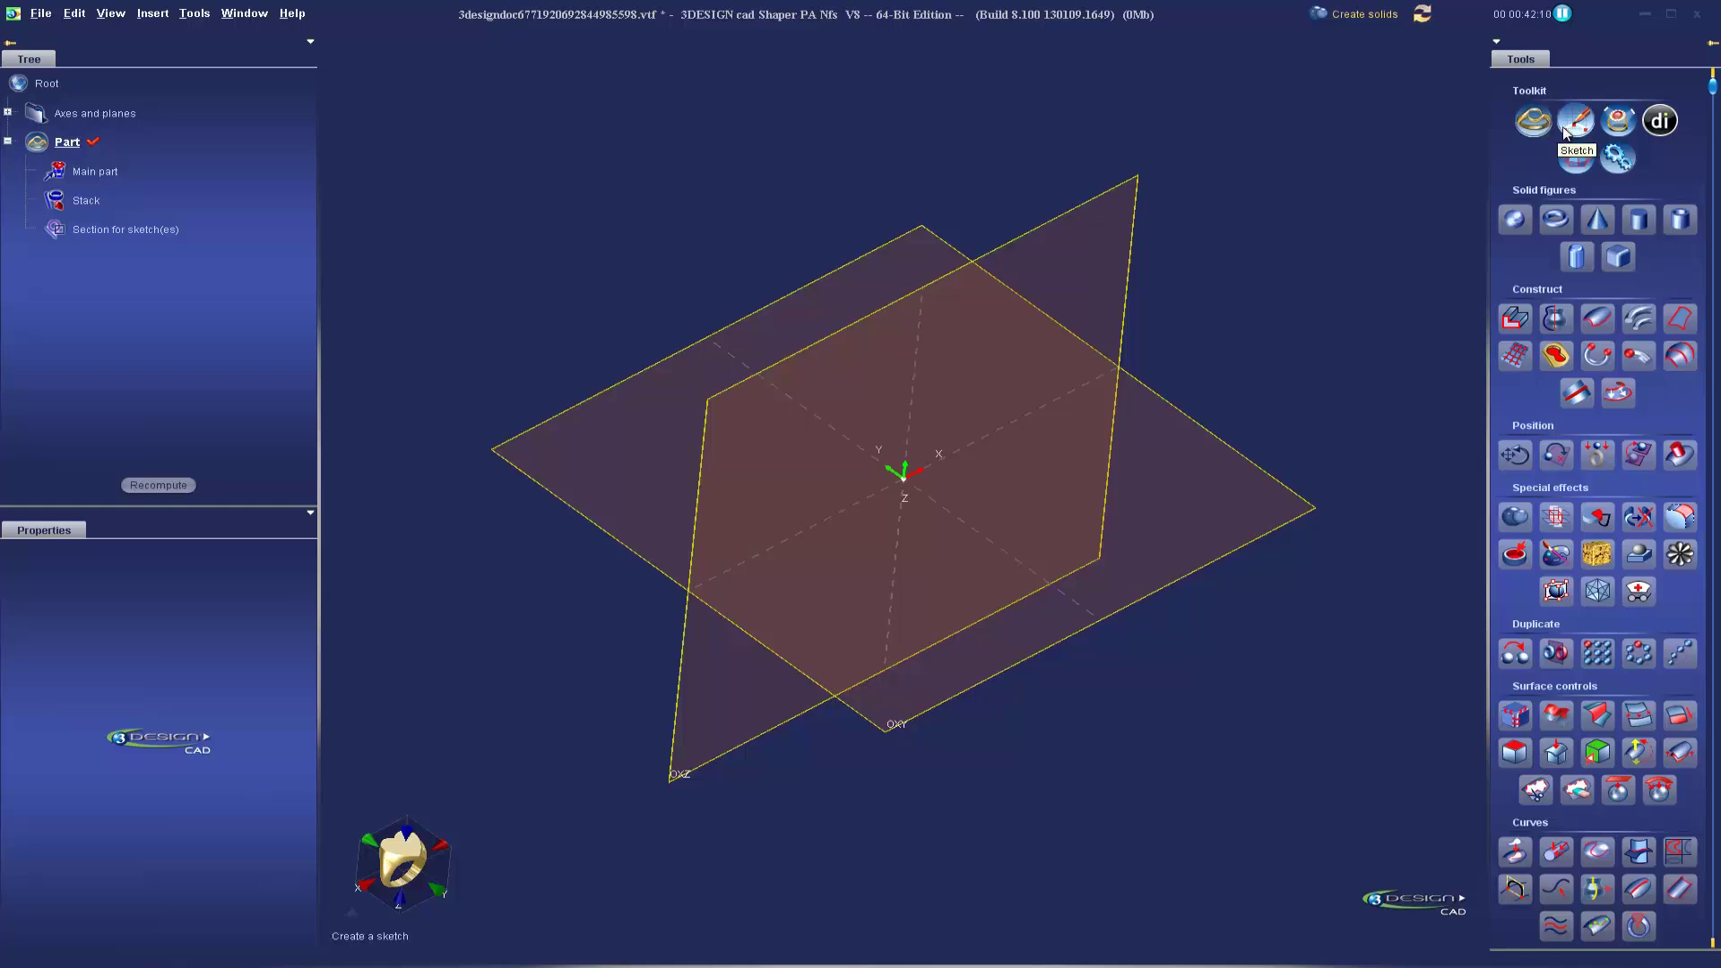
Enter the sketch editor, look through its Draw tools, then exit the editor
click(1577, 126)
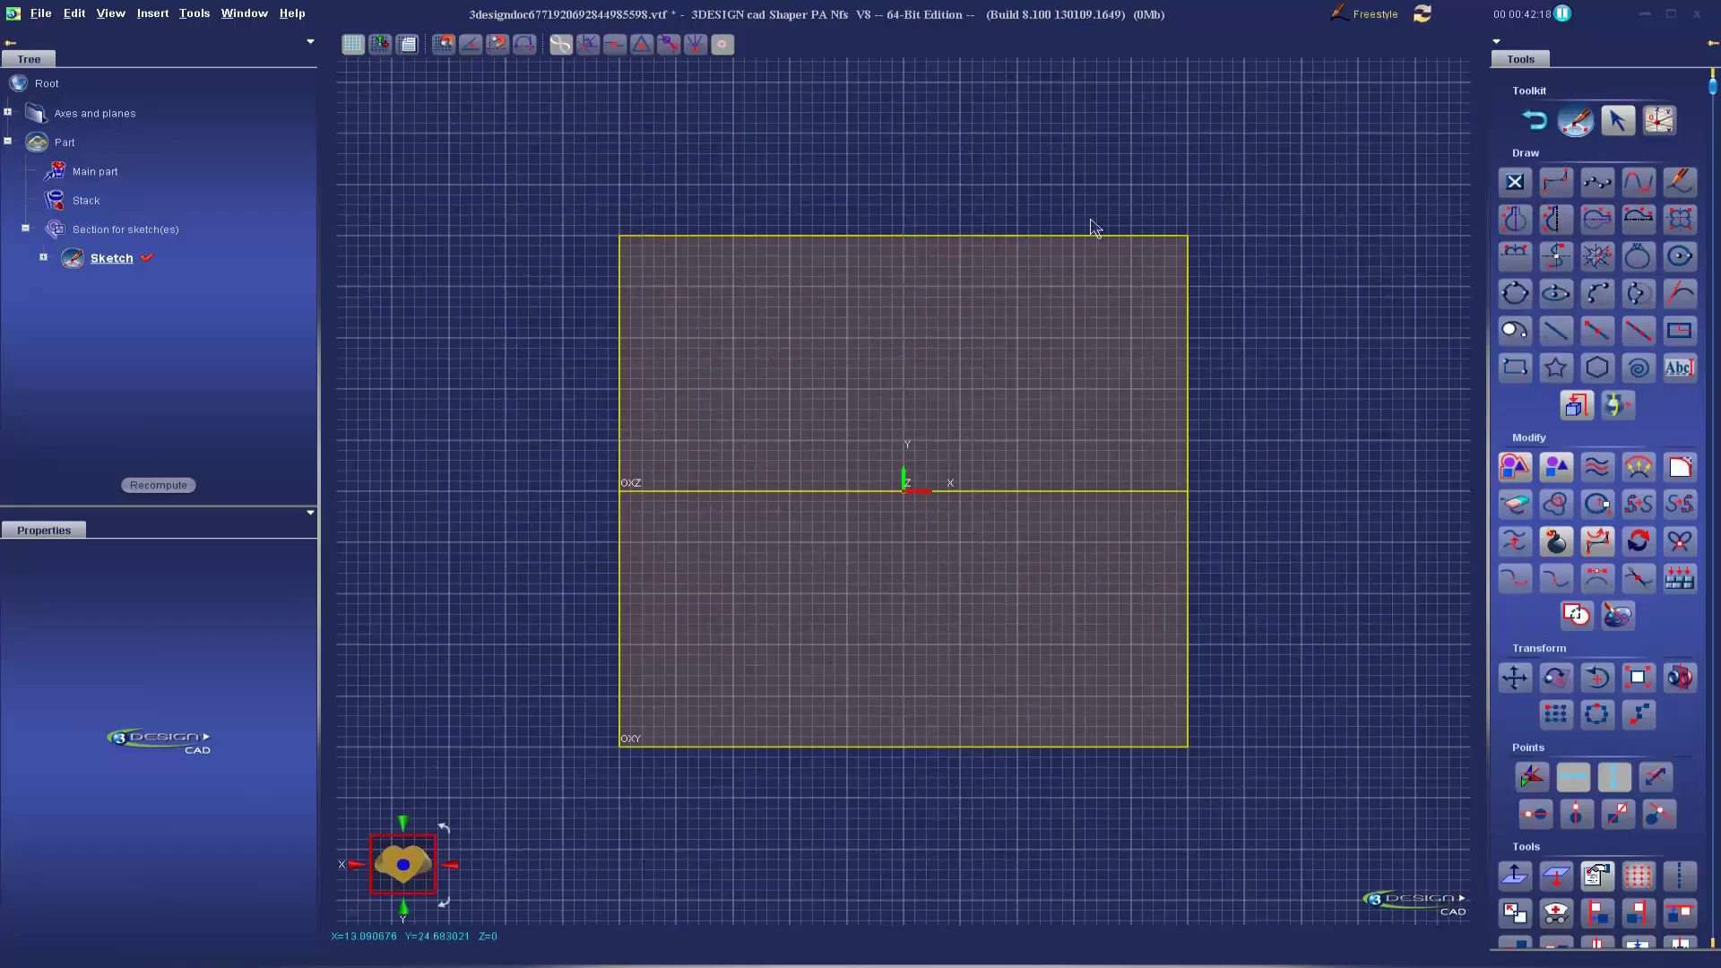
scroll(1605, 638, down, 3)
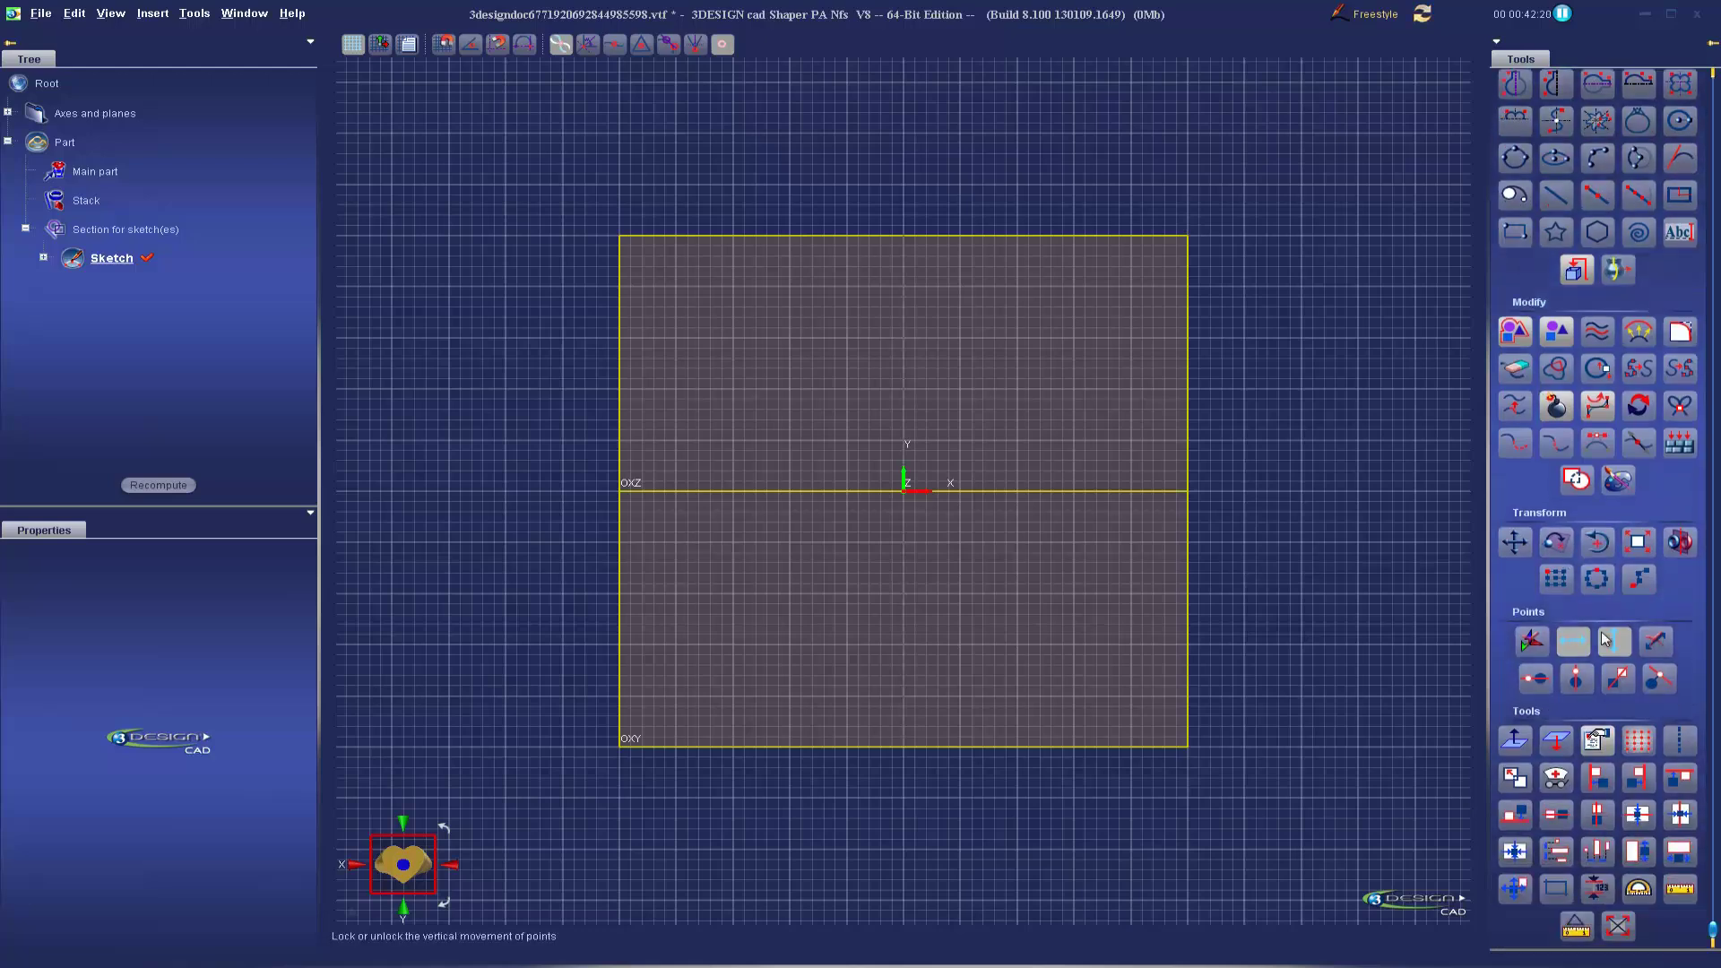
scroll(1602, 632, up, 3)
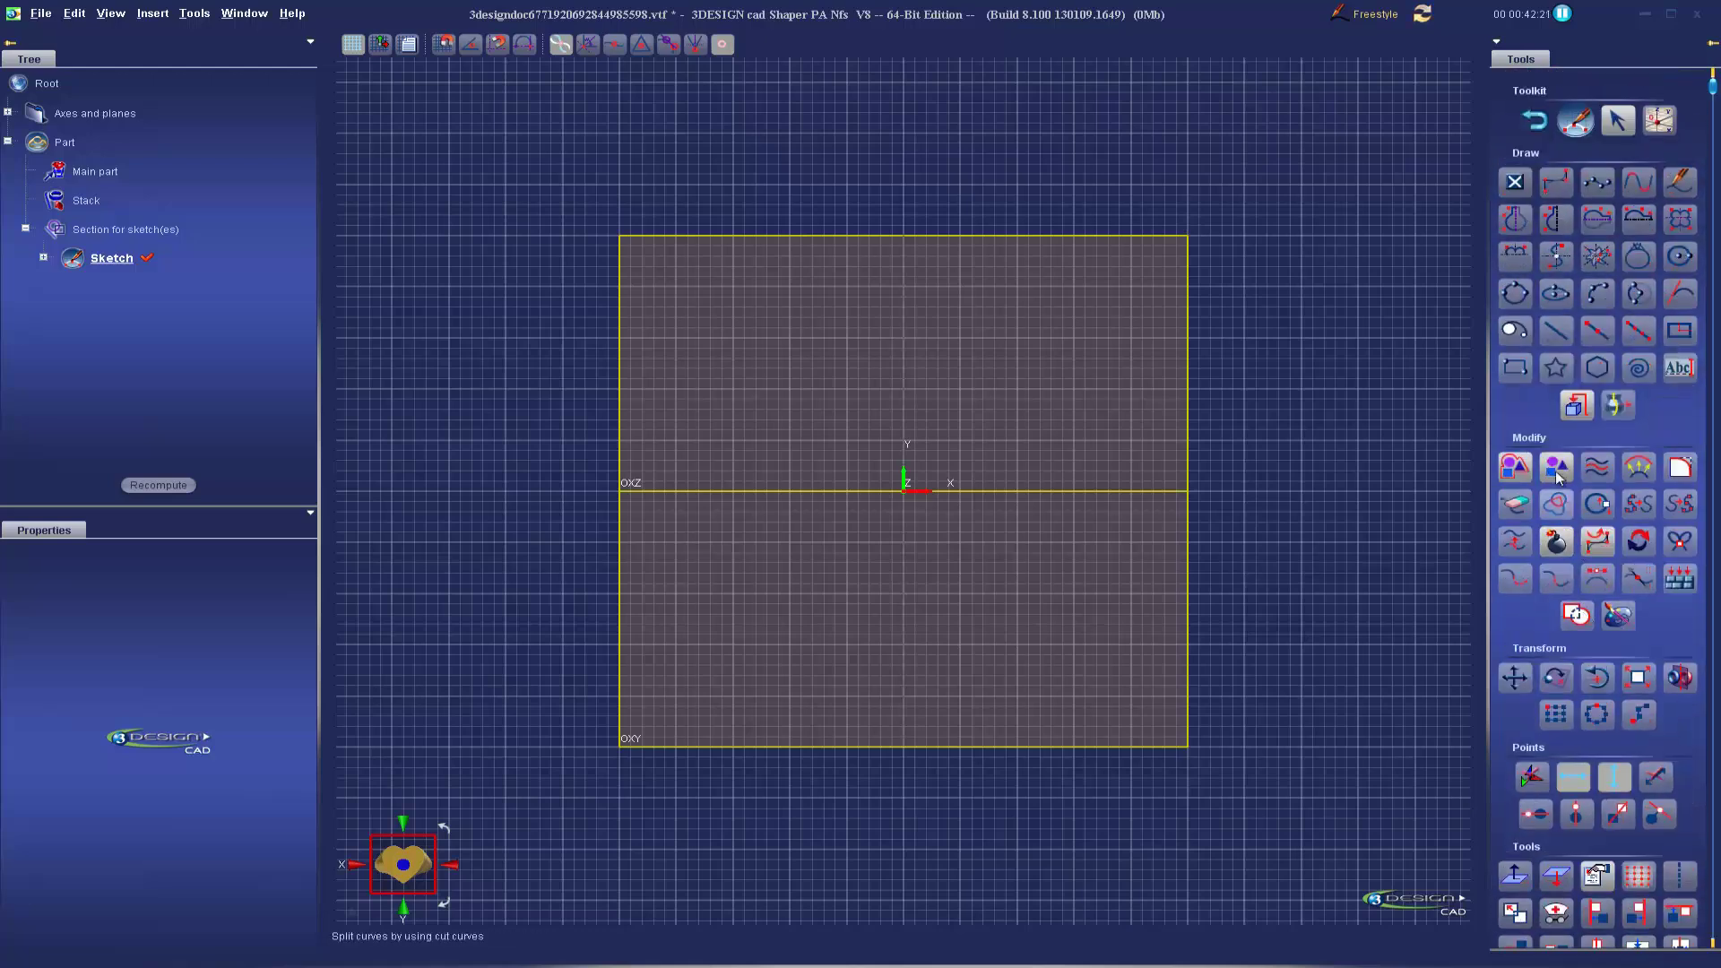
click(1530, 127)
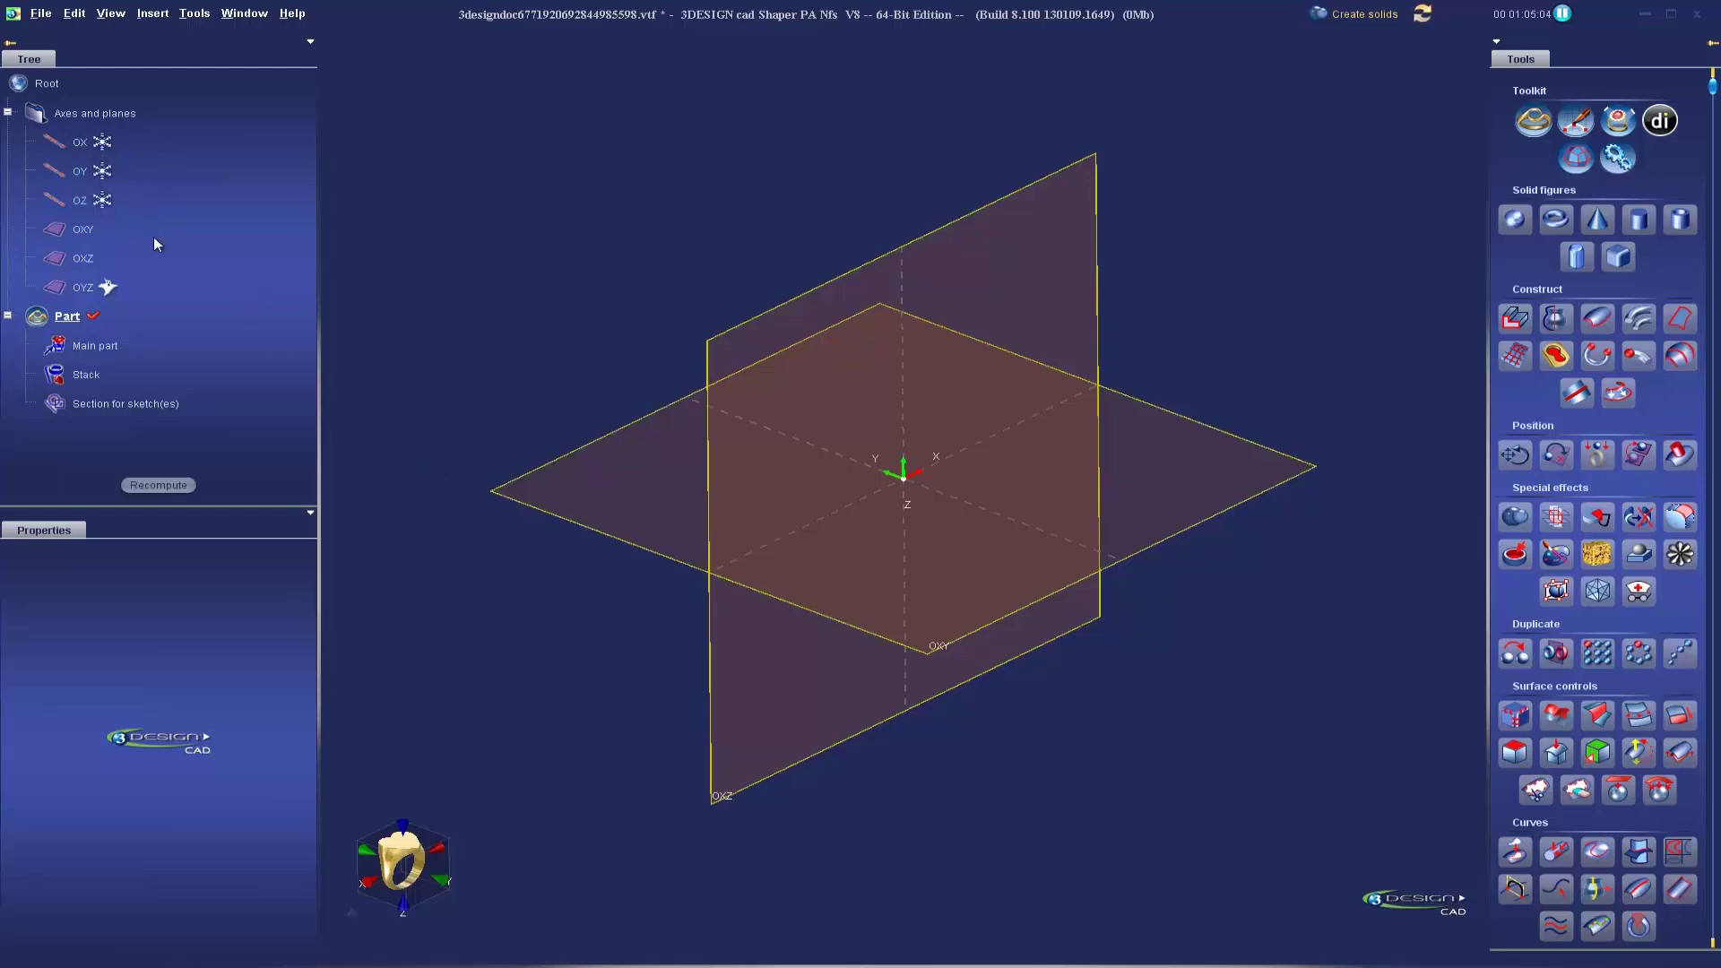
right_click(93, 146)
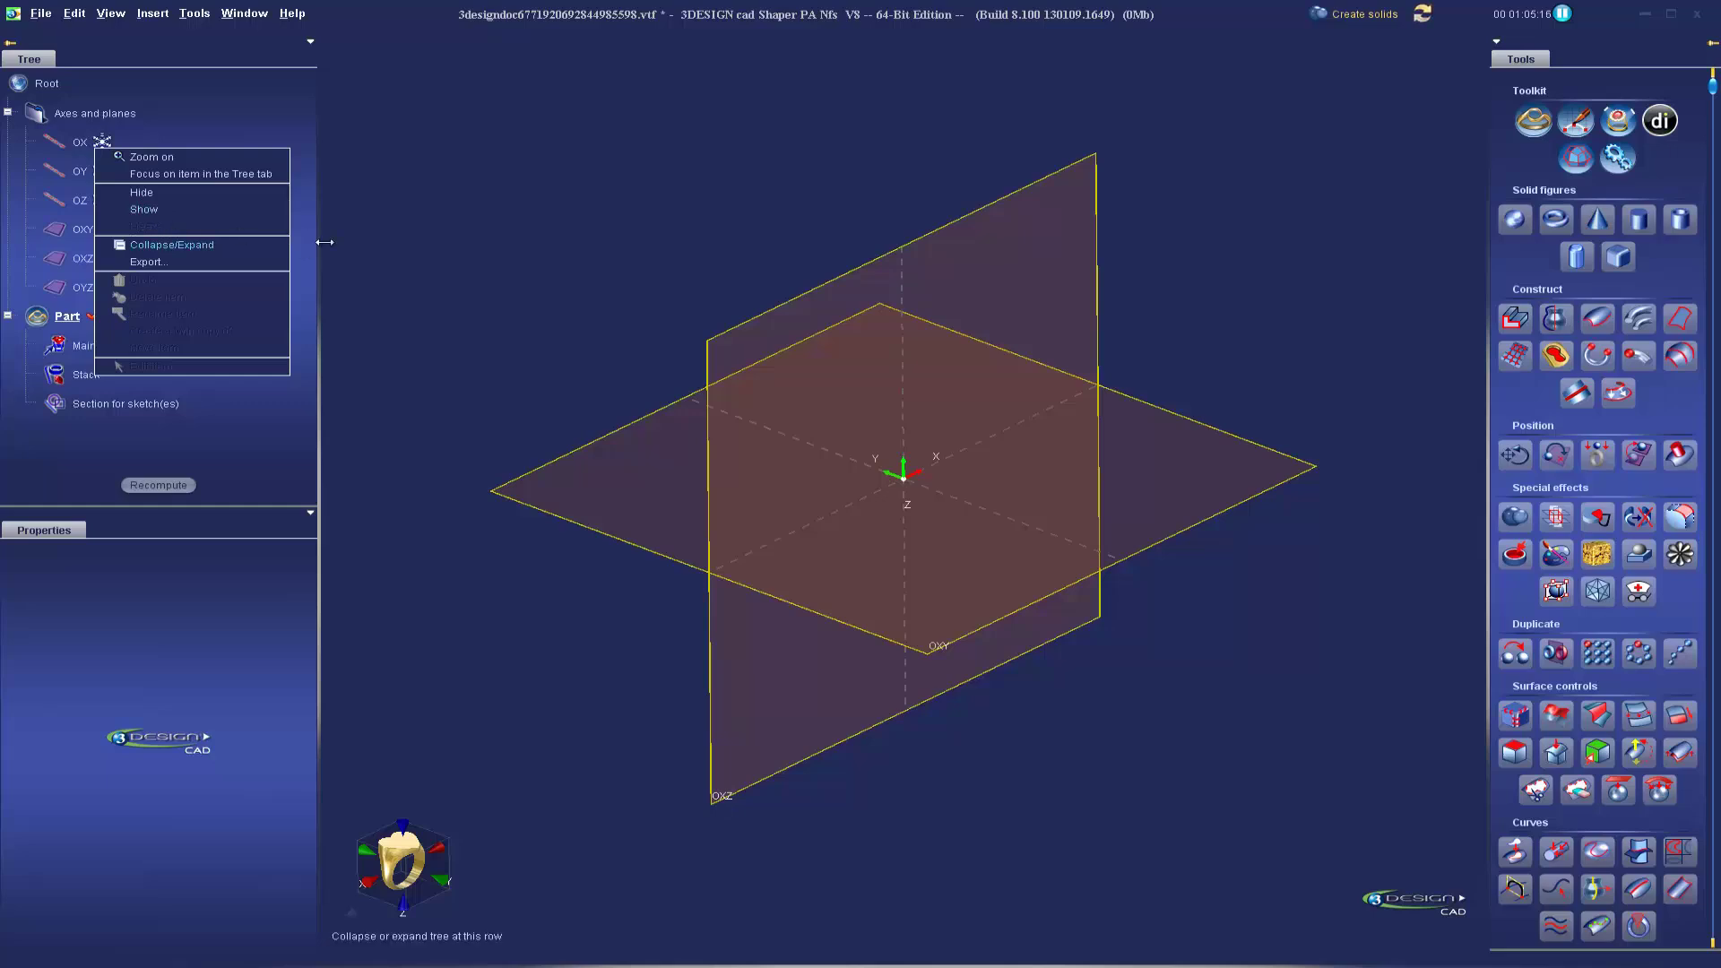
click(341, 291)
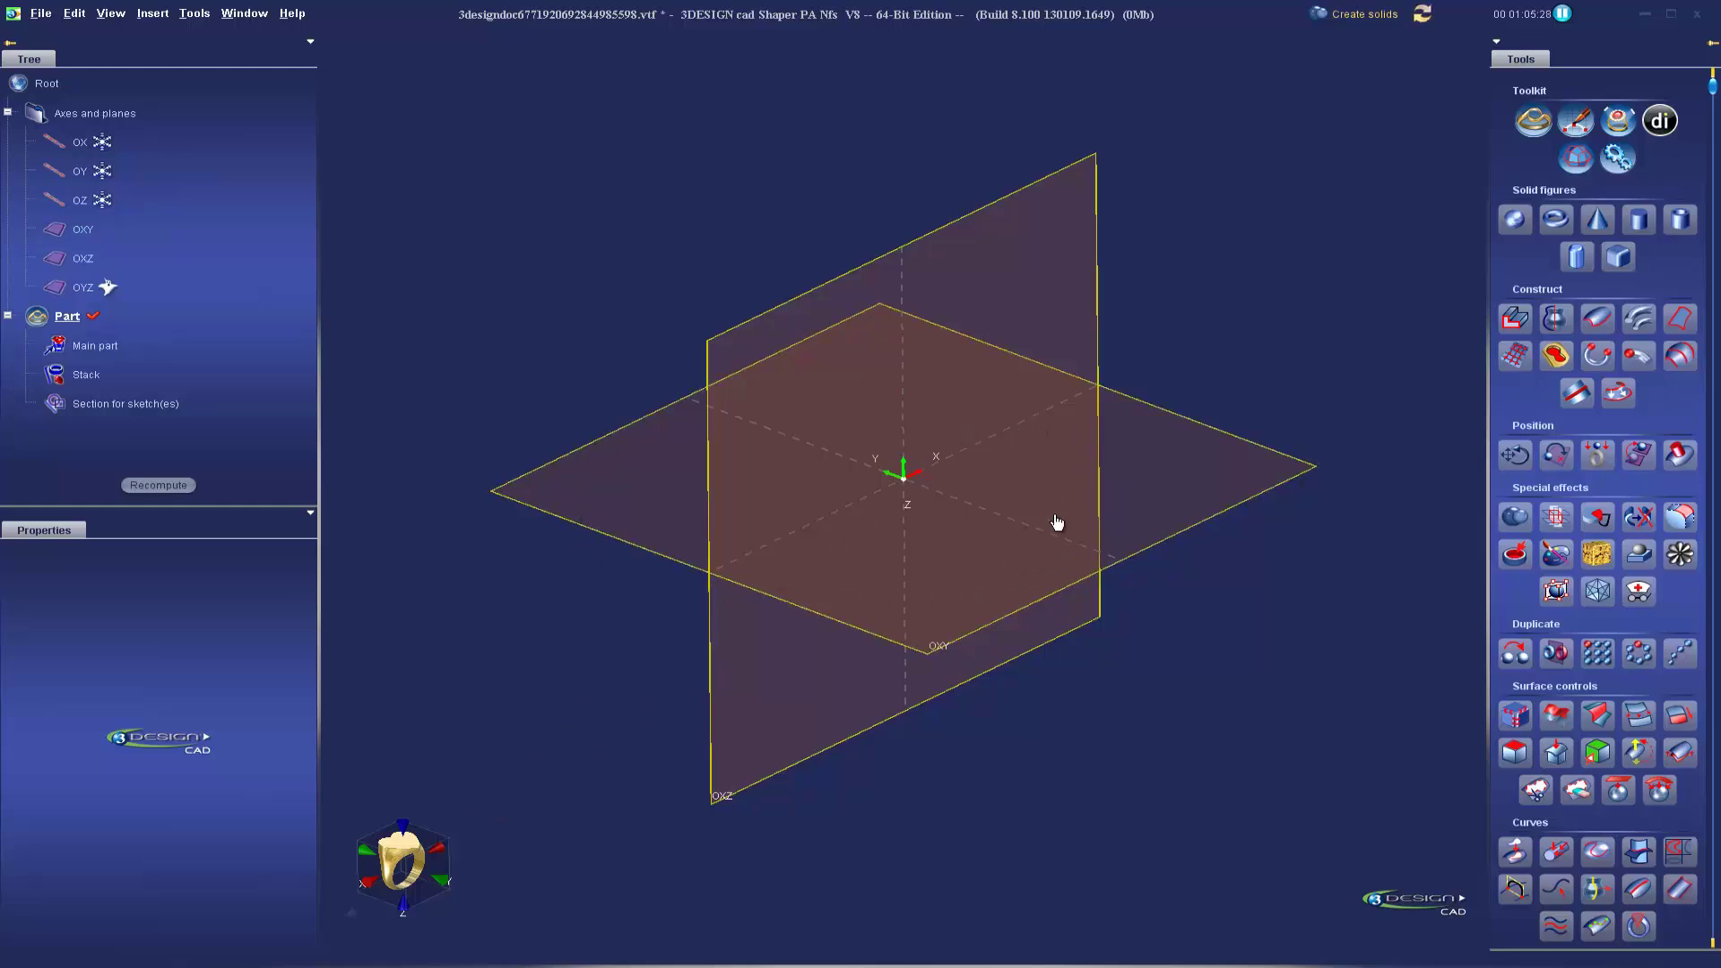
Switch to the top view onto OXY and toggle the OYZ plane's visibility in the tree
middle_drag(1106, 430, 1092, 601)
key(t)
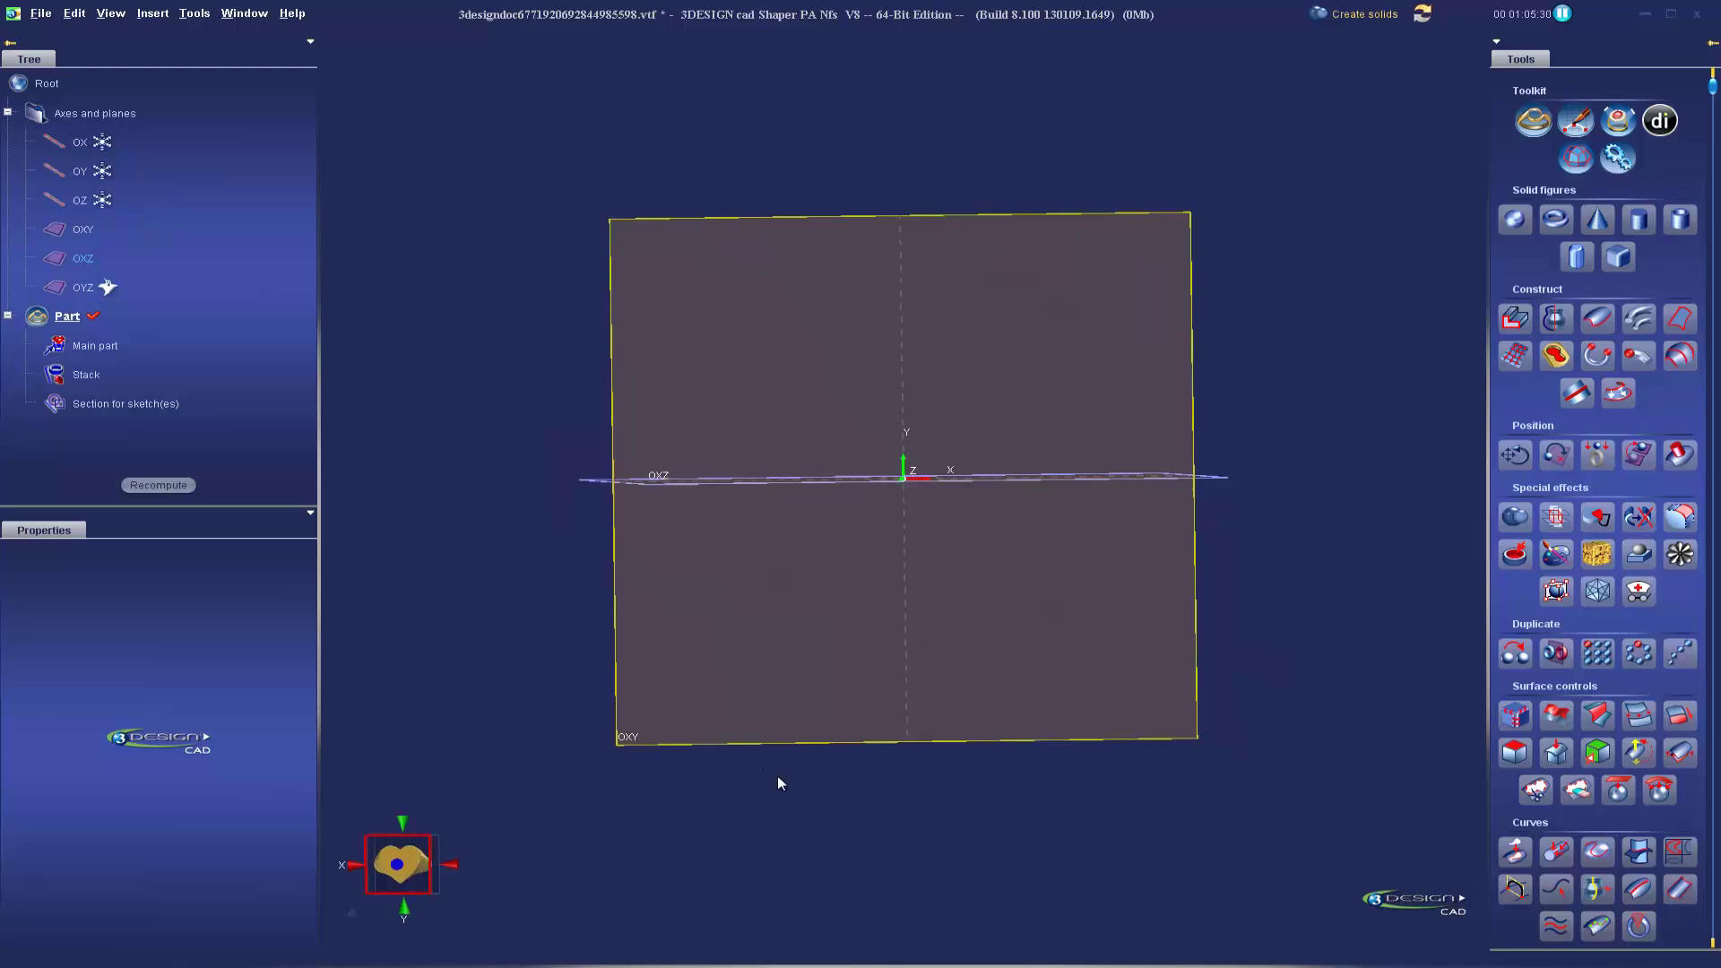
click(110, 285)
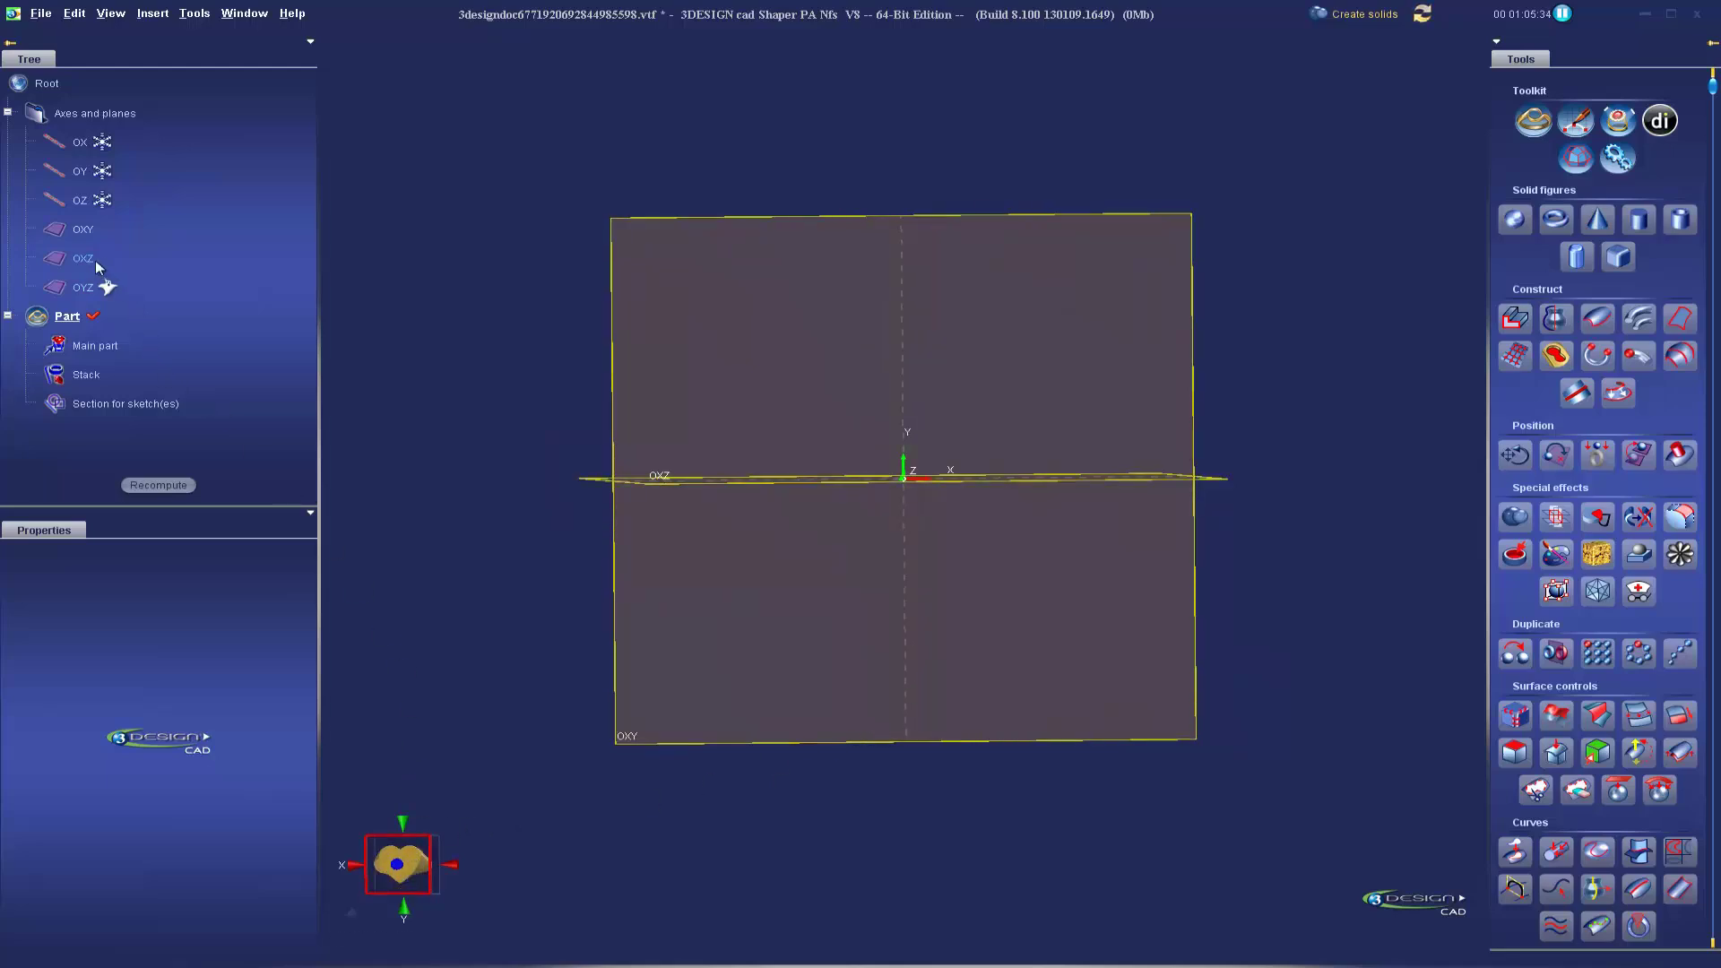
click(95, 260)
Show the OYZ plane from its context menu and orbit to inspect all three planes
middle_drag(742, 585, 821, 400)
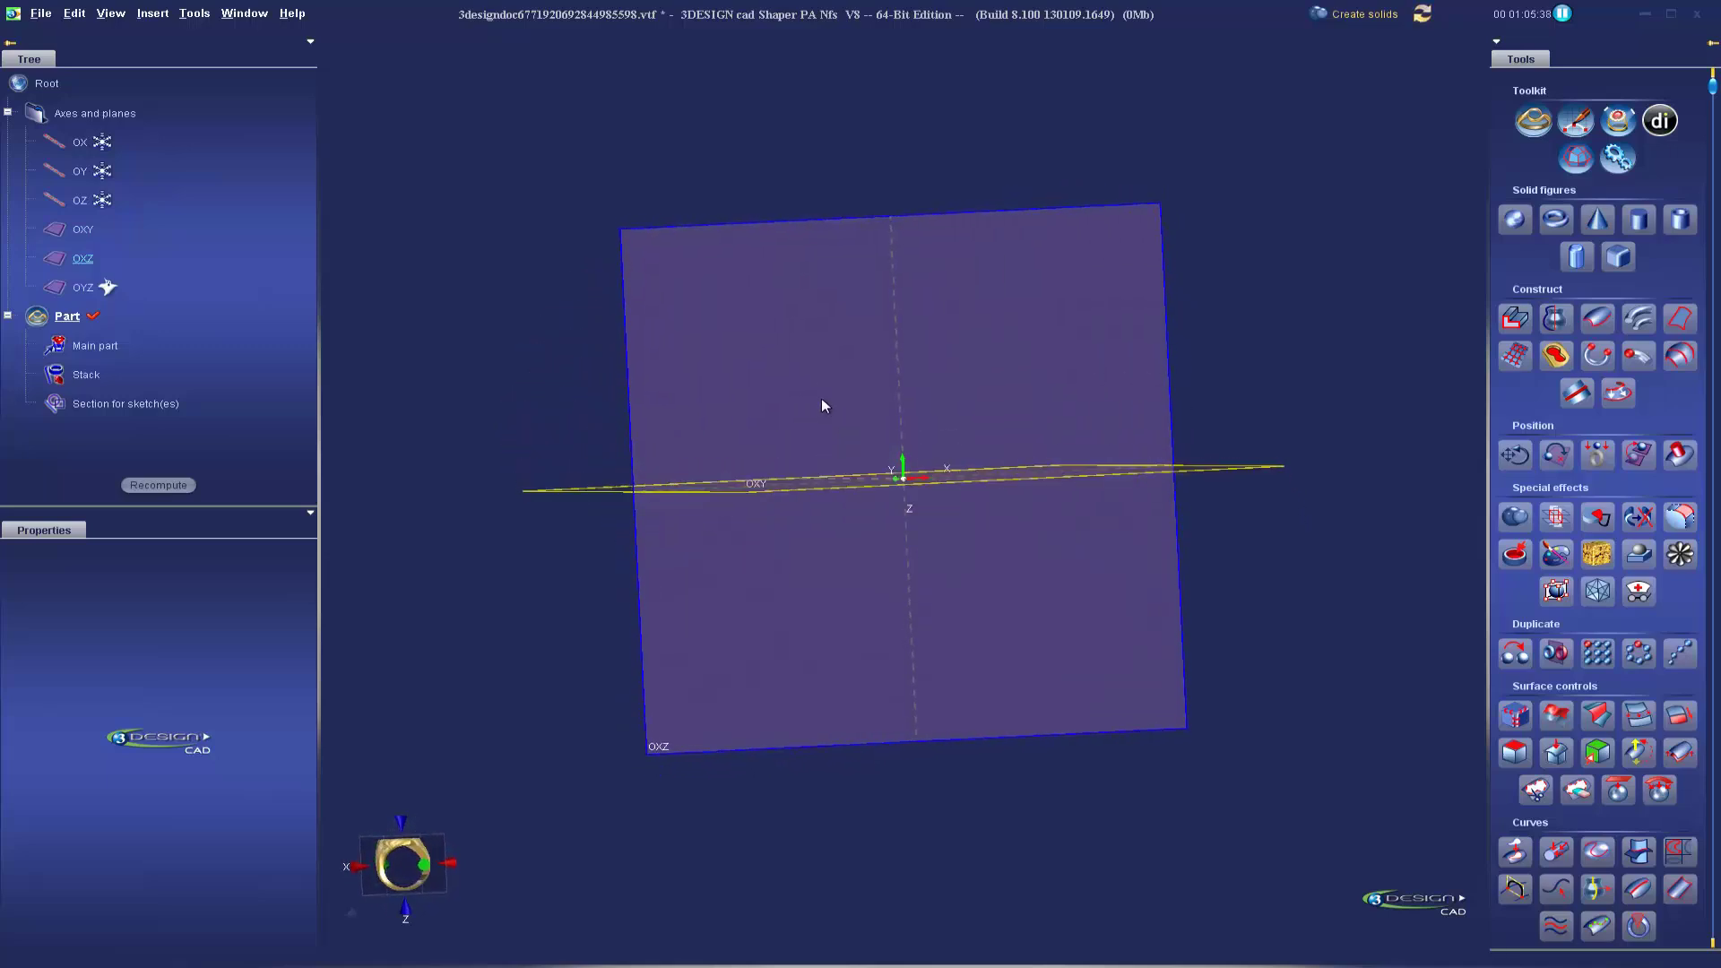
right_click(86, 288)
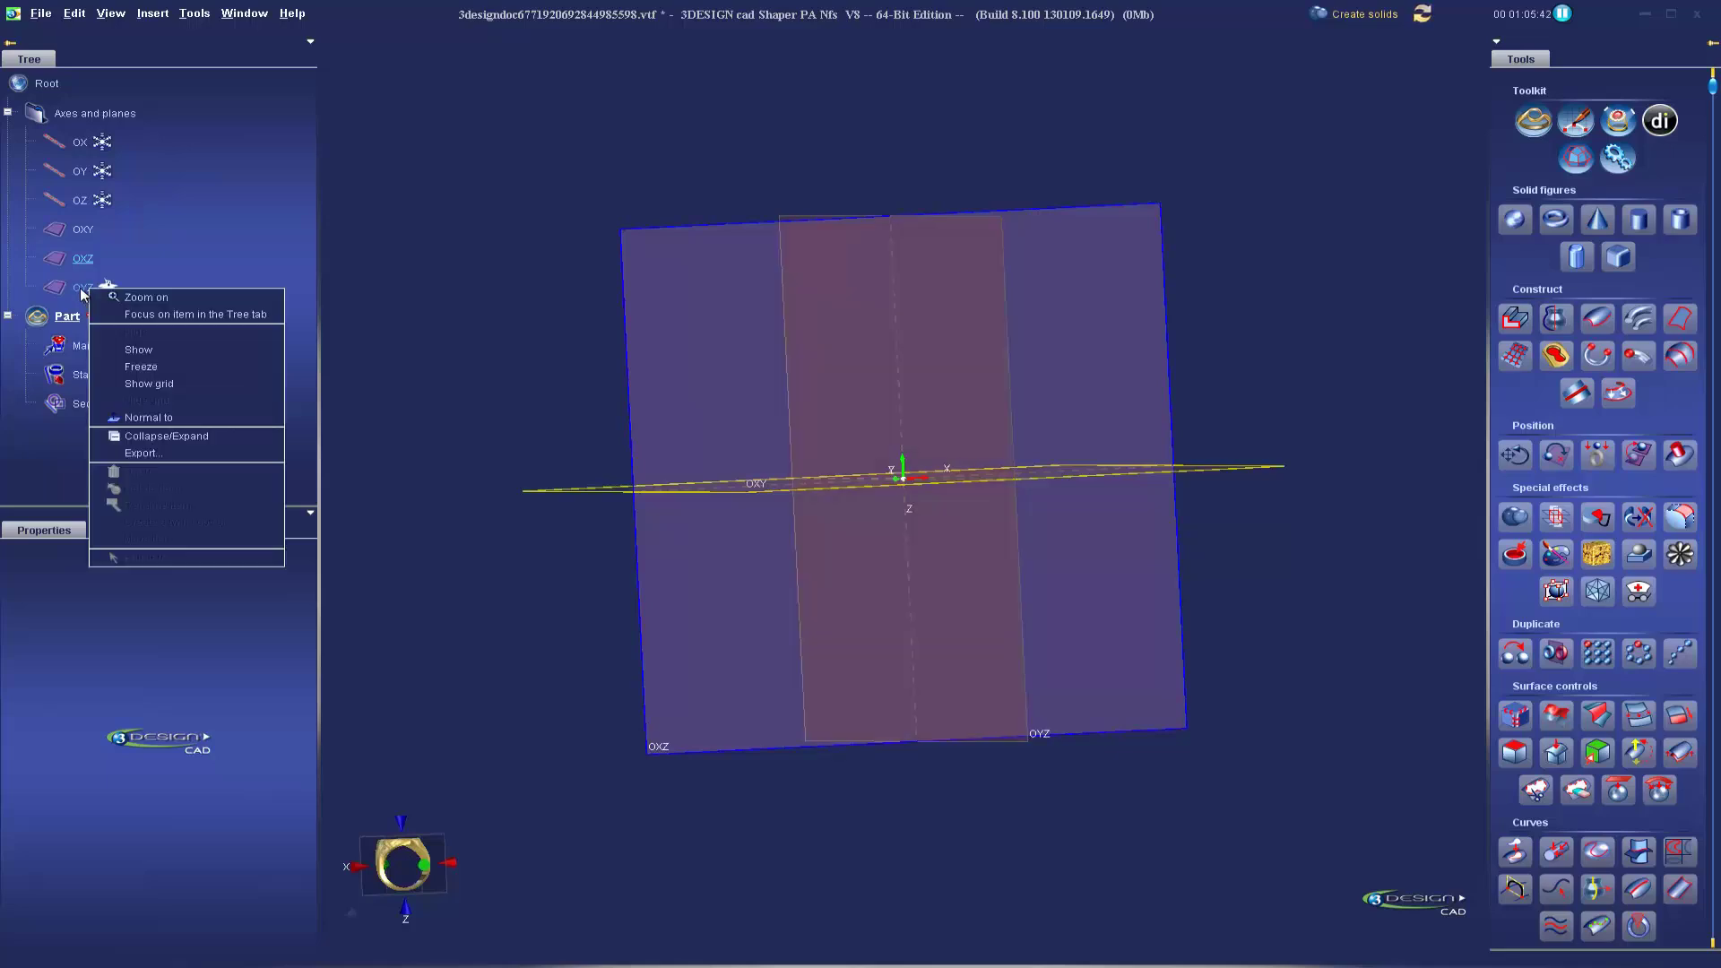
click(132, 350)
middle_drag(837, 388, 788, 384)
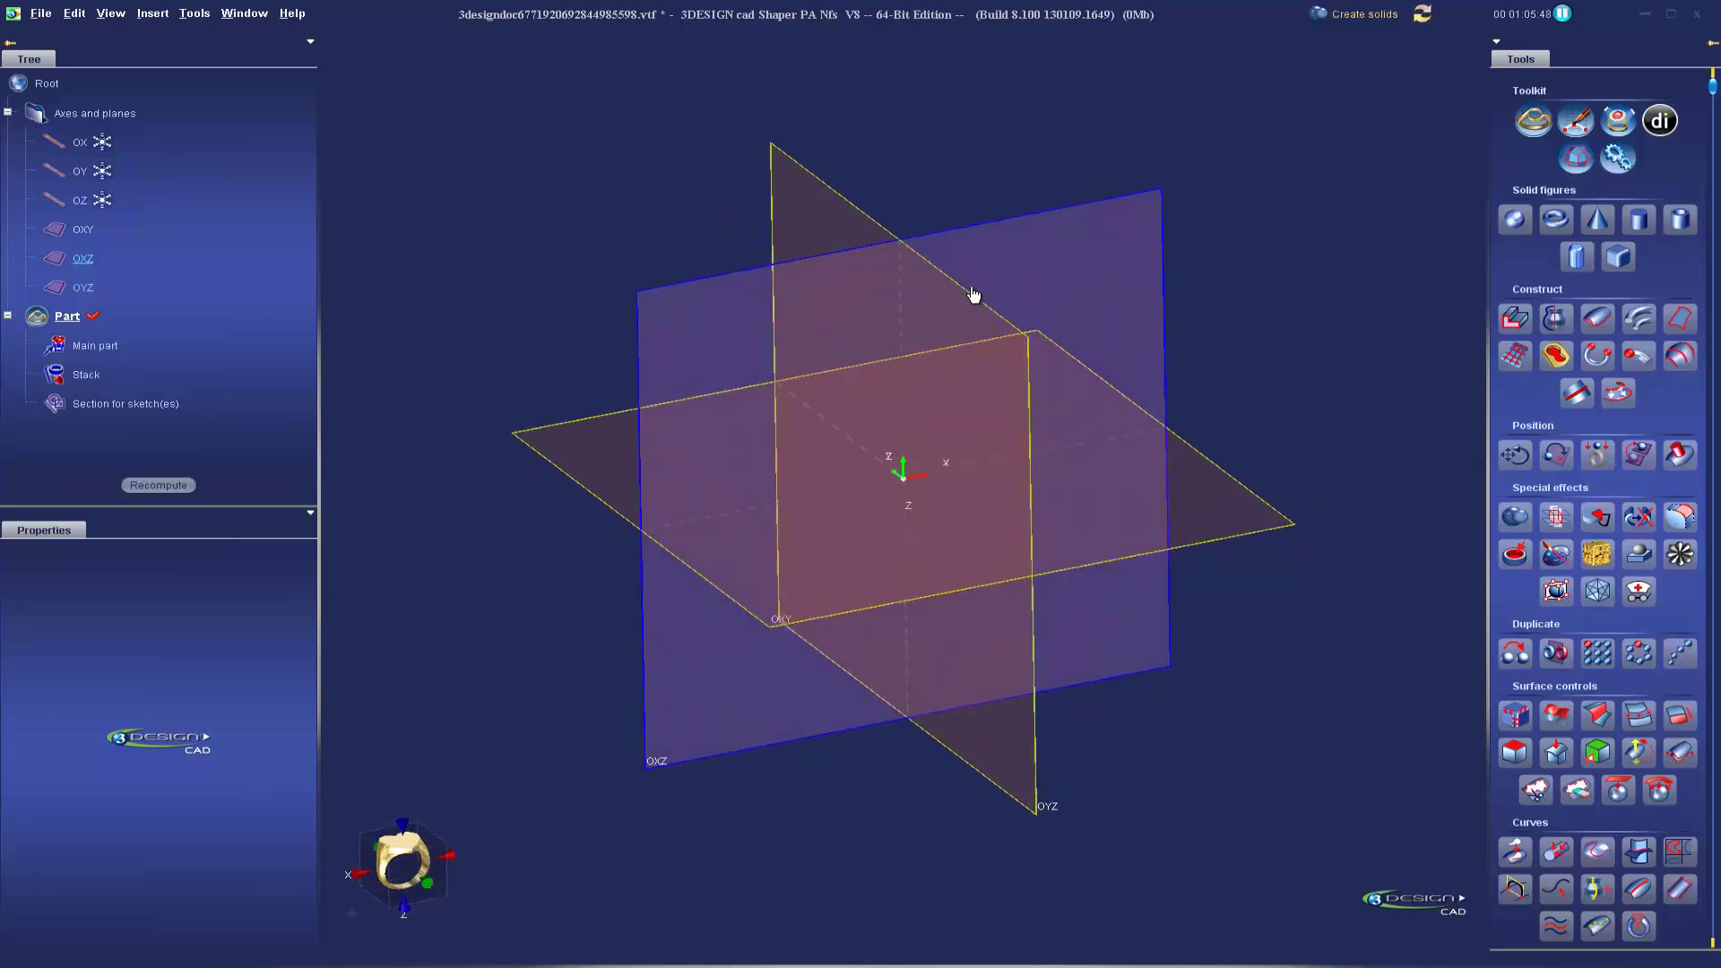
middle_drag(799, 523, 1213, 415)
middle_drag(1191, 338, 1026, 476)
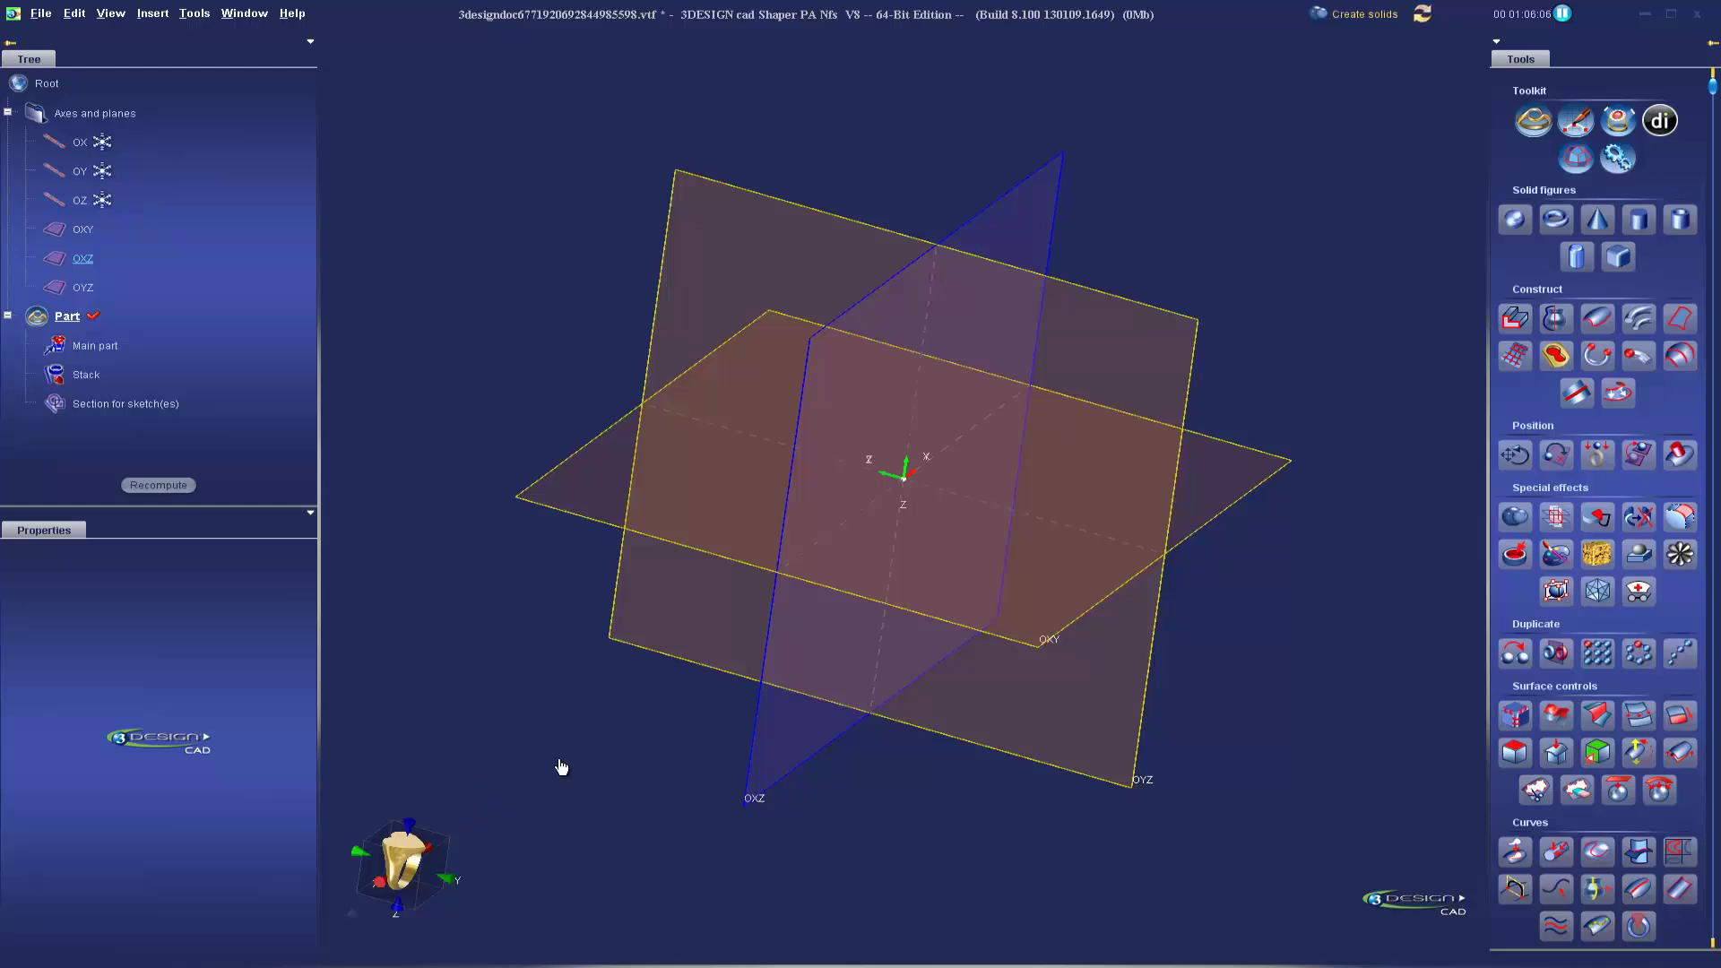
Snap to a straight front view with the navigation cube, then flip it upside down and back
click(454, 883)
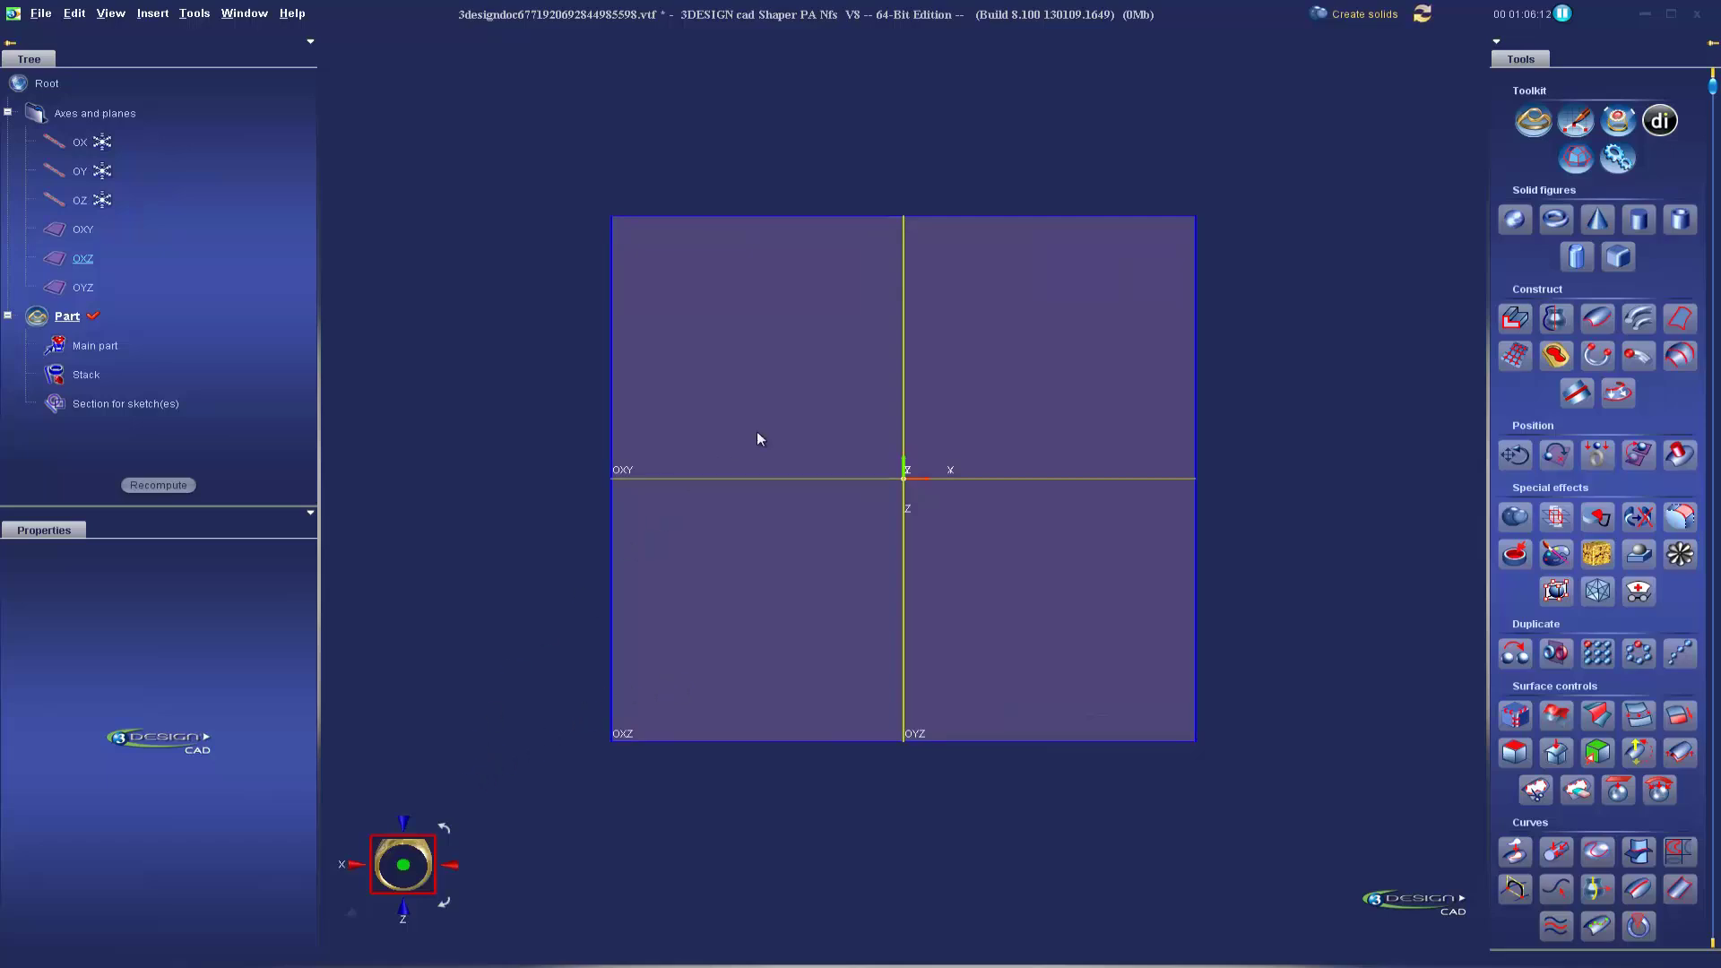
right_drag(756, 435, 829, 681)
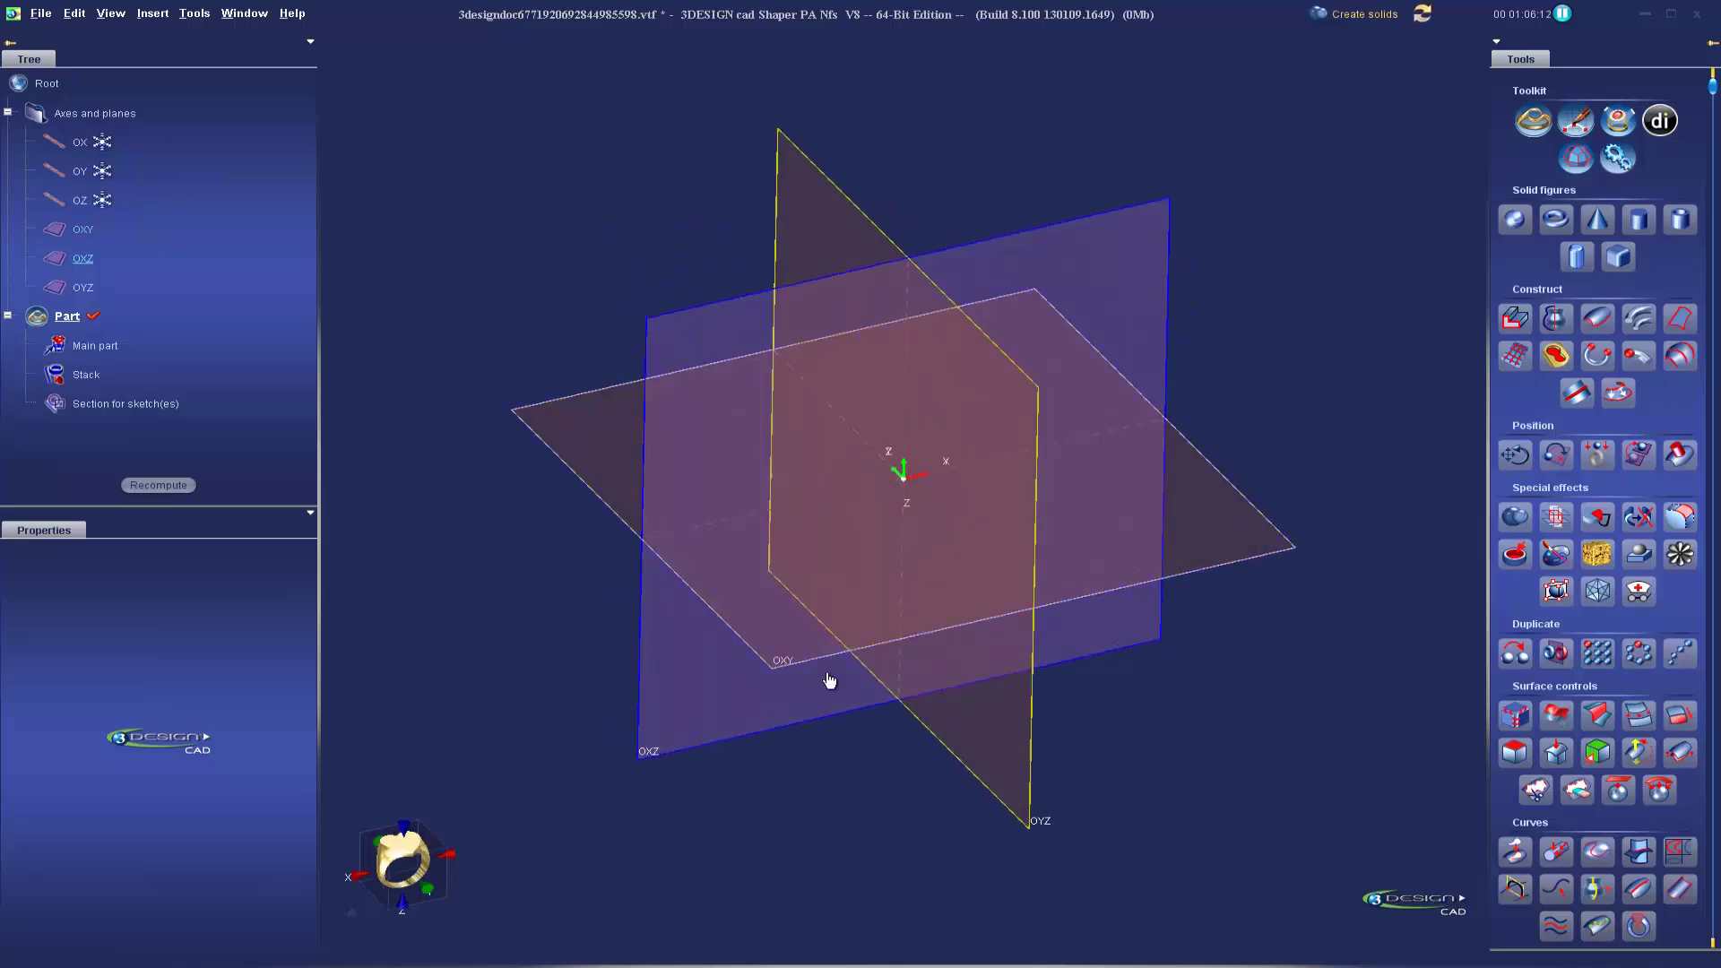
click(421, 849)
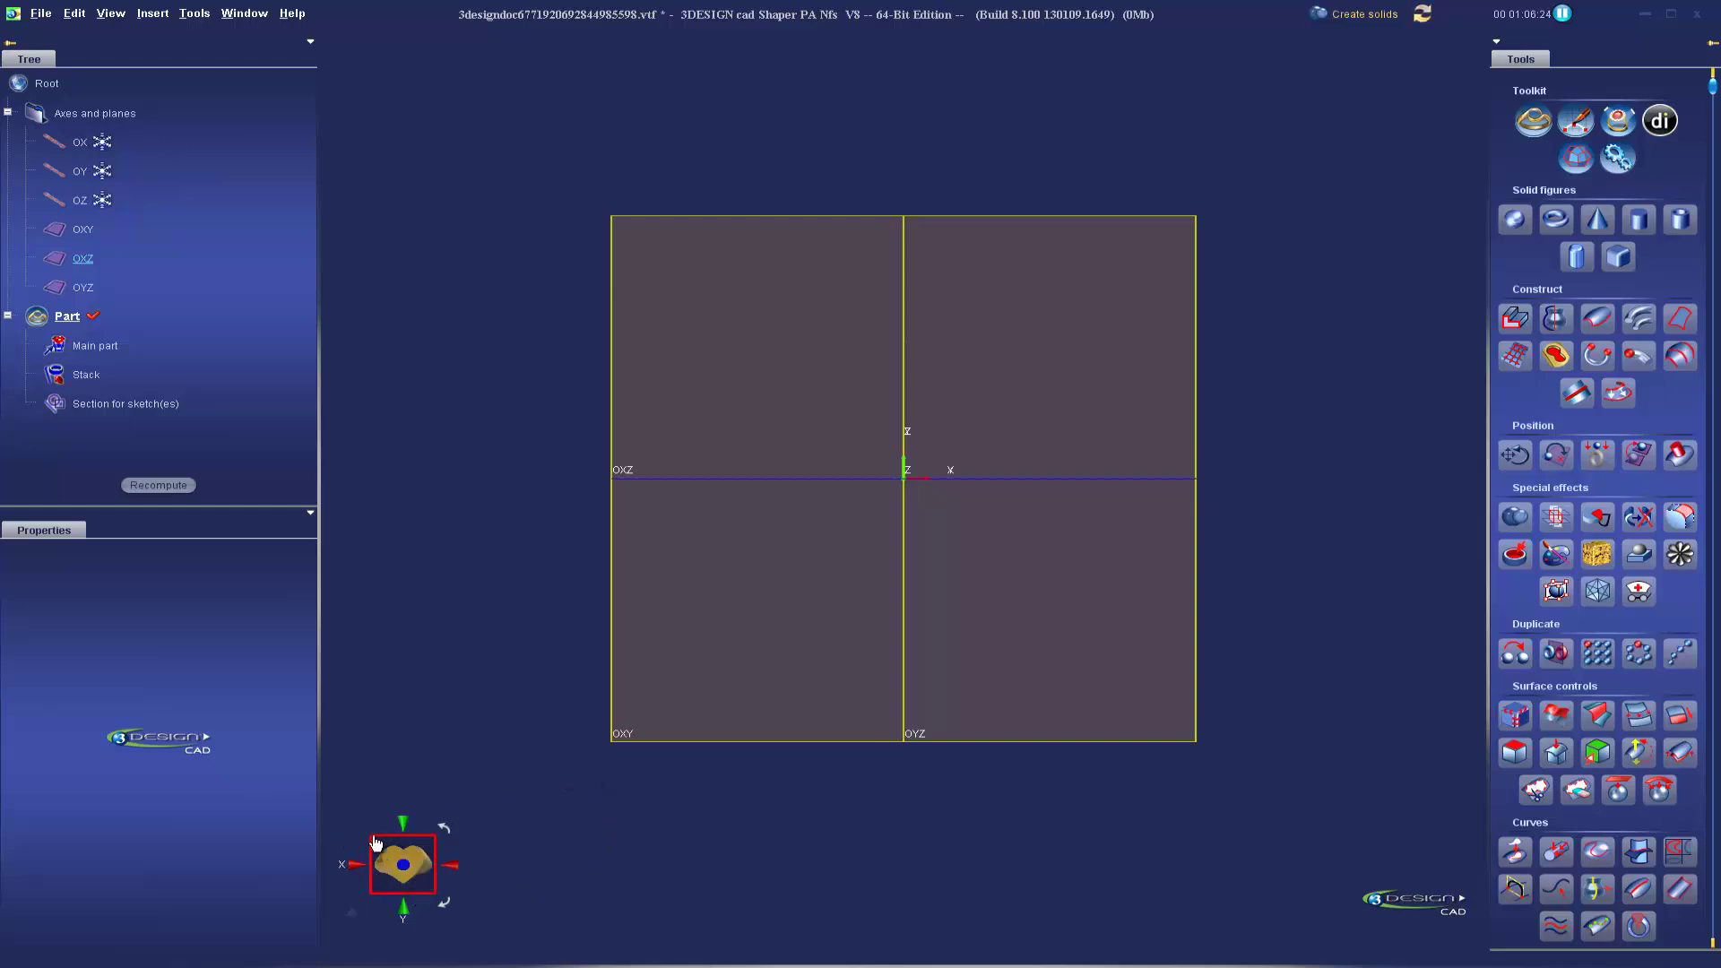
click(376, 844)
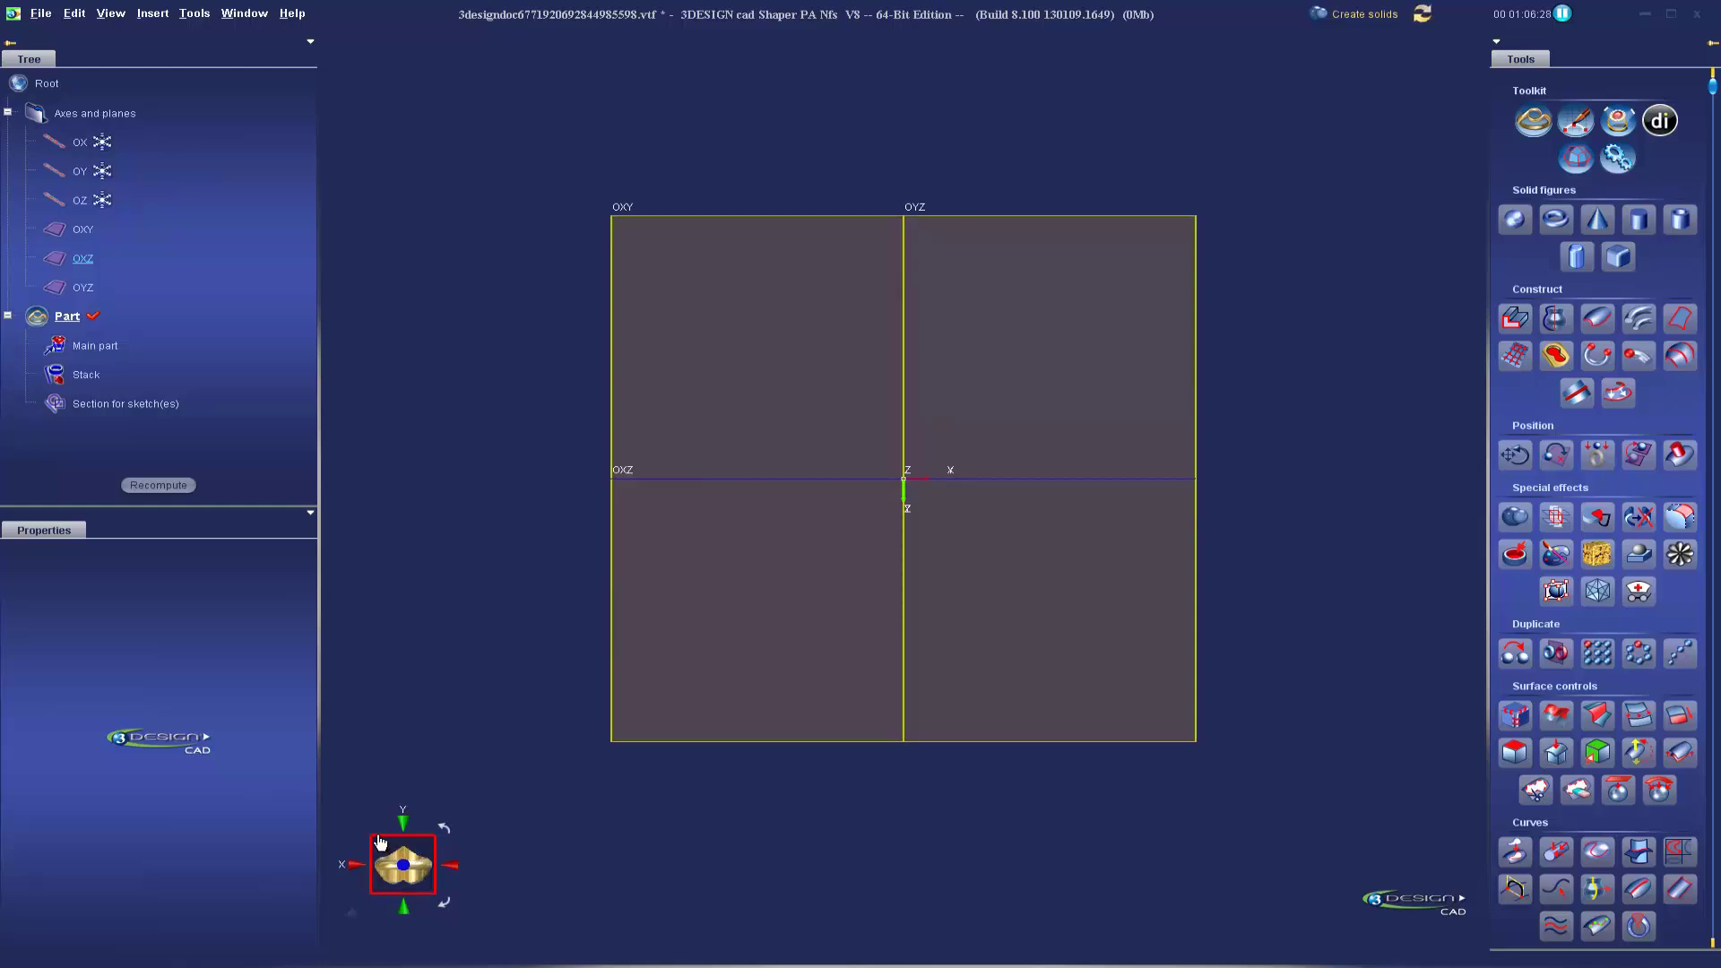
click(377, 843)
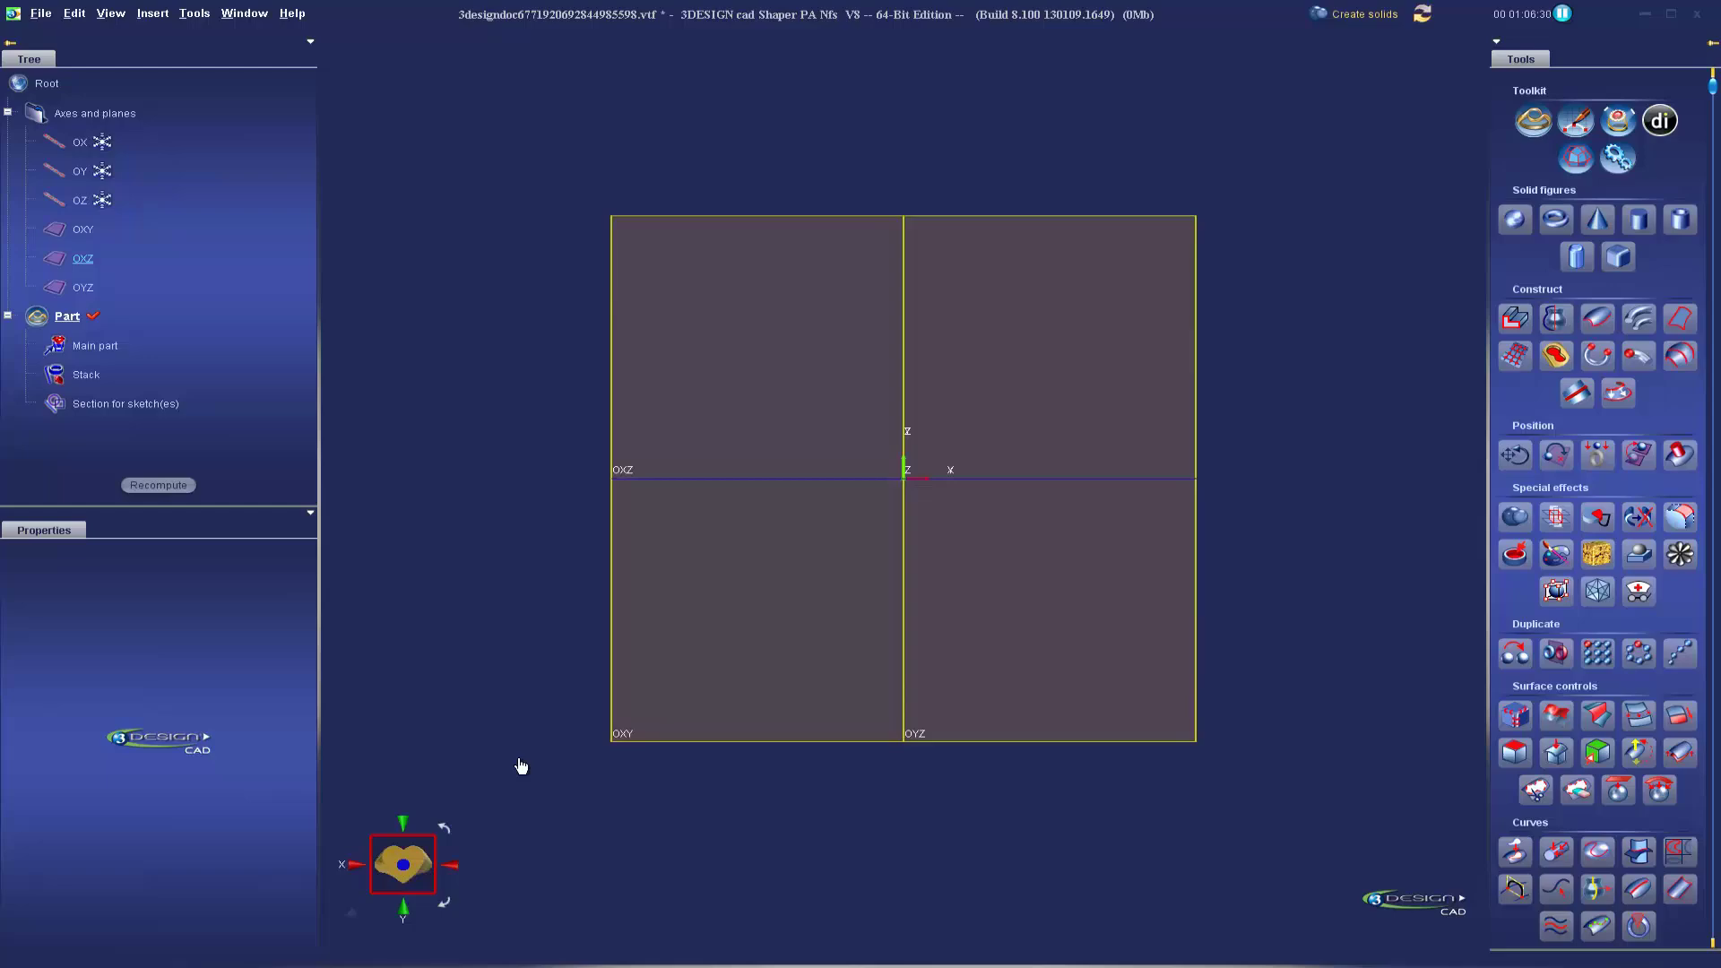
Rotate the front view four 90° steps in the screen plane back to upright
click(447, 828)
click(448, 829)
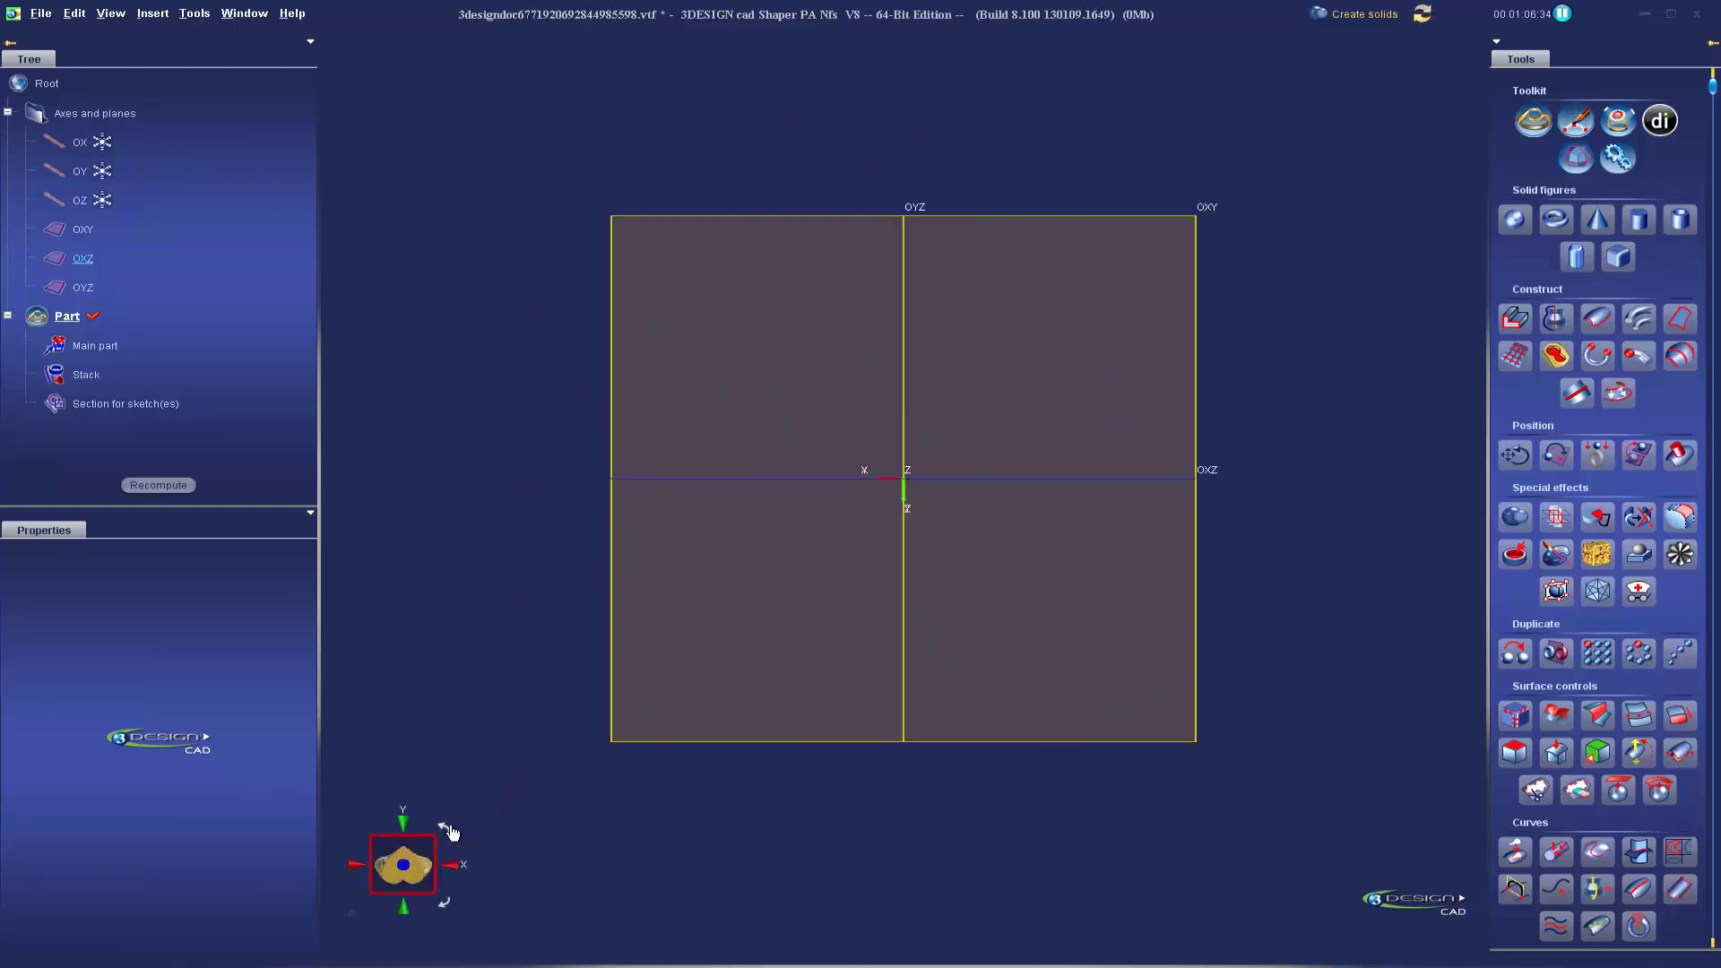
click(450, 830)
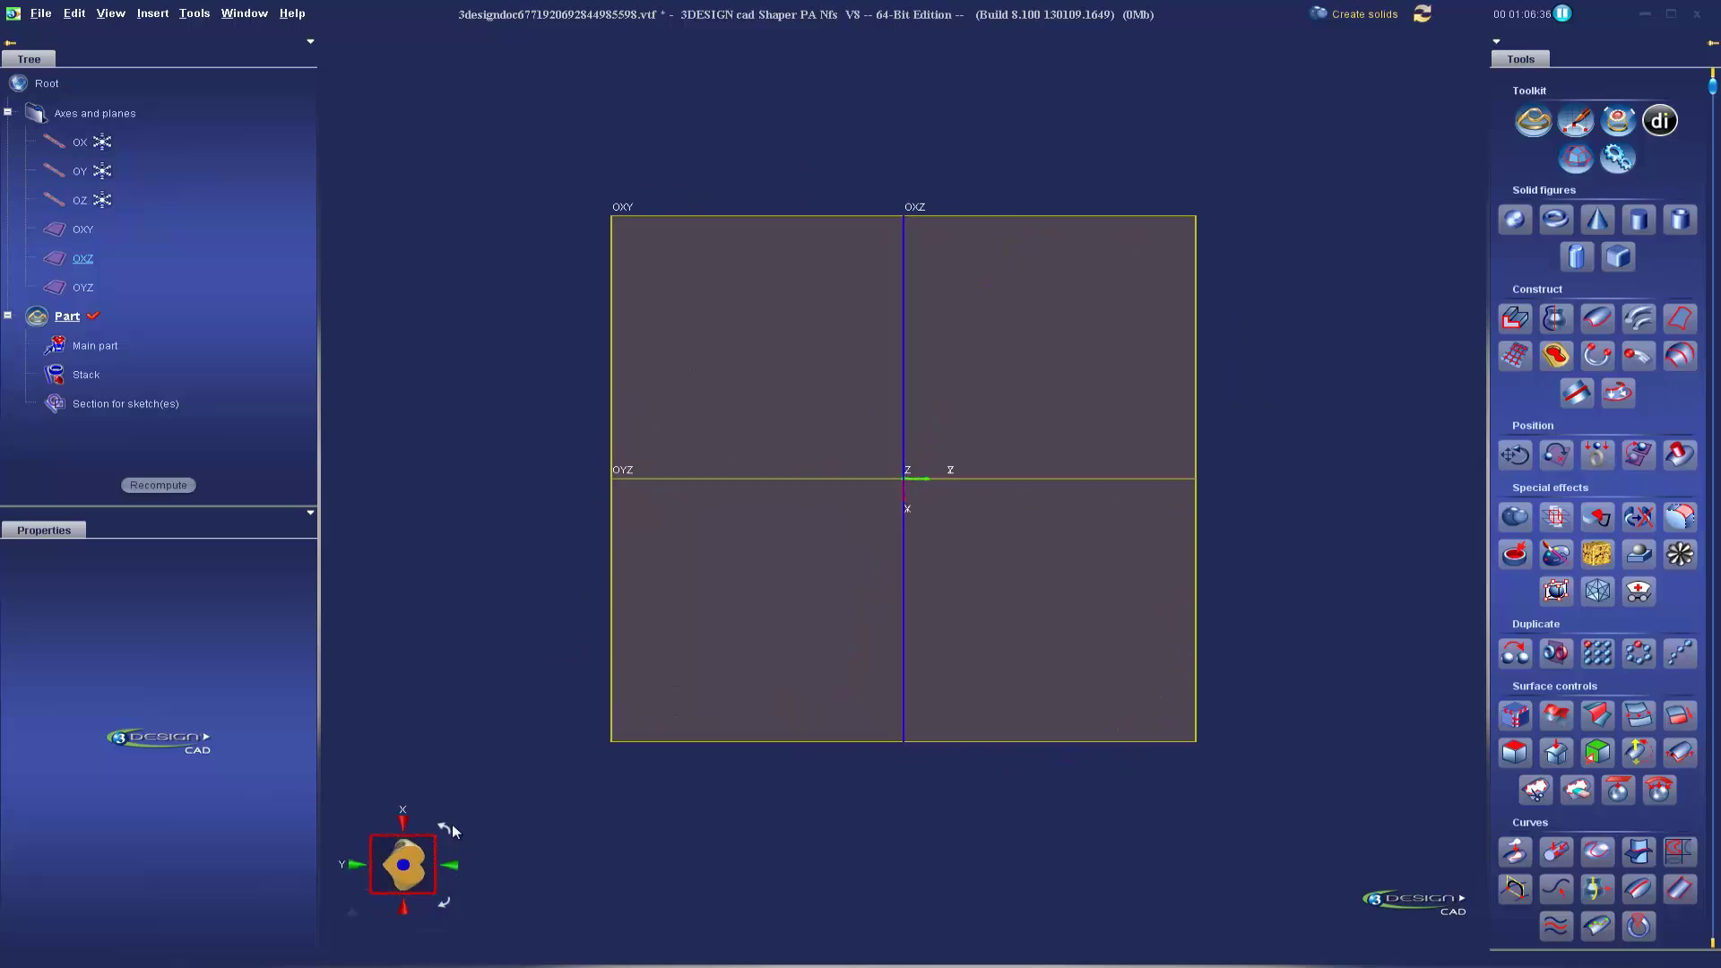
click(451, 831)
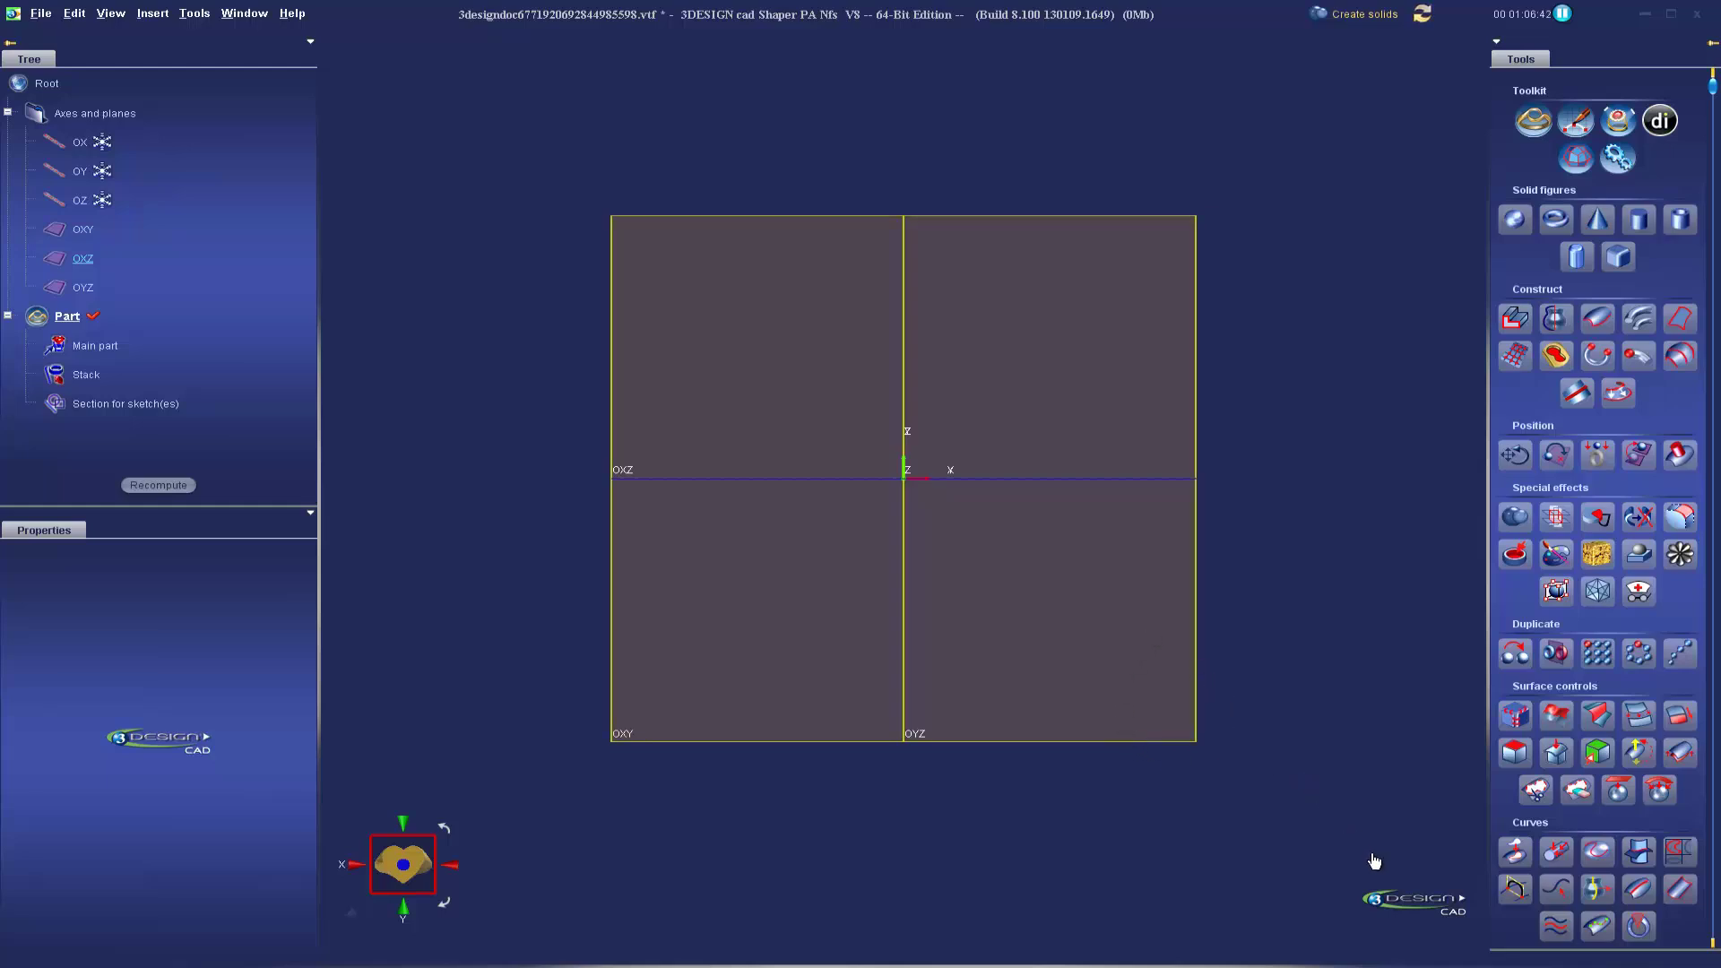
Switch to the isometric view from the radial view menu at the 3DESIGN logo
mouse_move(1401, 897)
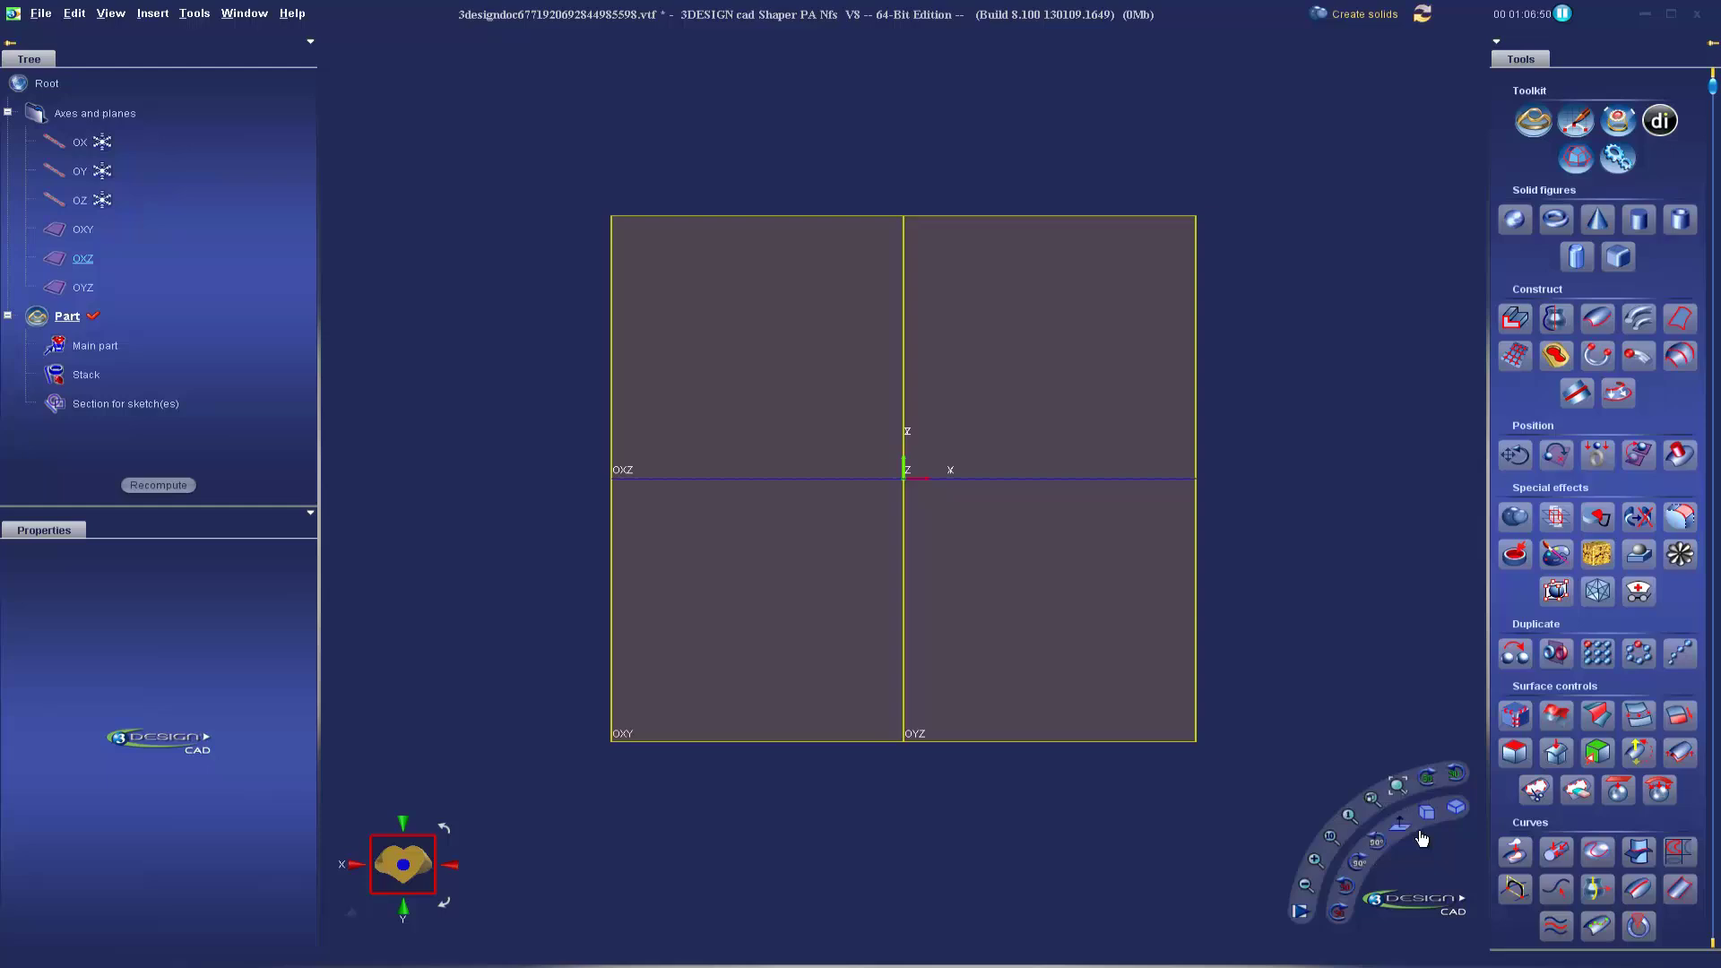
click(1456, 811)
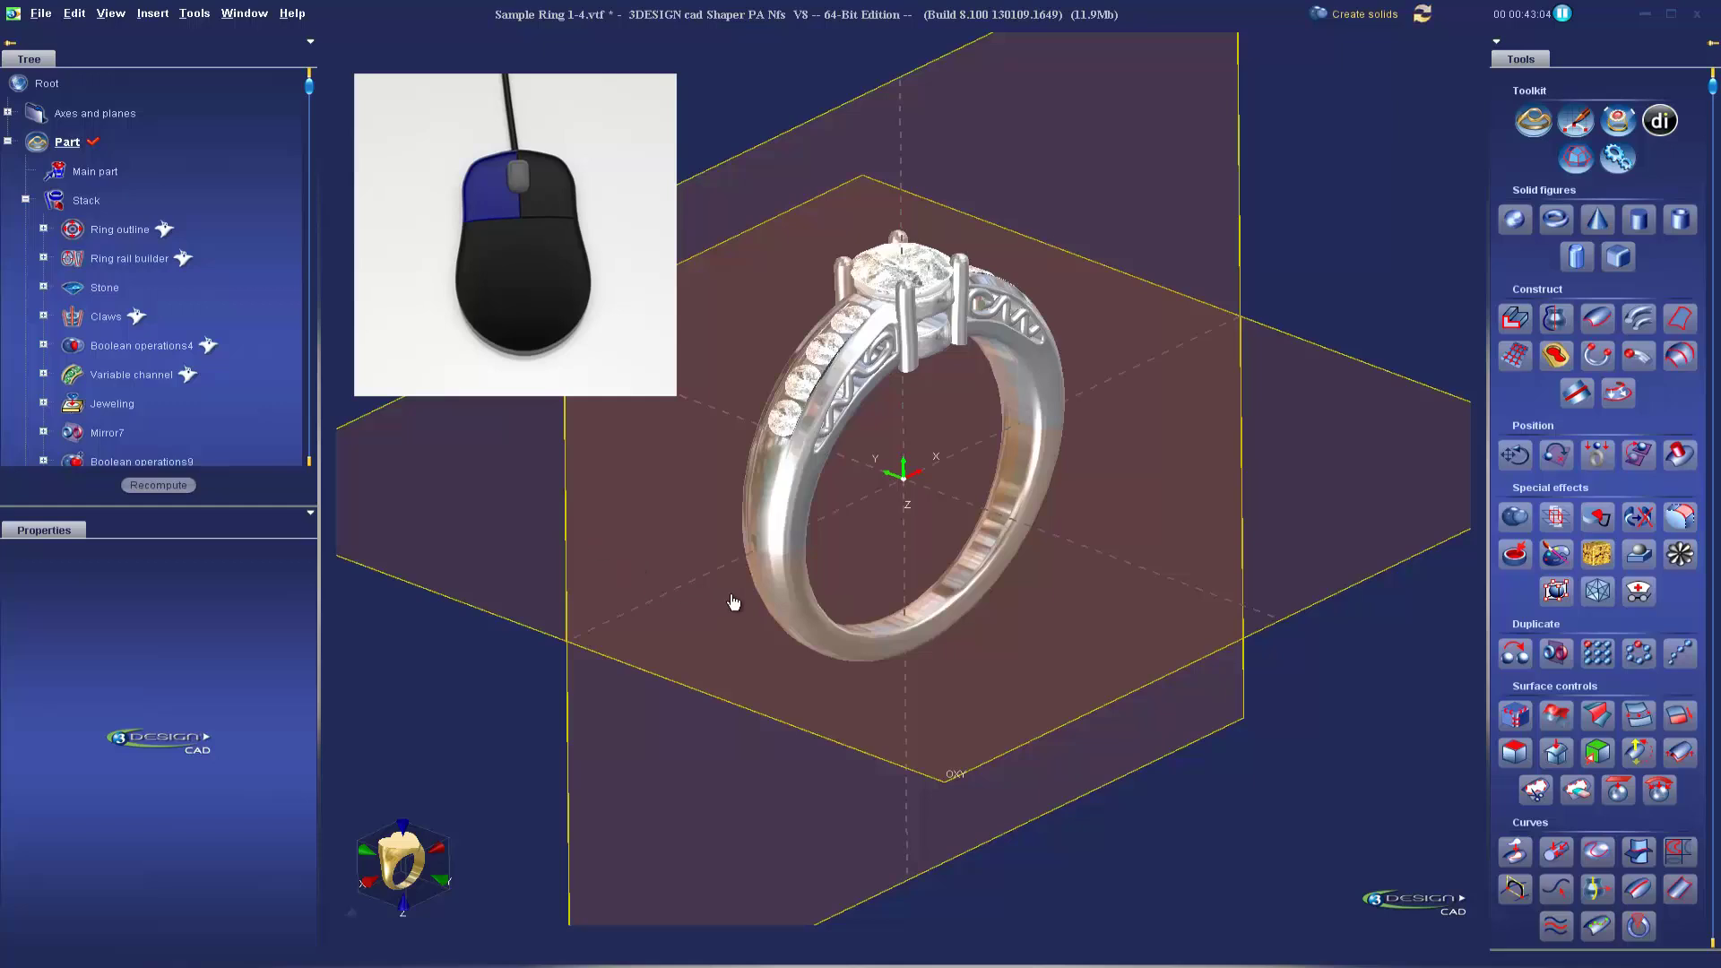
Double-click the sample ring, then close the Boolean operations9 editing properties
click(795, 500)
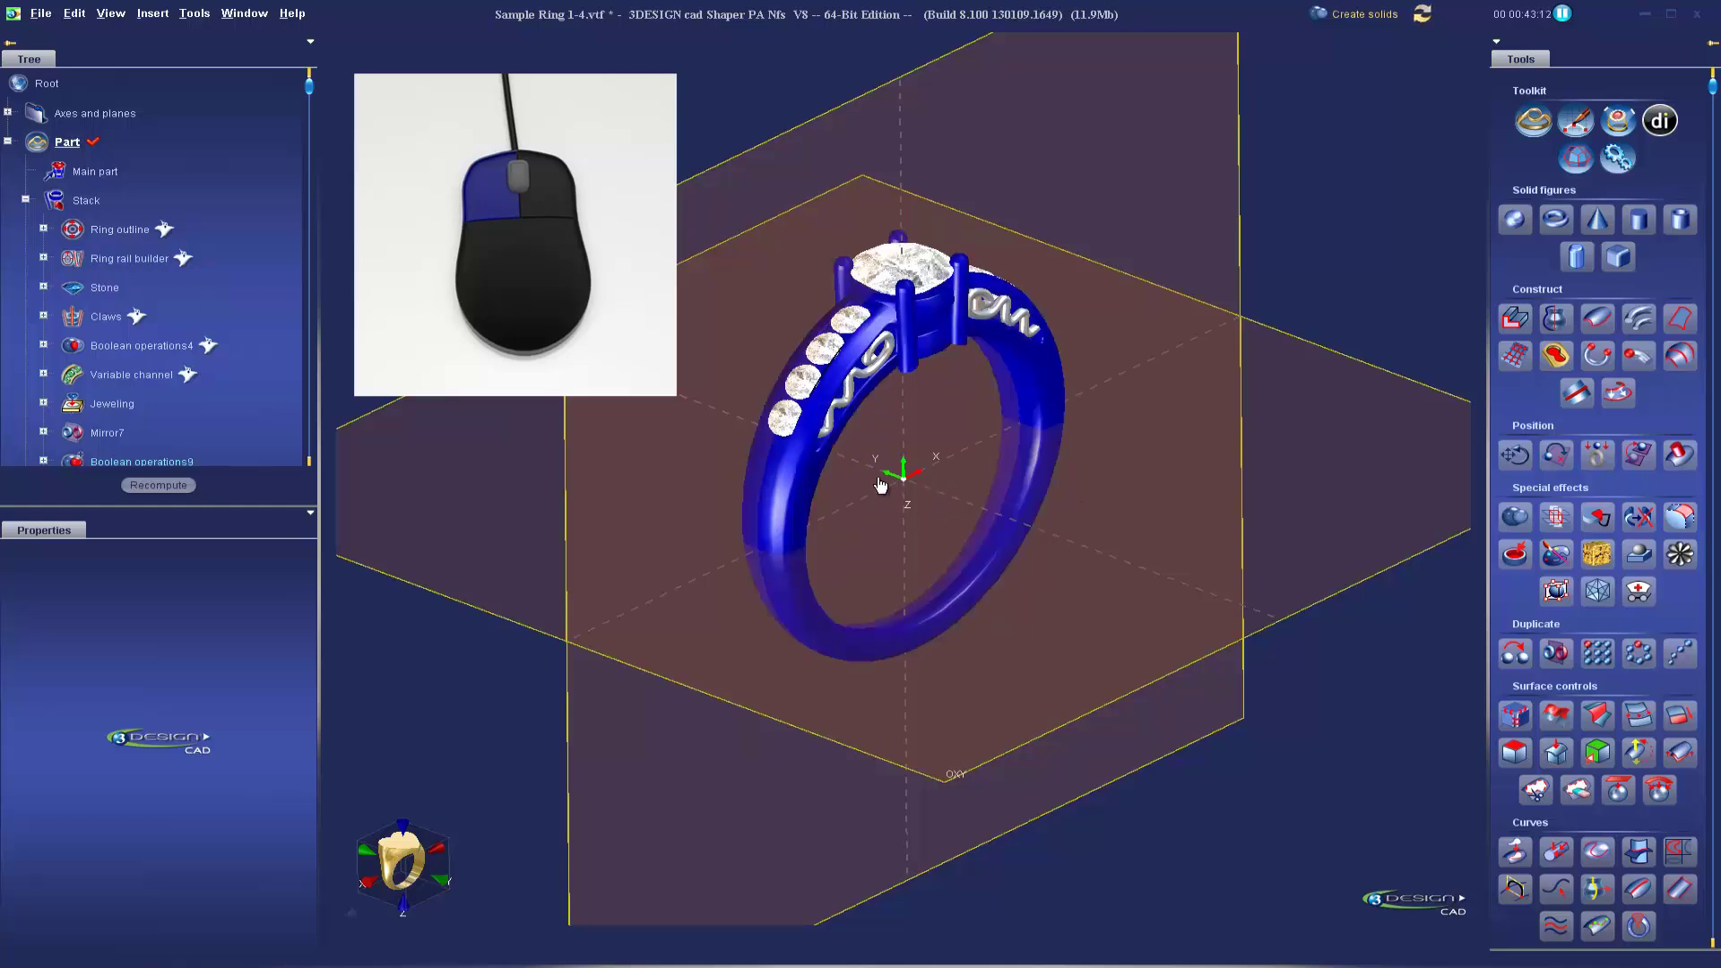
double_click(806, 492)
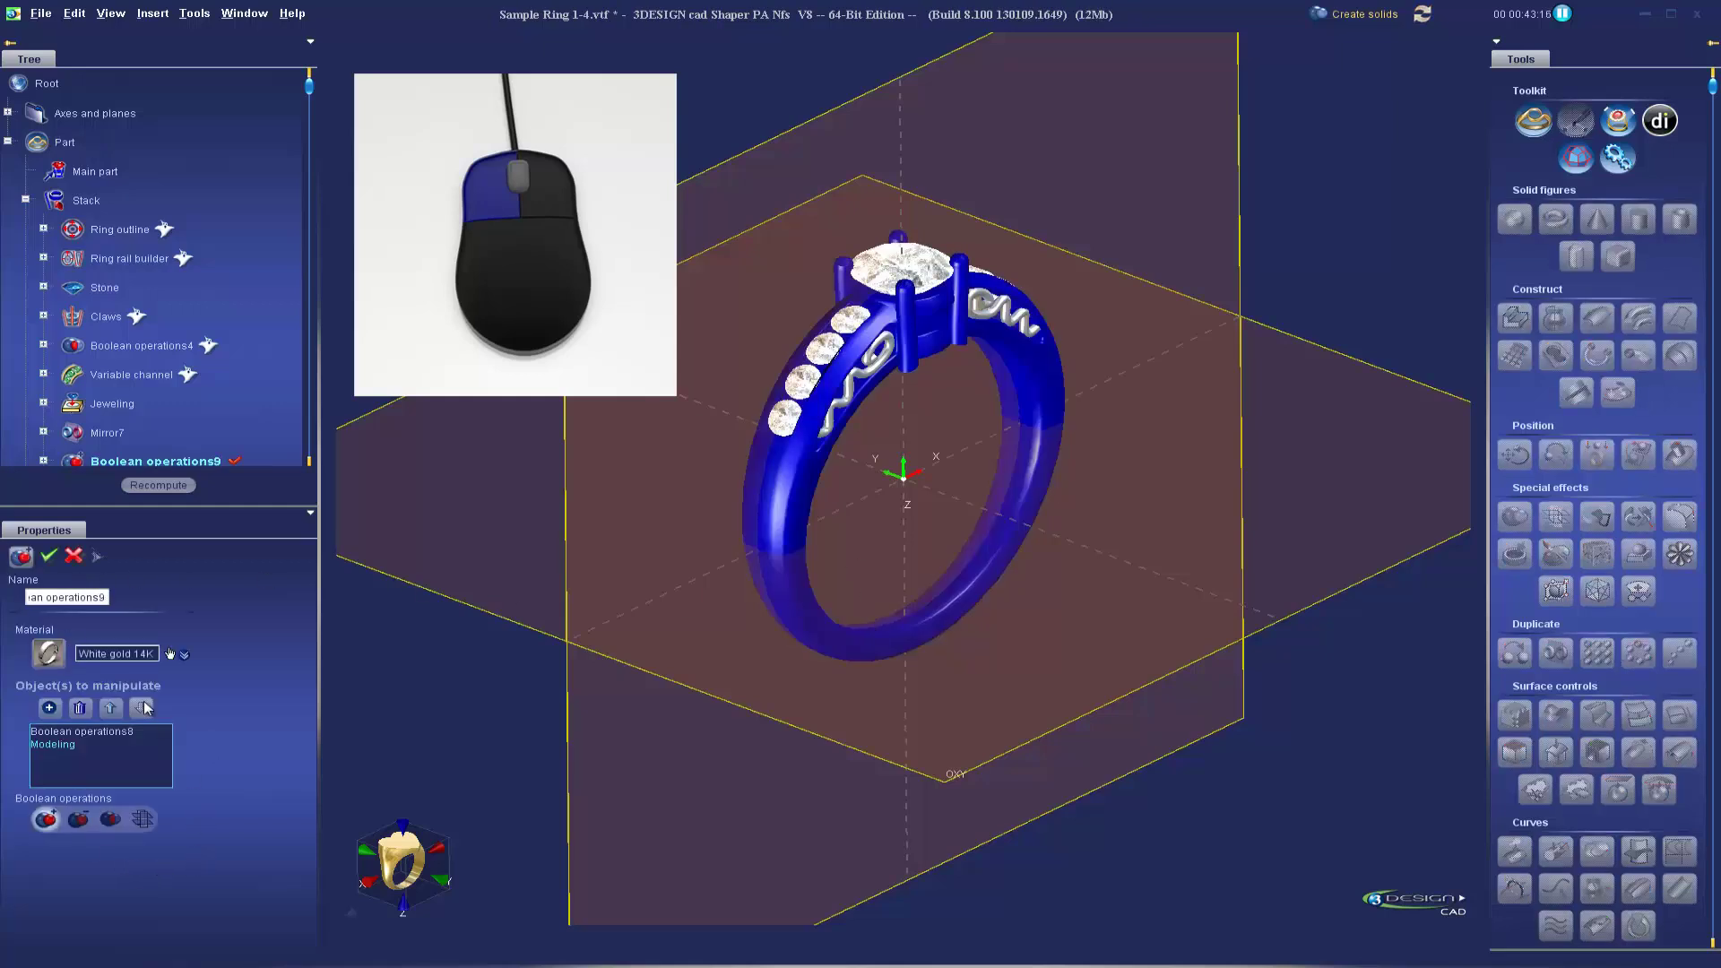
click(75, 558)
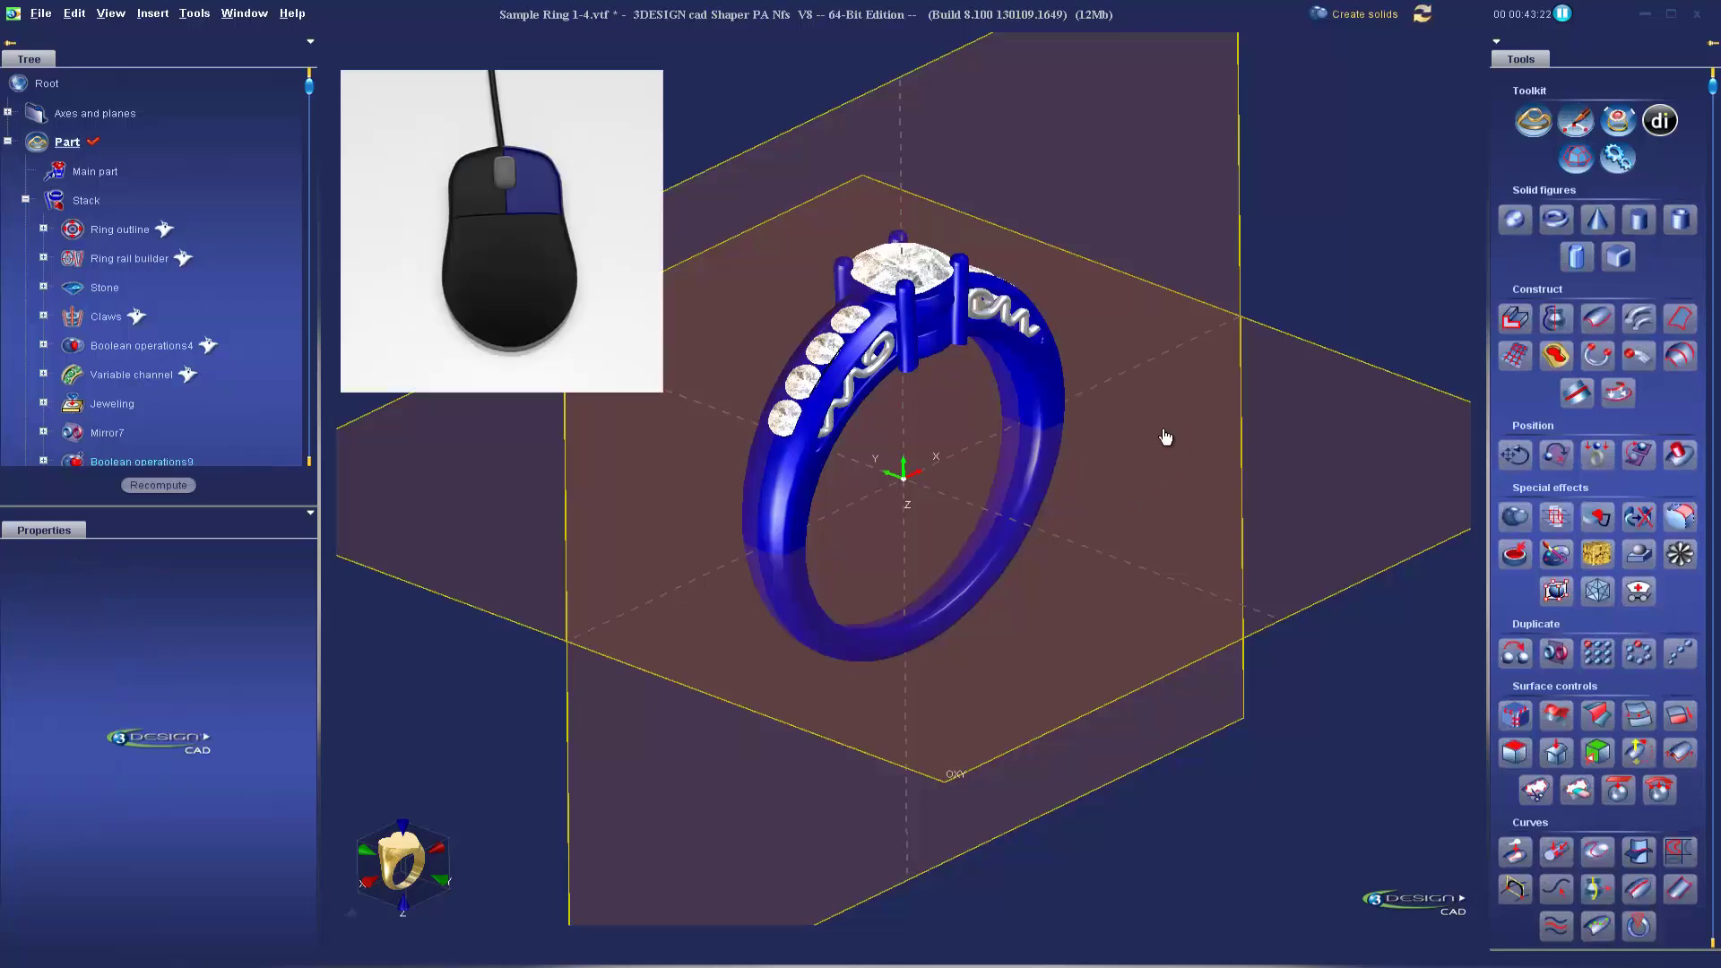
right_click(1091, 182)
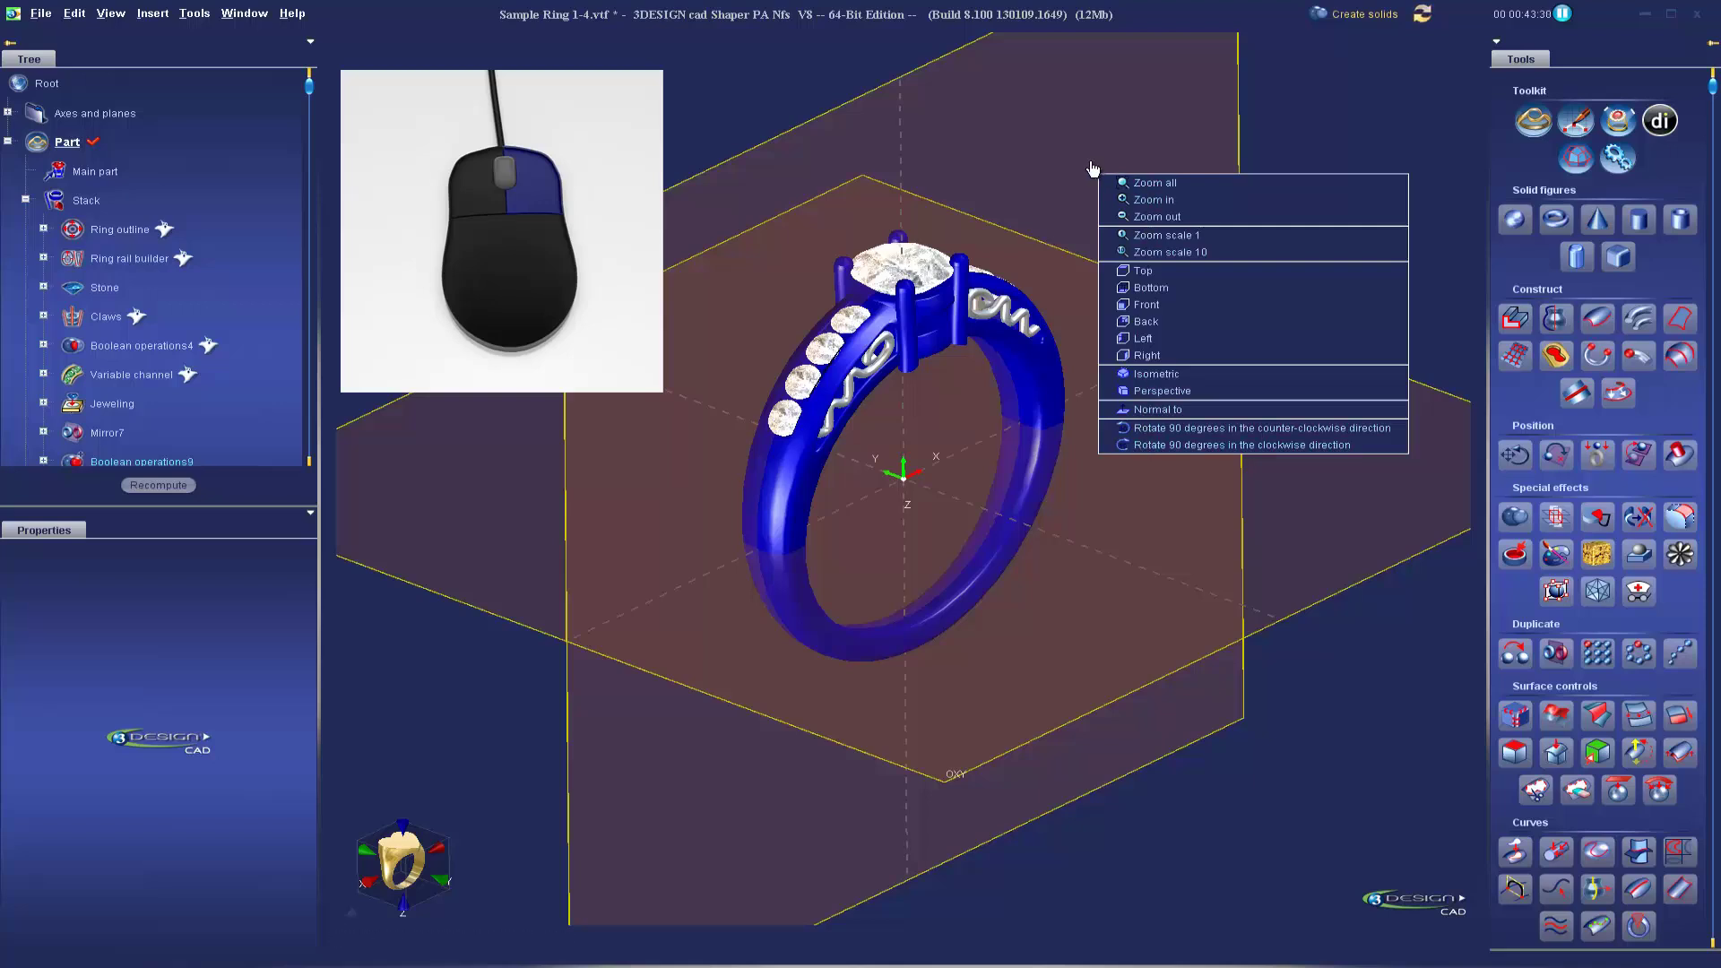
right_click(795, 468)
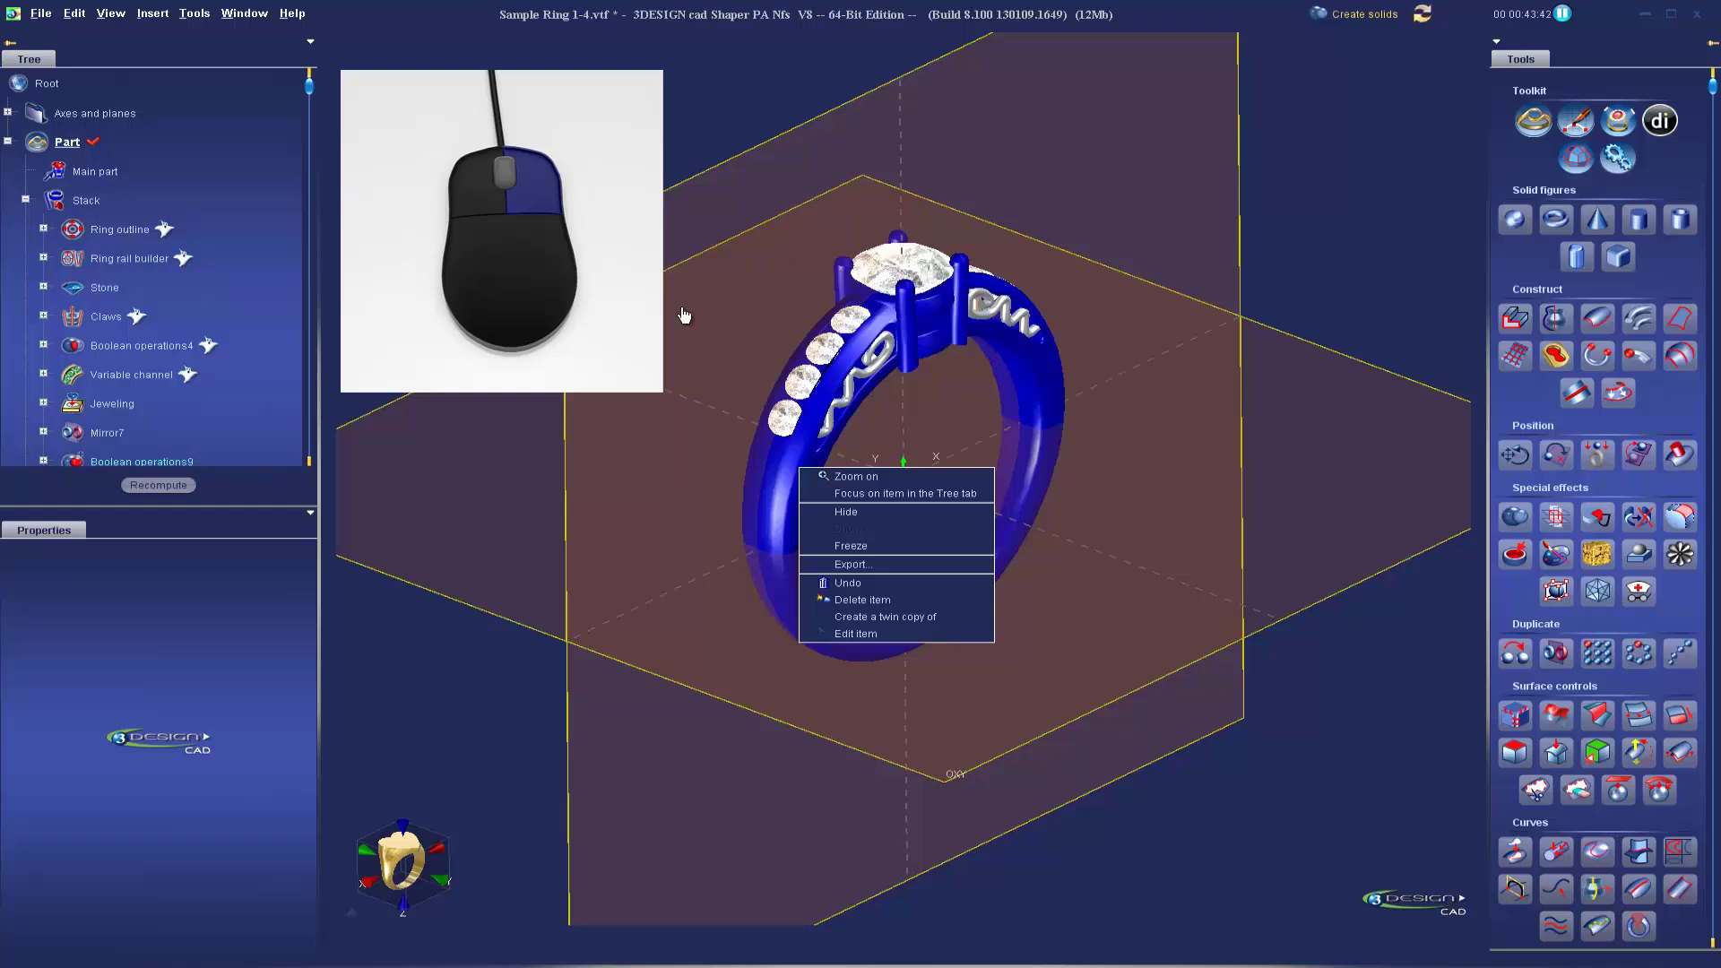
key(Escape)
Orbit the ring round to a front-on view looking through its band
right_drag(672, 287, 920, 496)
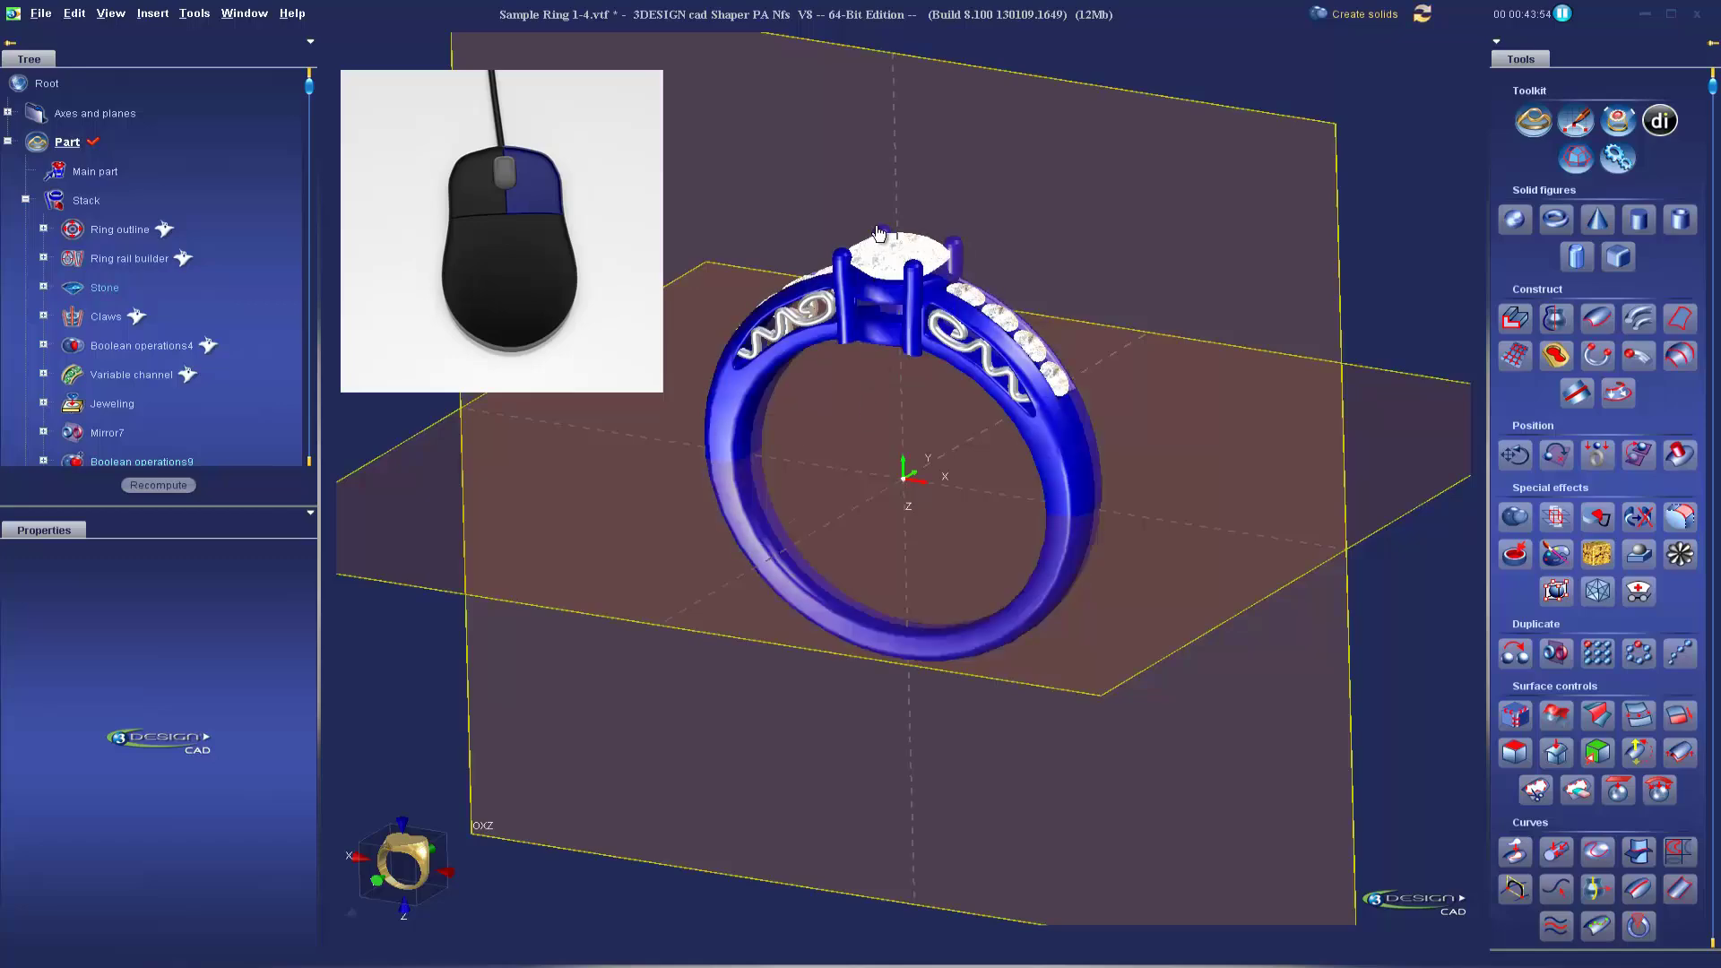
right_drag(874, 262, 1586, 728)
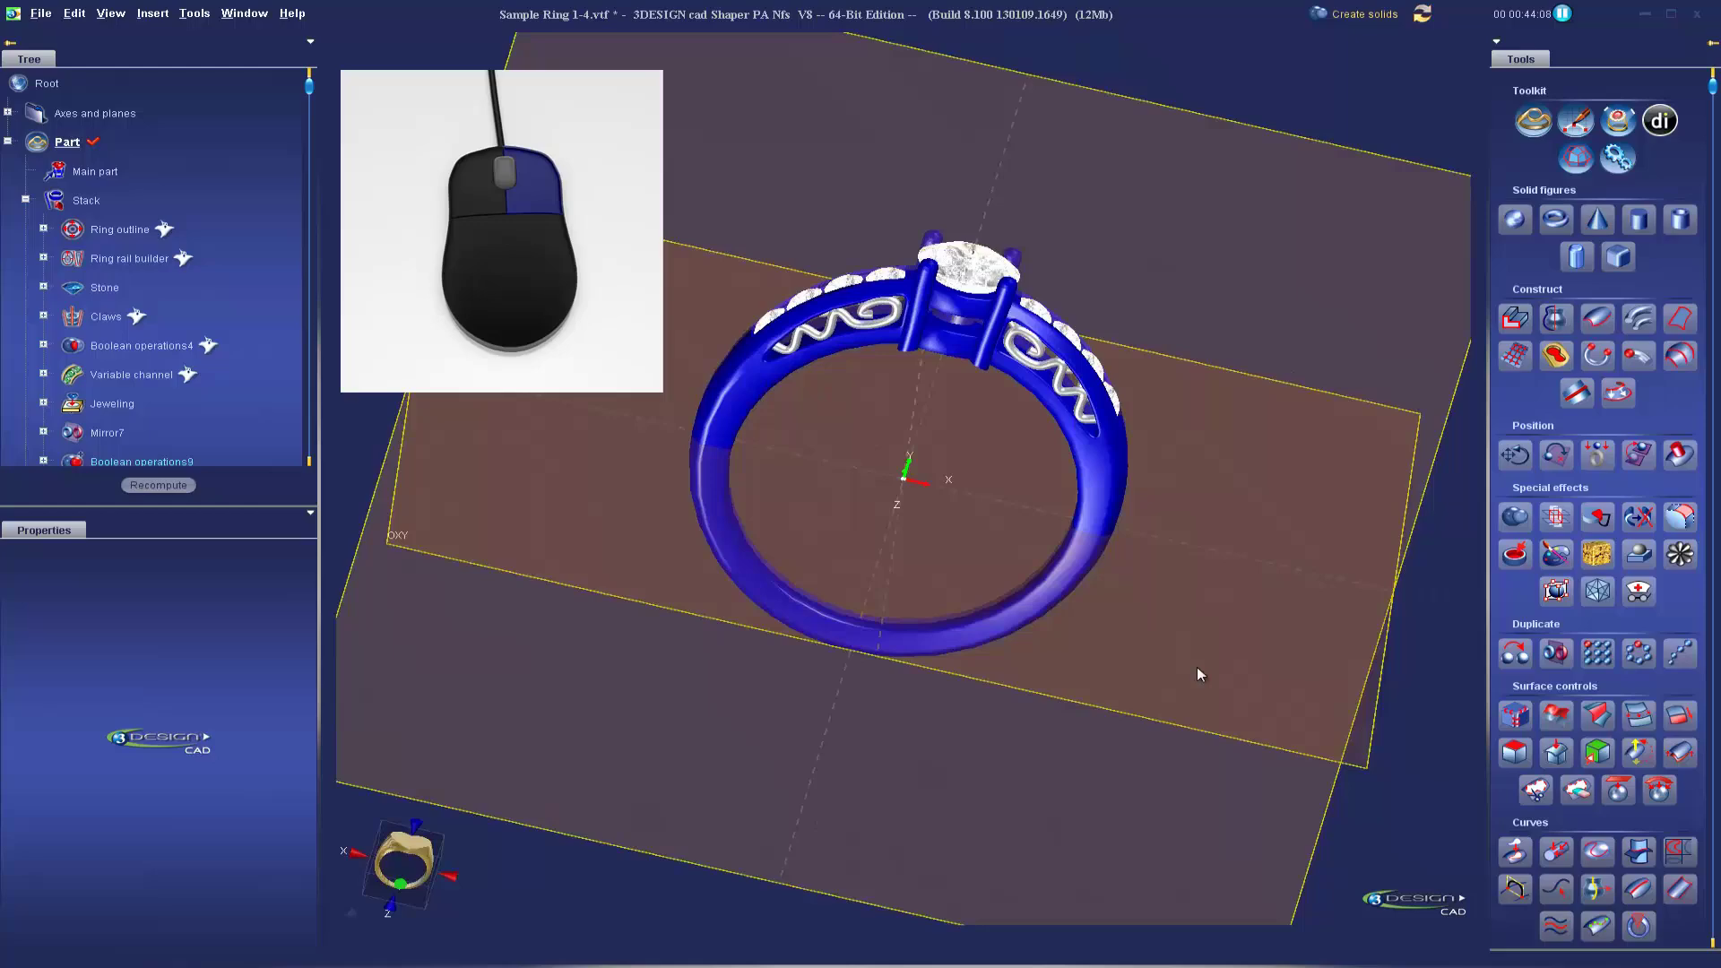
right_drag(1199, 674, 787, 423)
click(1108, 627)
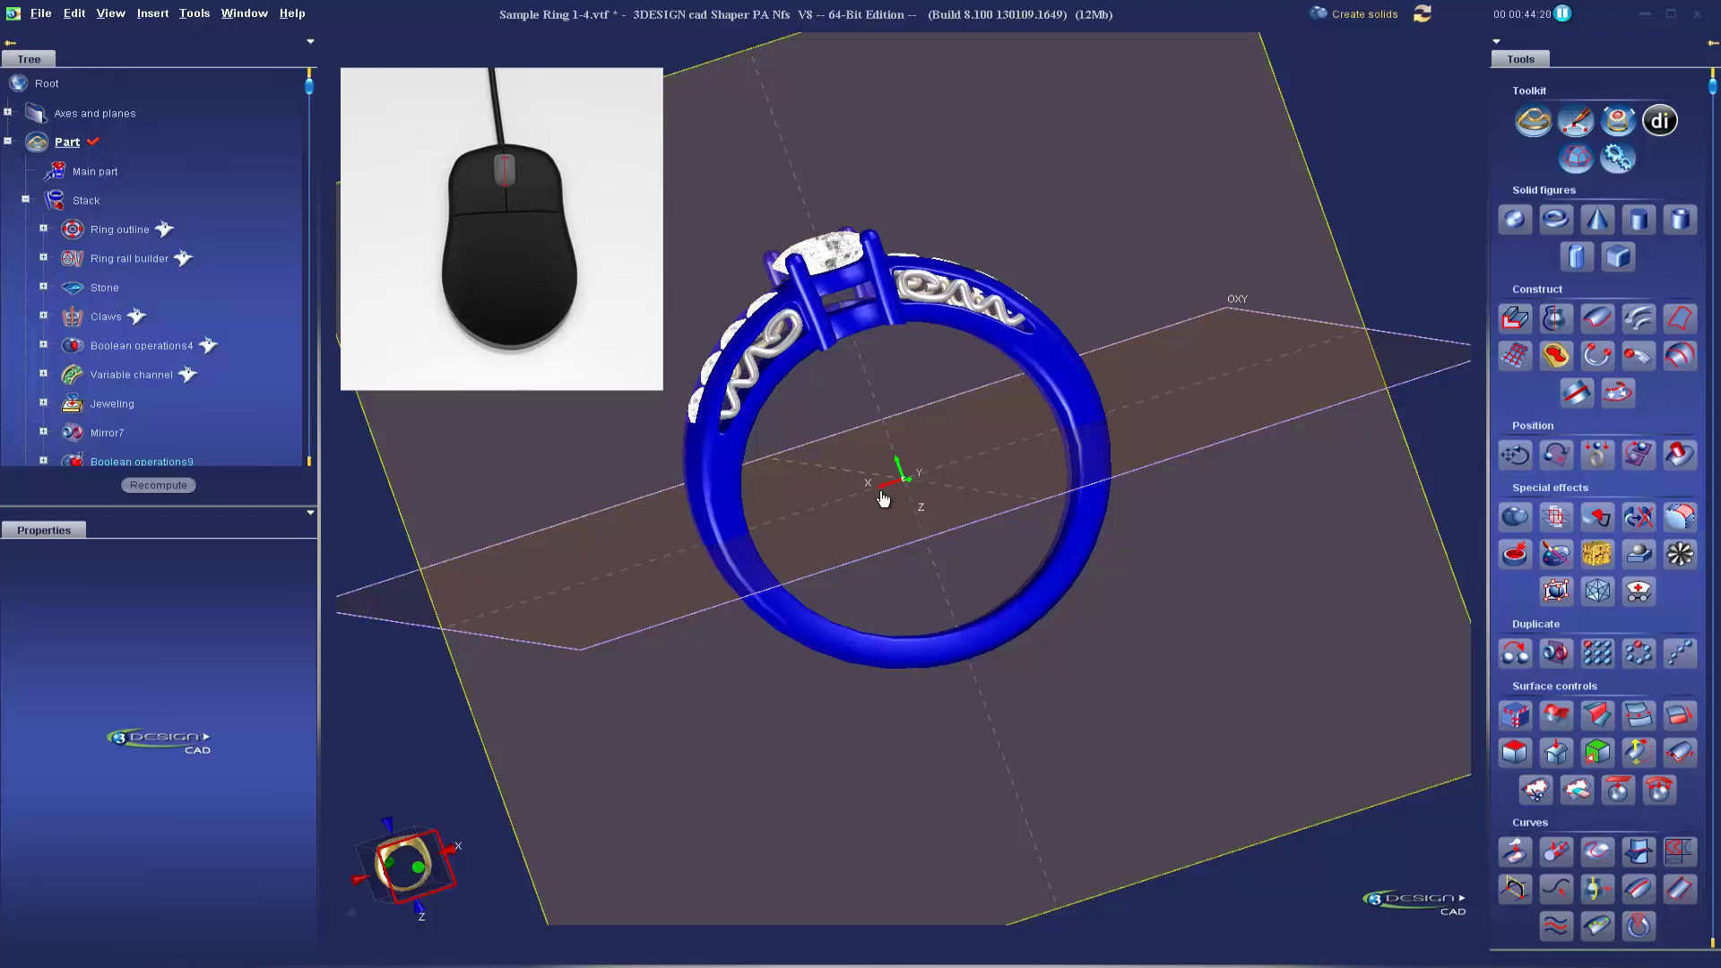
Zoom out and back in, then snap the ring to the standard isometric view
scroll(883, 496, down, 5)
scroll(883, 498, up, 2)
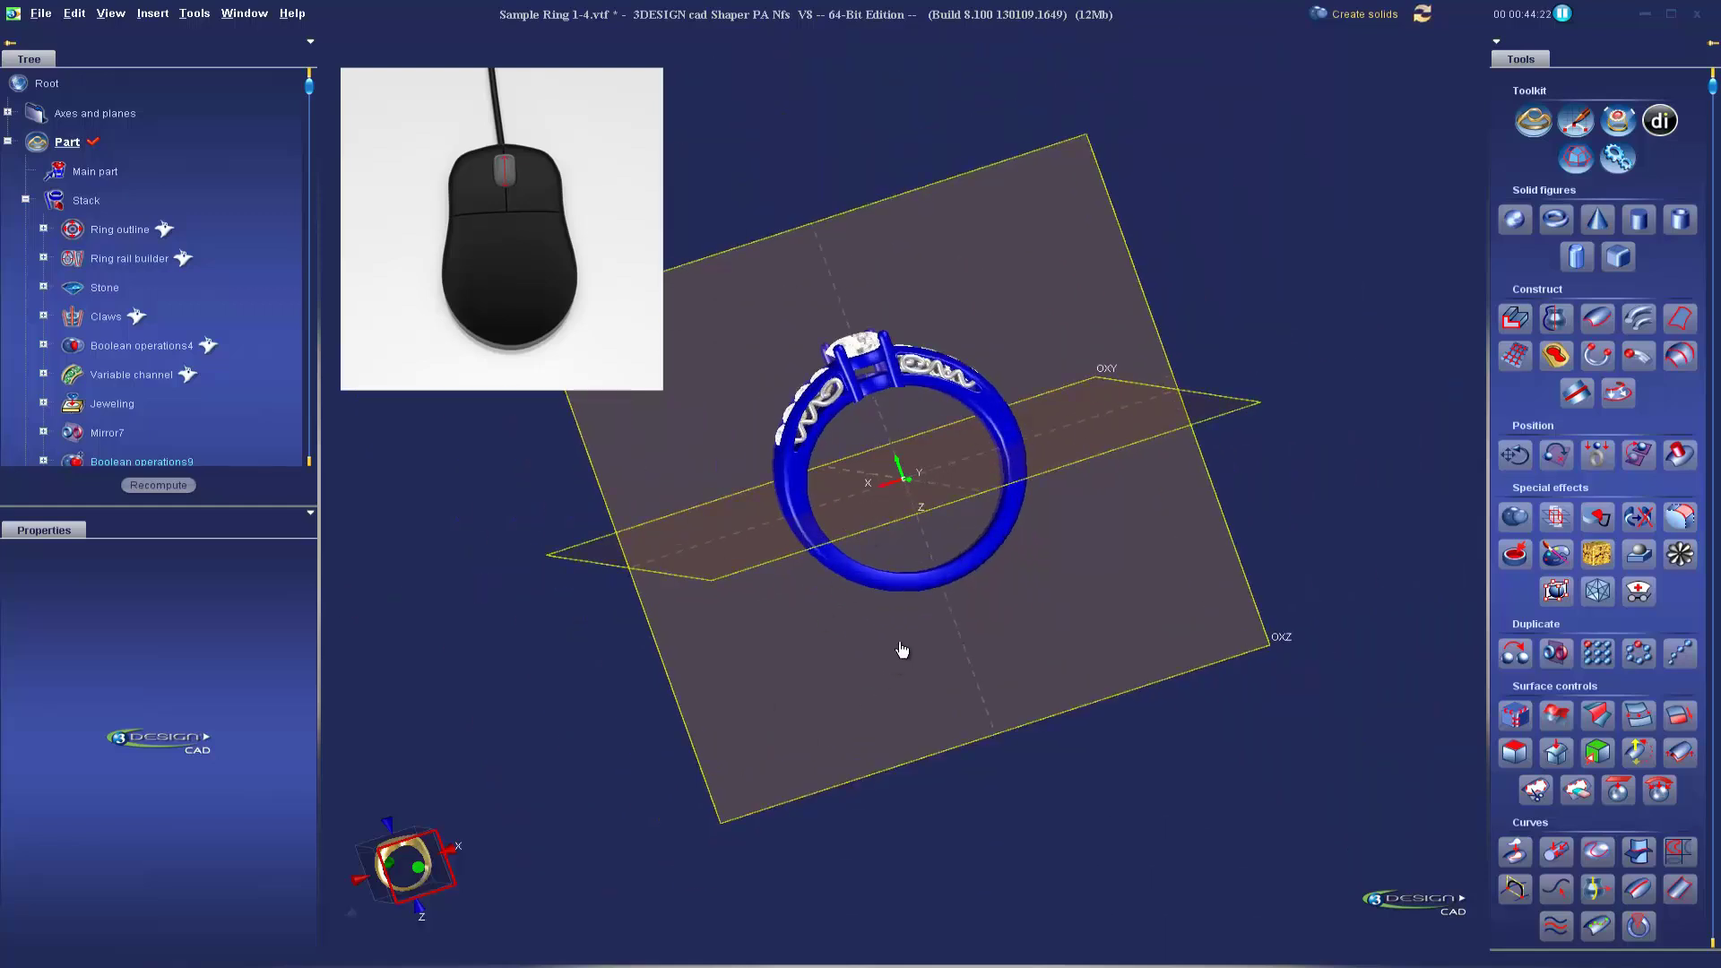
mouse_move(1468, 851)
click(1456, 807)
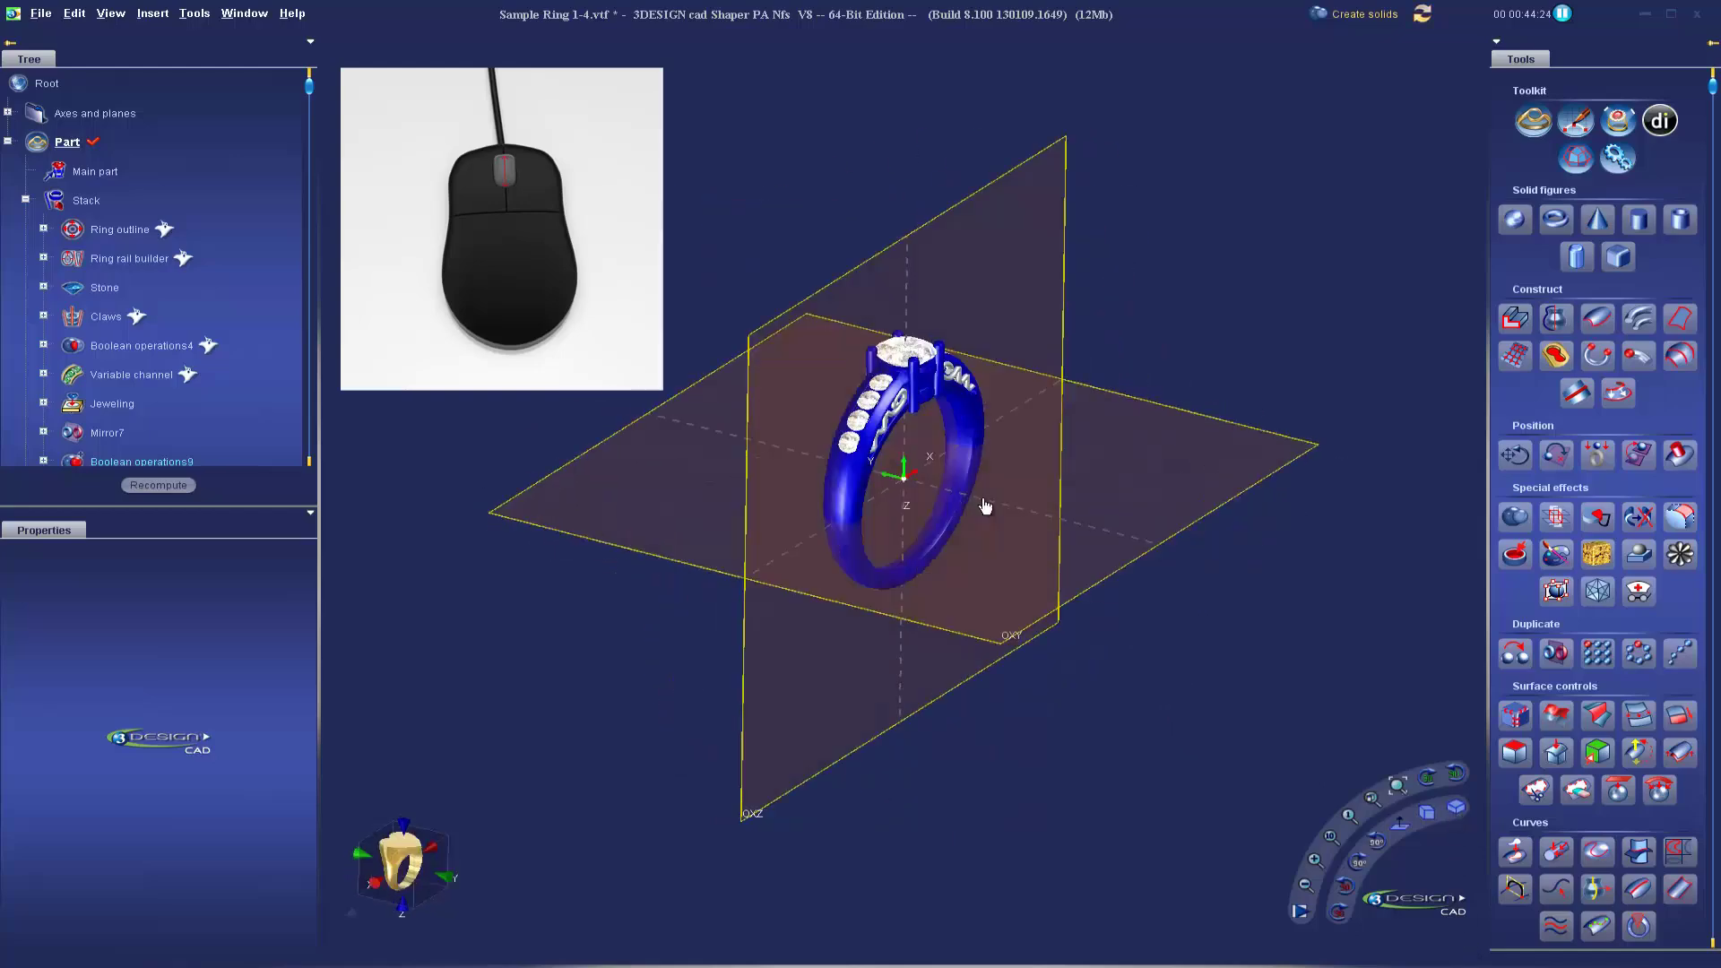
Zoom in and out repeatedly to frame the whole ring within its construction planes
scroll(985, 506, up, 8)
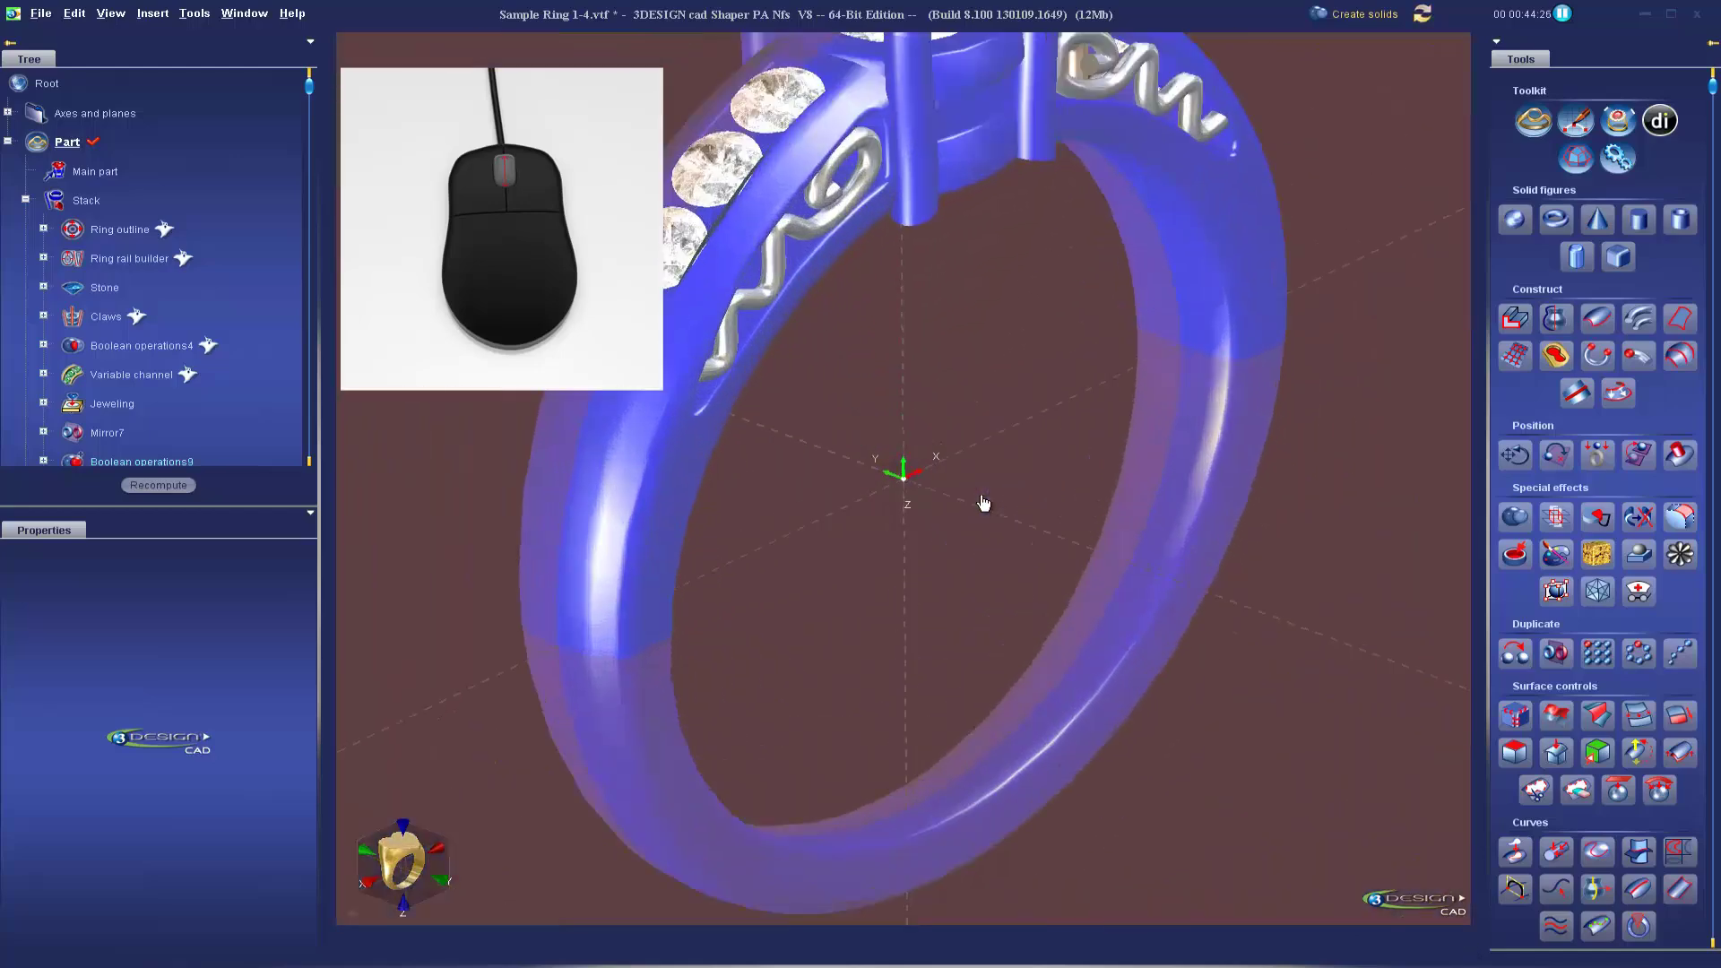
scroll(983, 504, down, 6)
scroll(983, 503, up, 6)
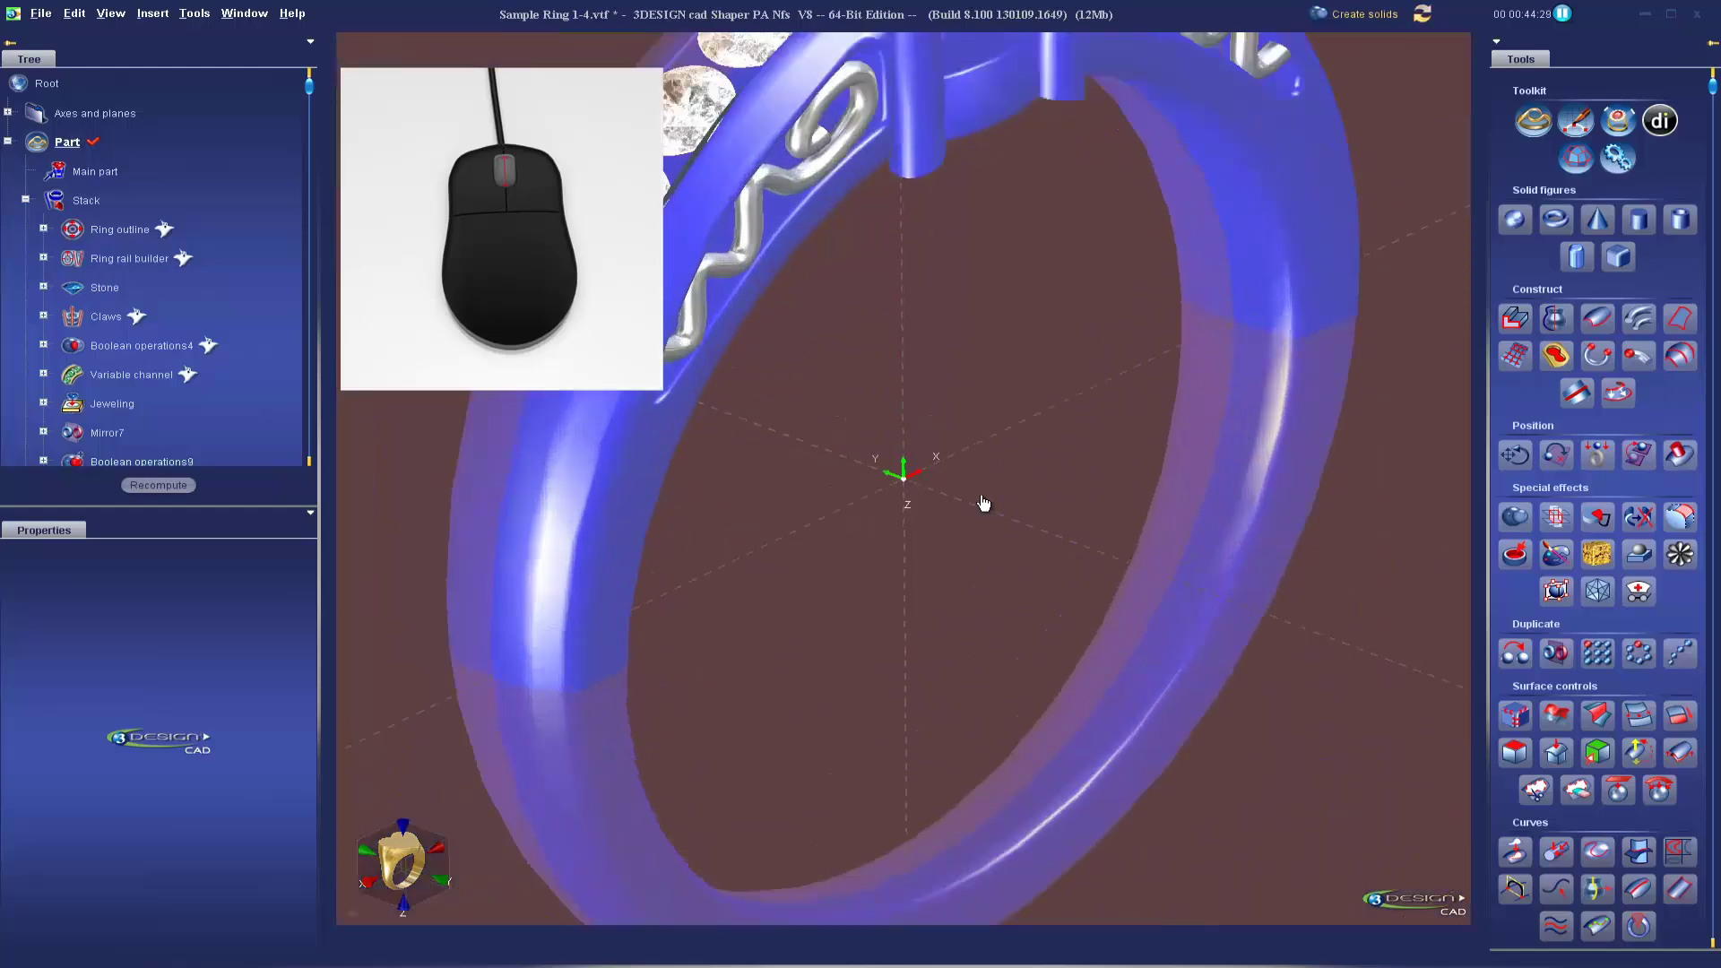
scroll(983, 504, down, 4)
scroll(983, 504, up, 3)
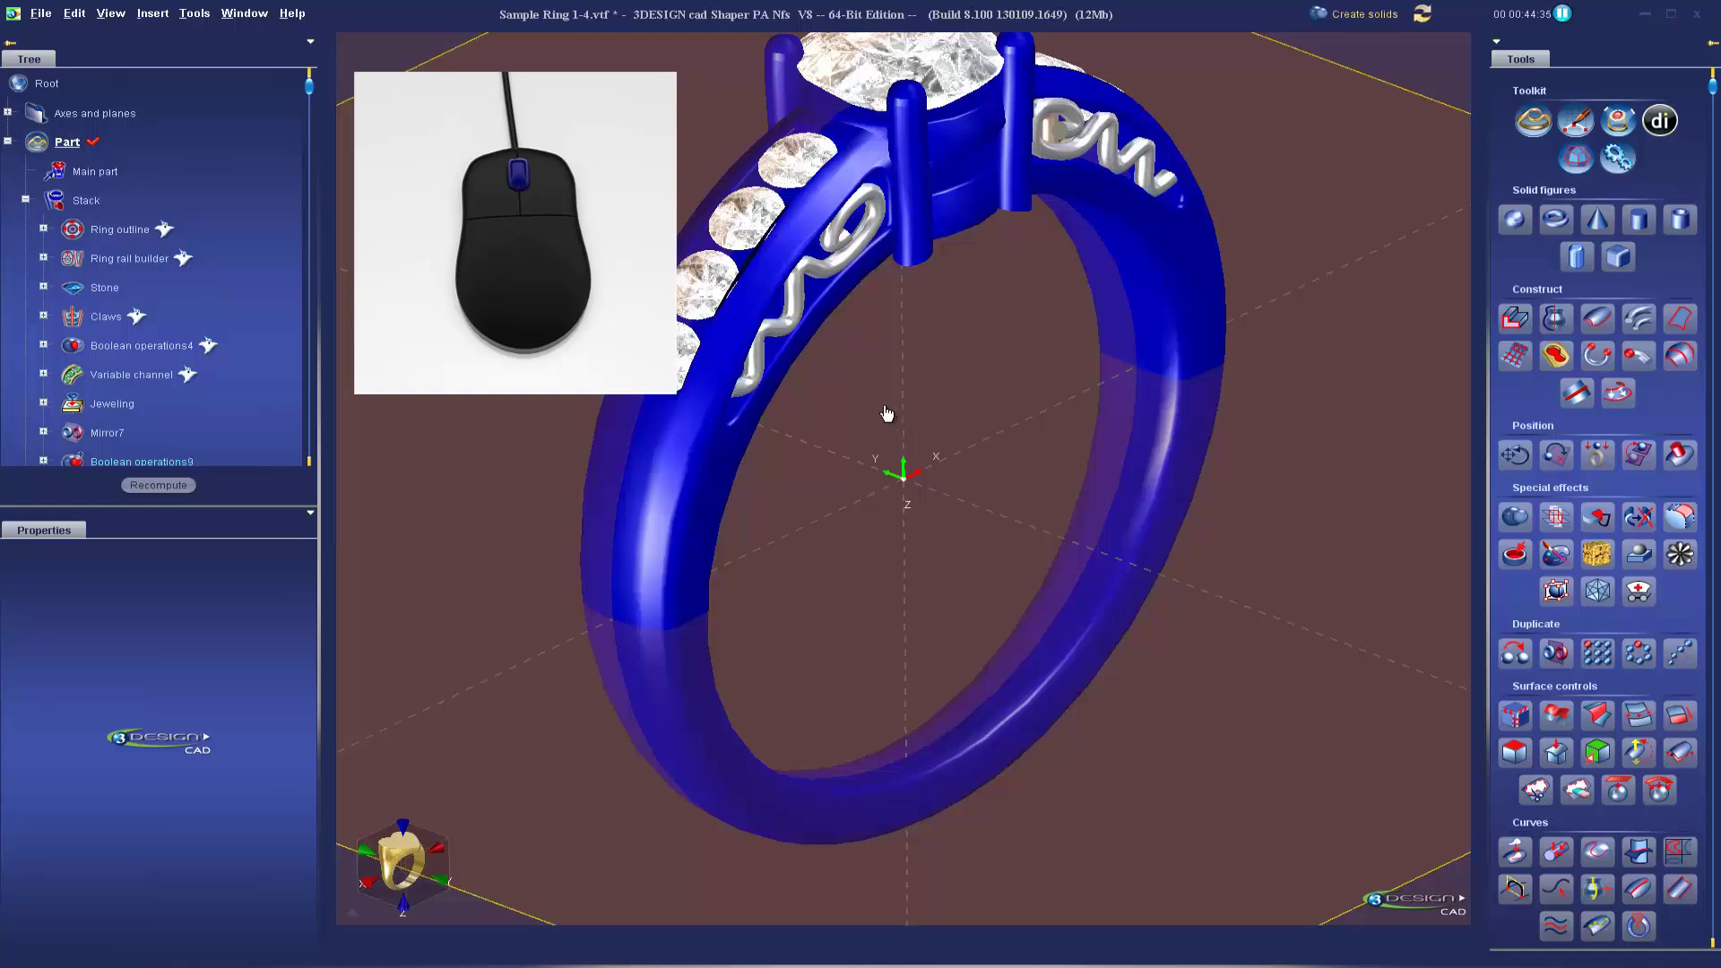
scroll(886, 412, down, 2)
scroll(884, 410, up, 3)
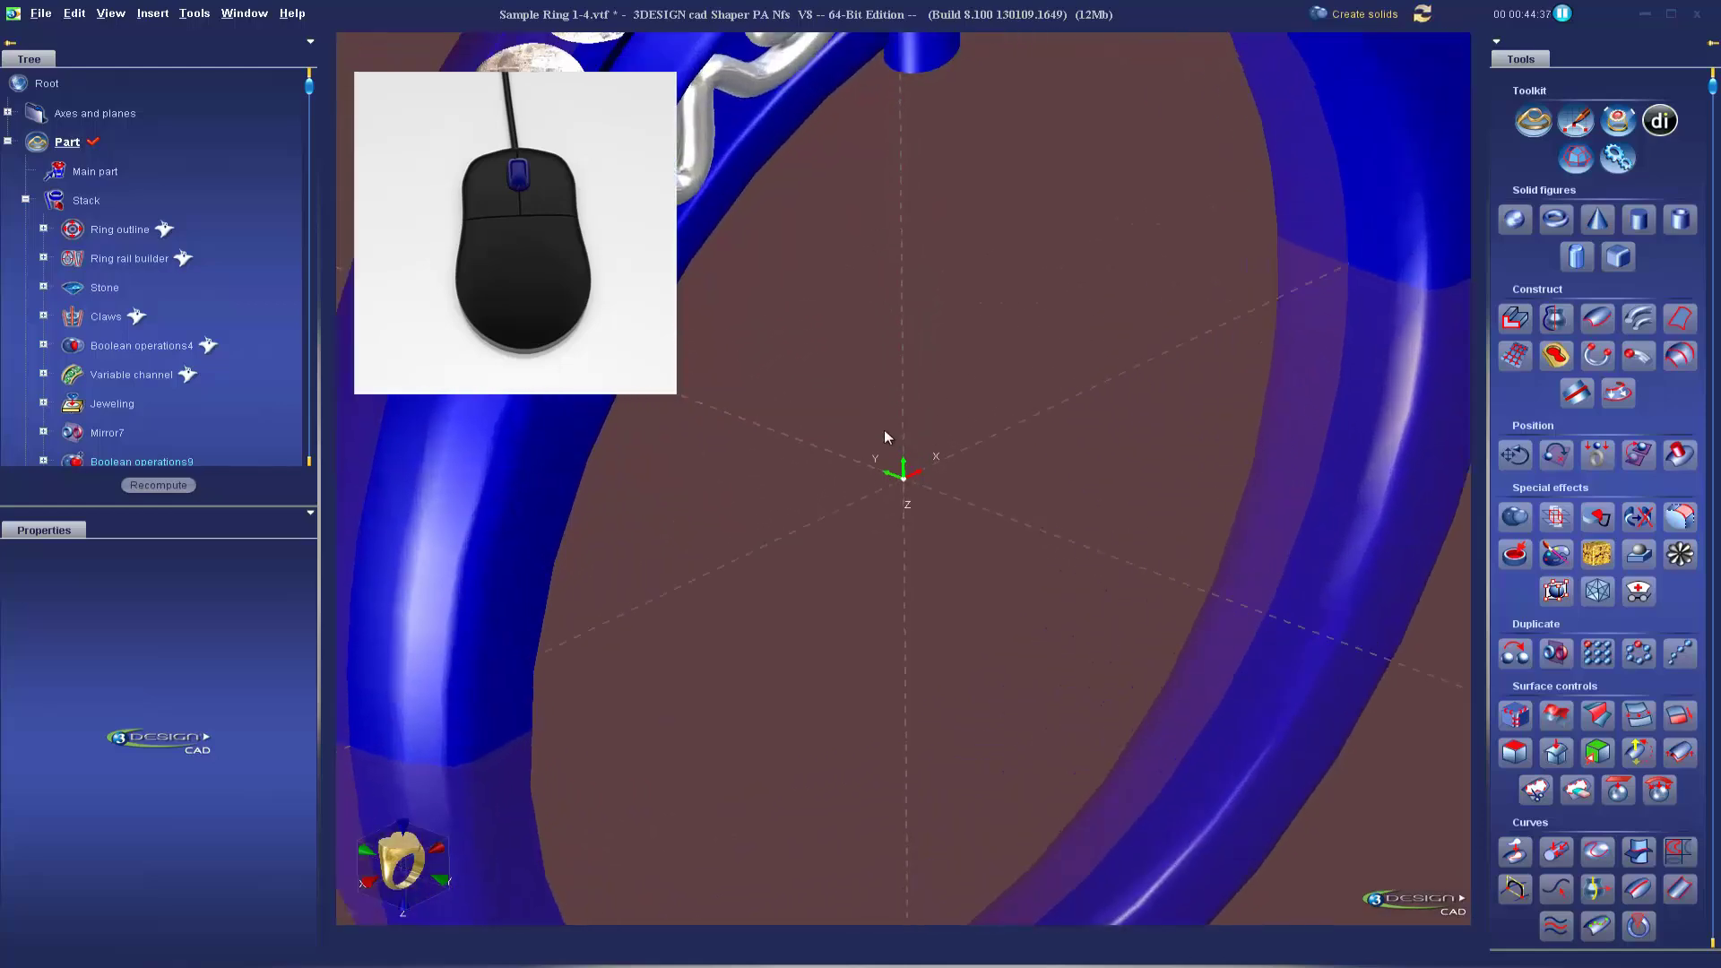
scroll(884, 412, down, 5)
scroll(883, 395, down, 2)
scroll(883, 404, up, 6)
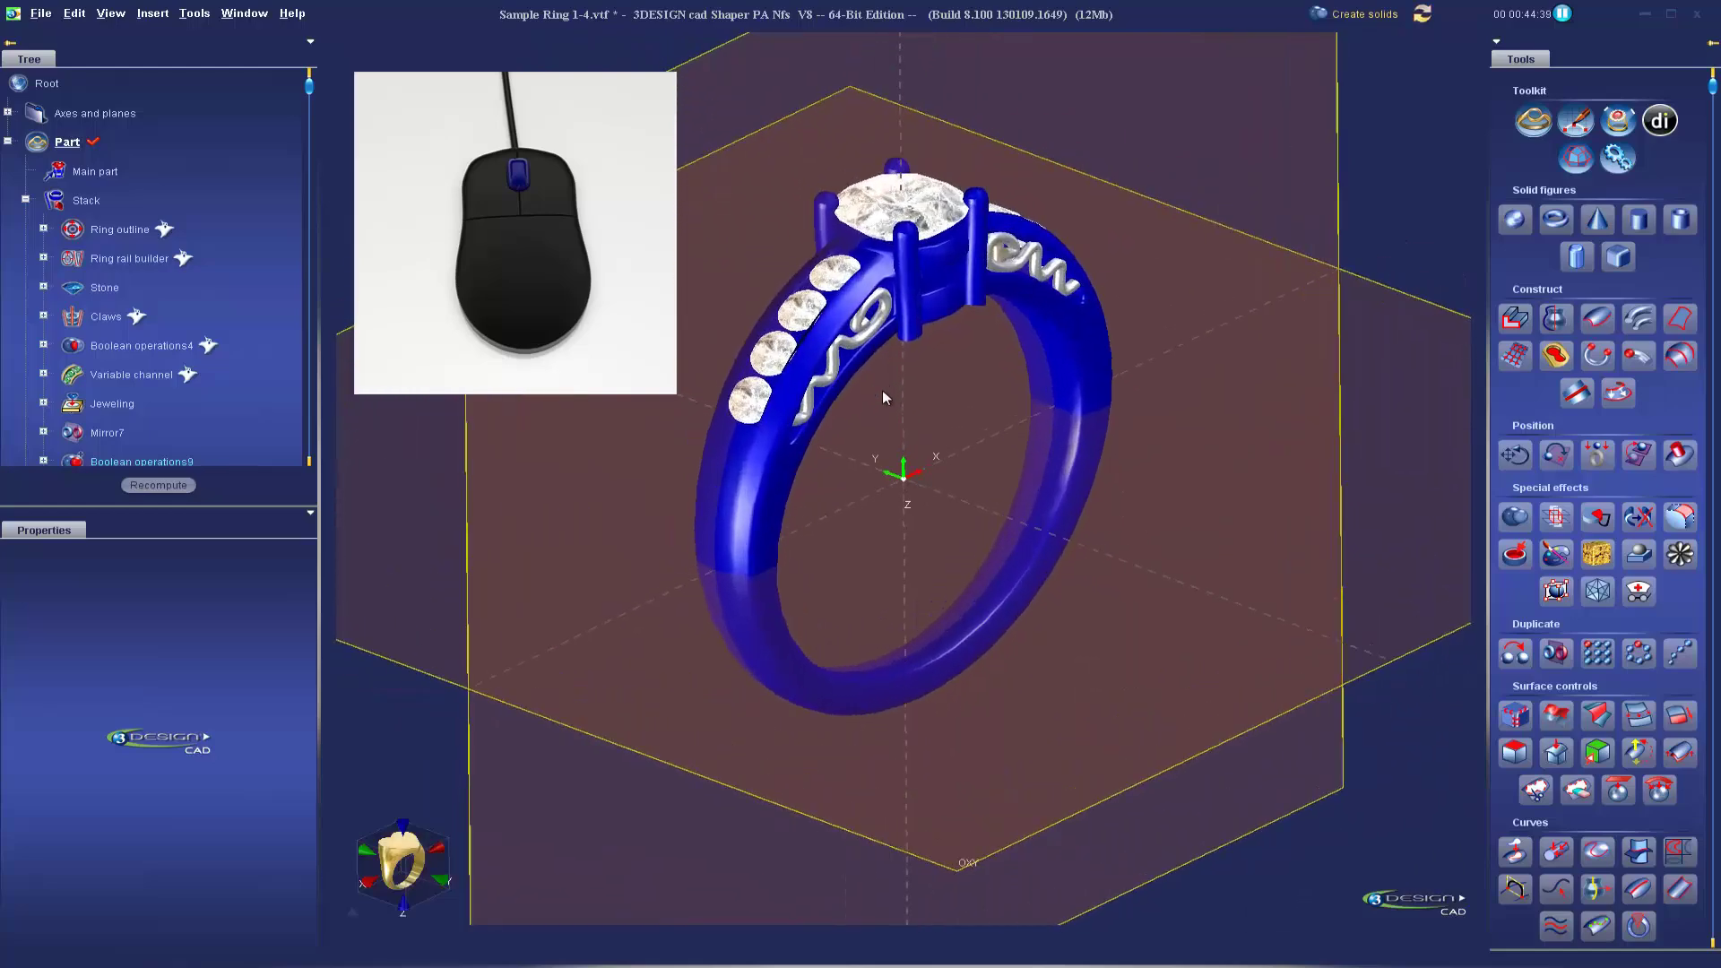
scroll(884, 413, up, 3)
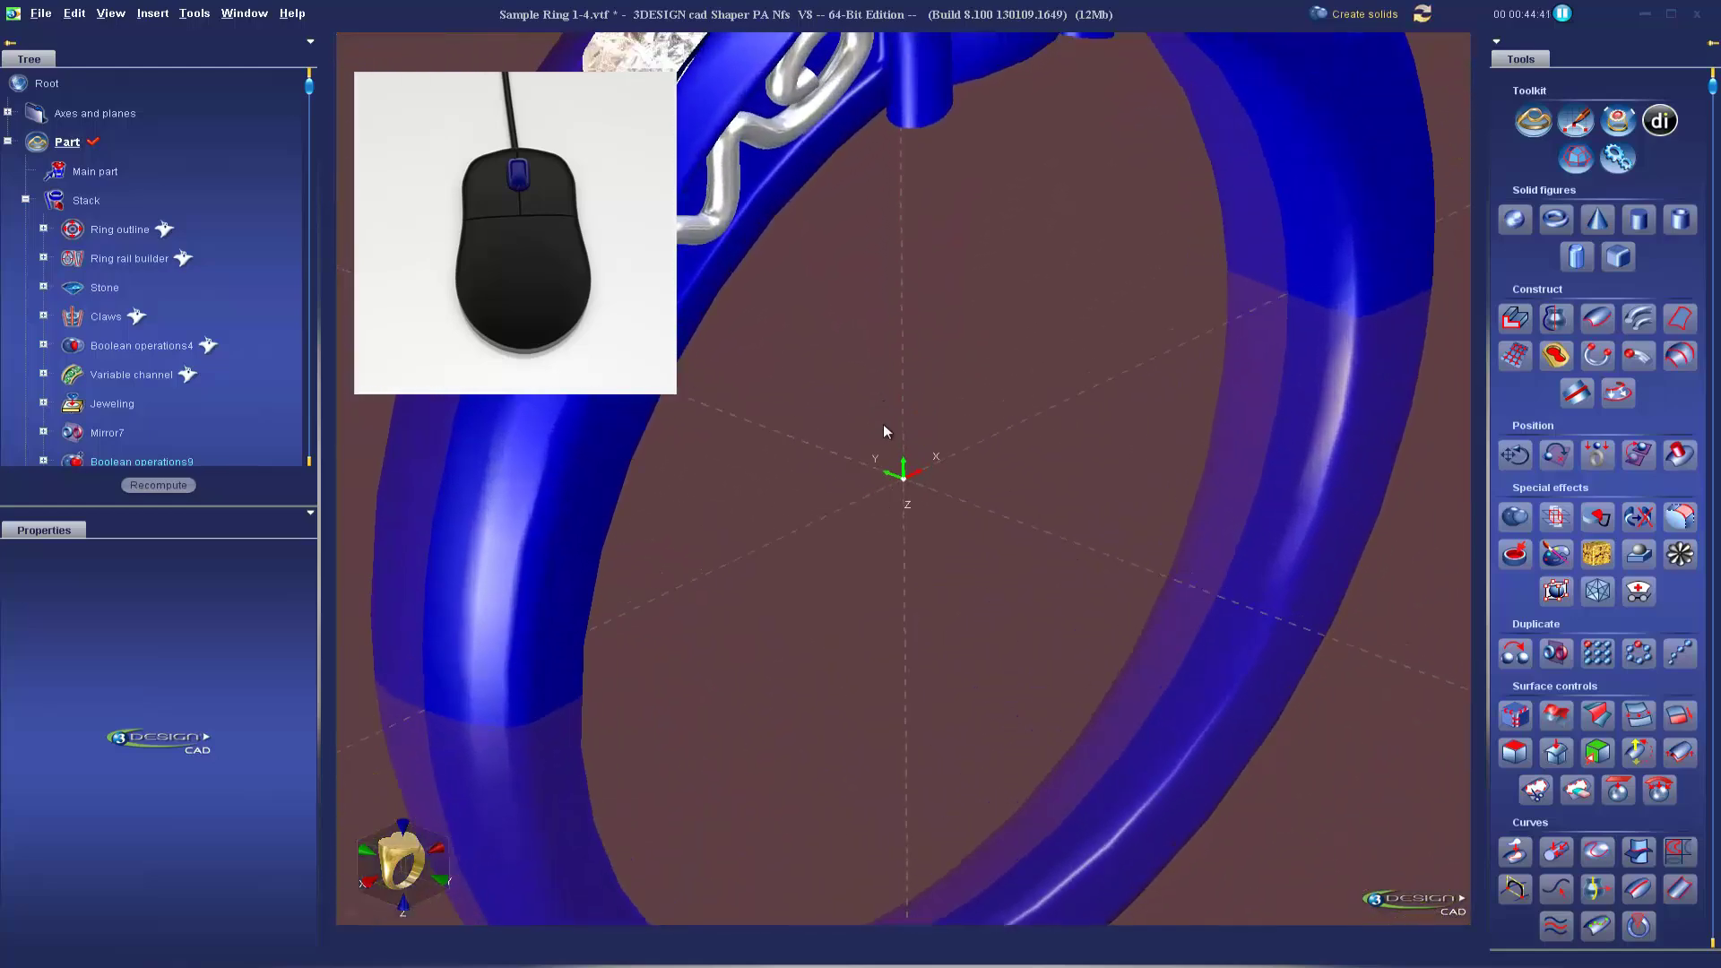
scroll(883, 413, down, 6)
scroll(882, 383, down, 3)
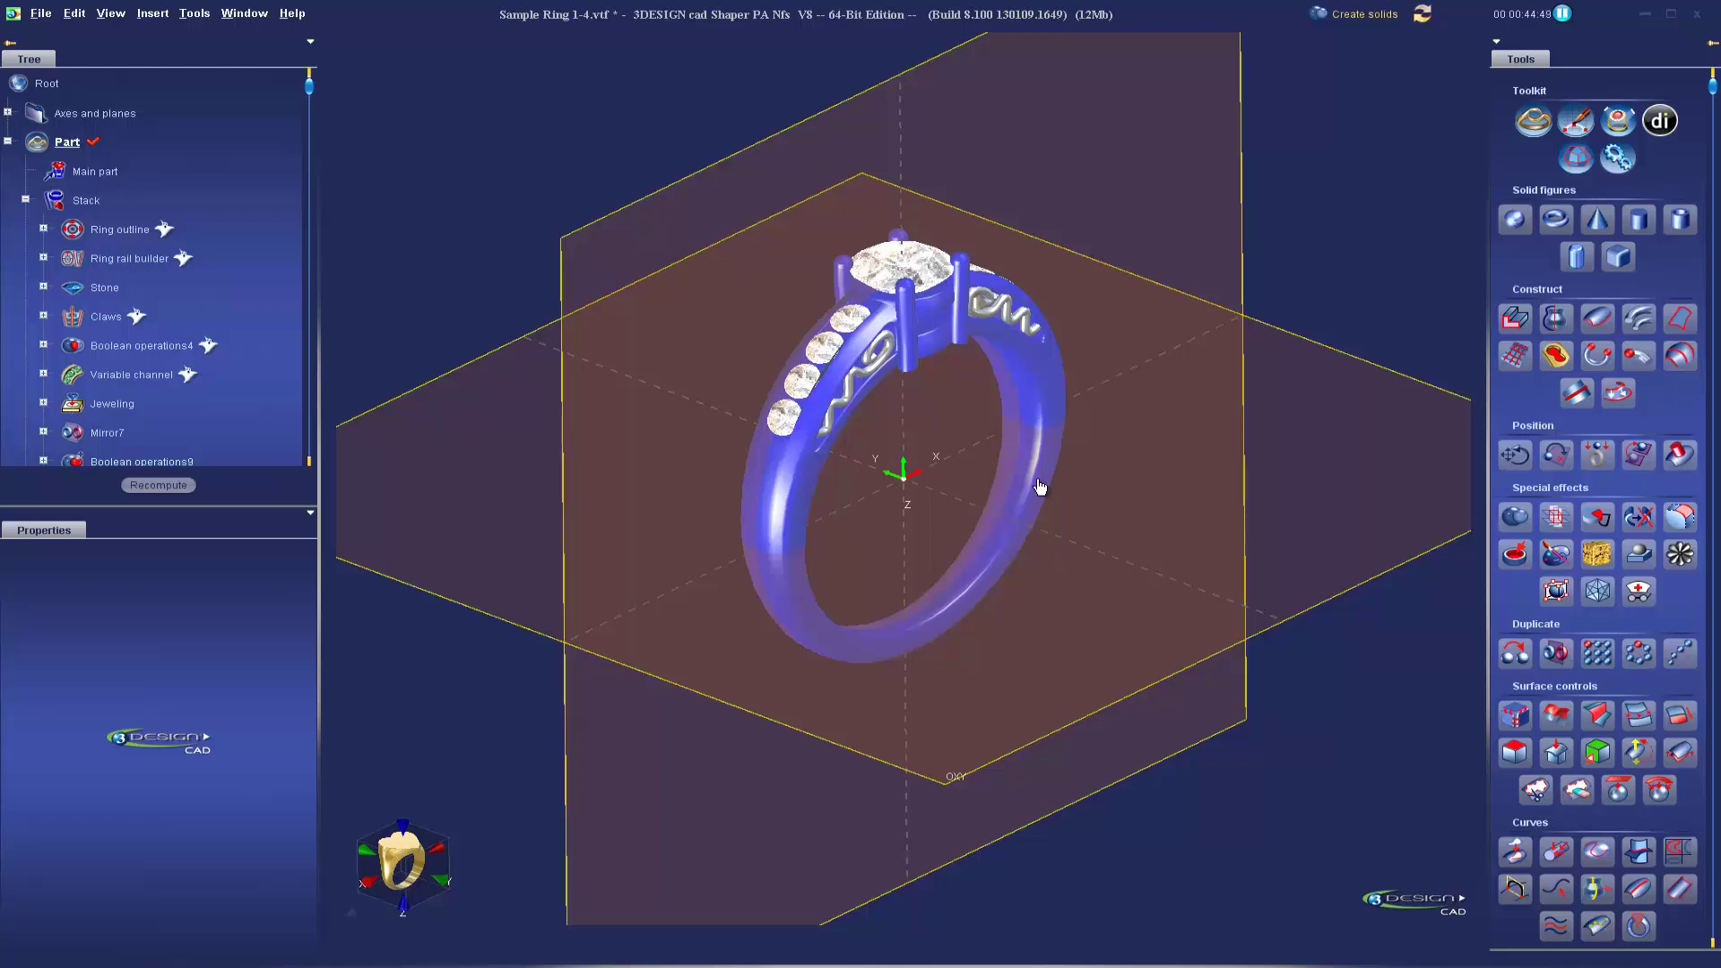
Pan and zoom in on the centre stone, then rotate around the ring head to show the side stones
scroll(1010, 502, up, 3)
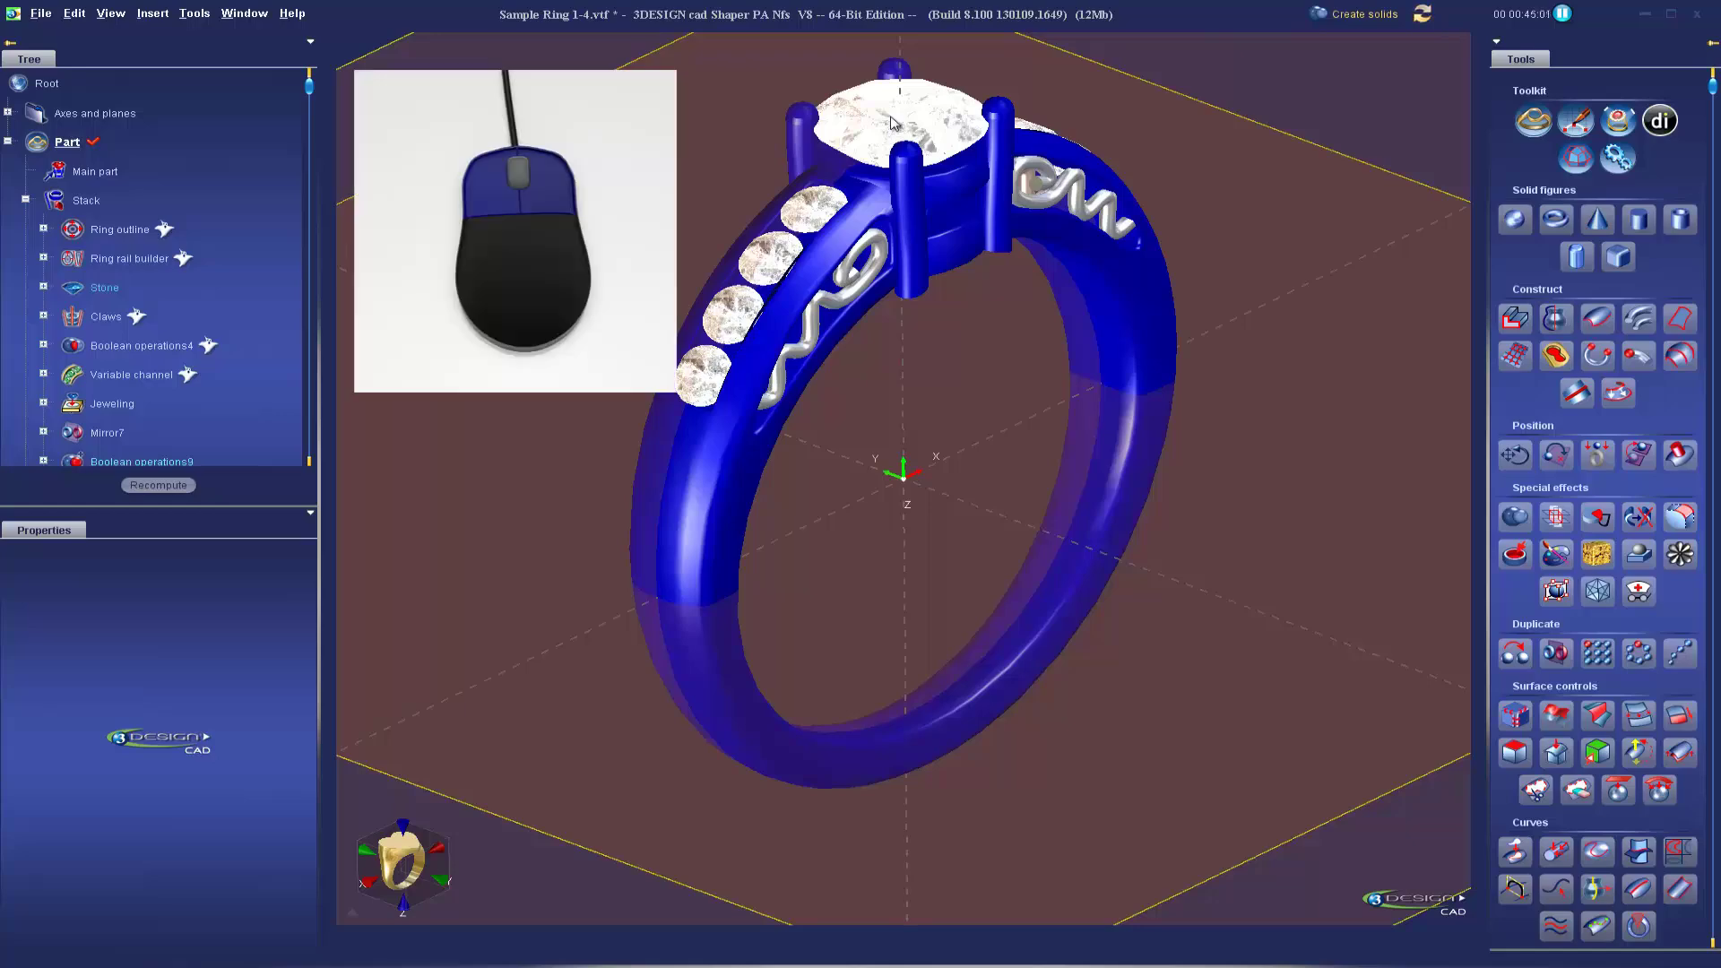
middle_drag(892, 123, 892, 123)
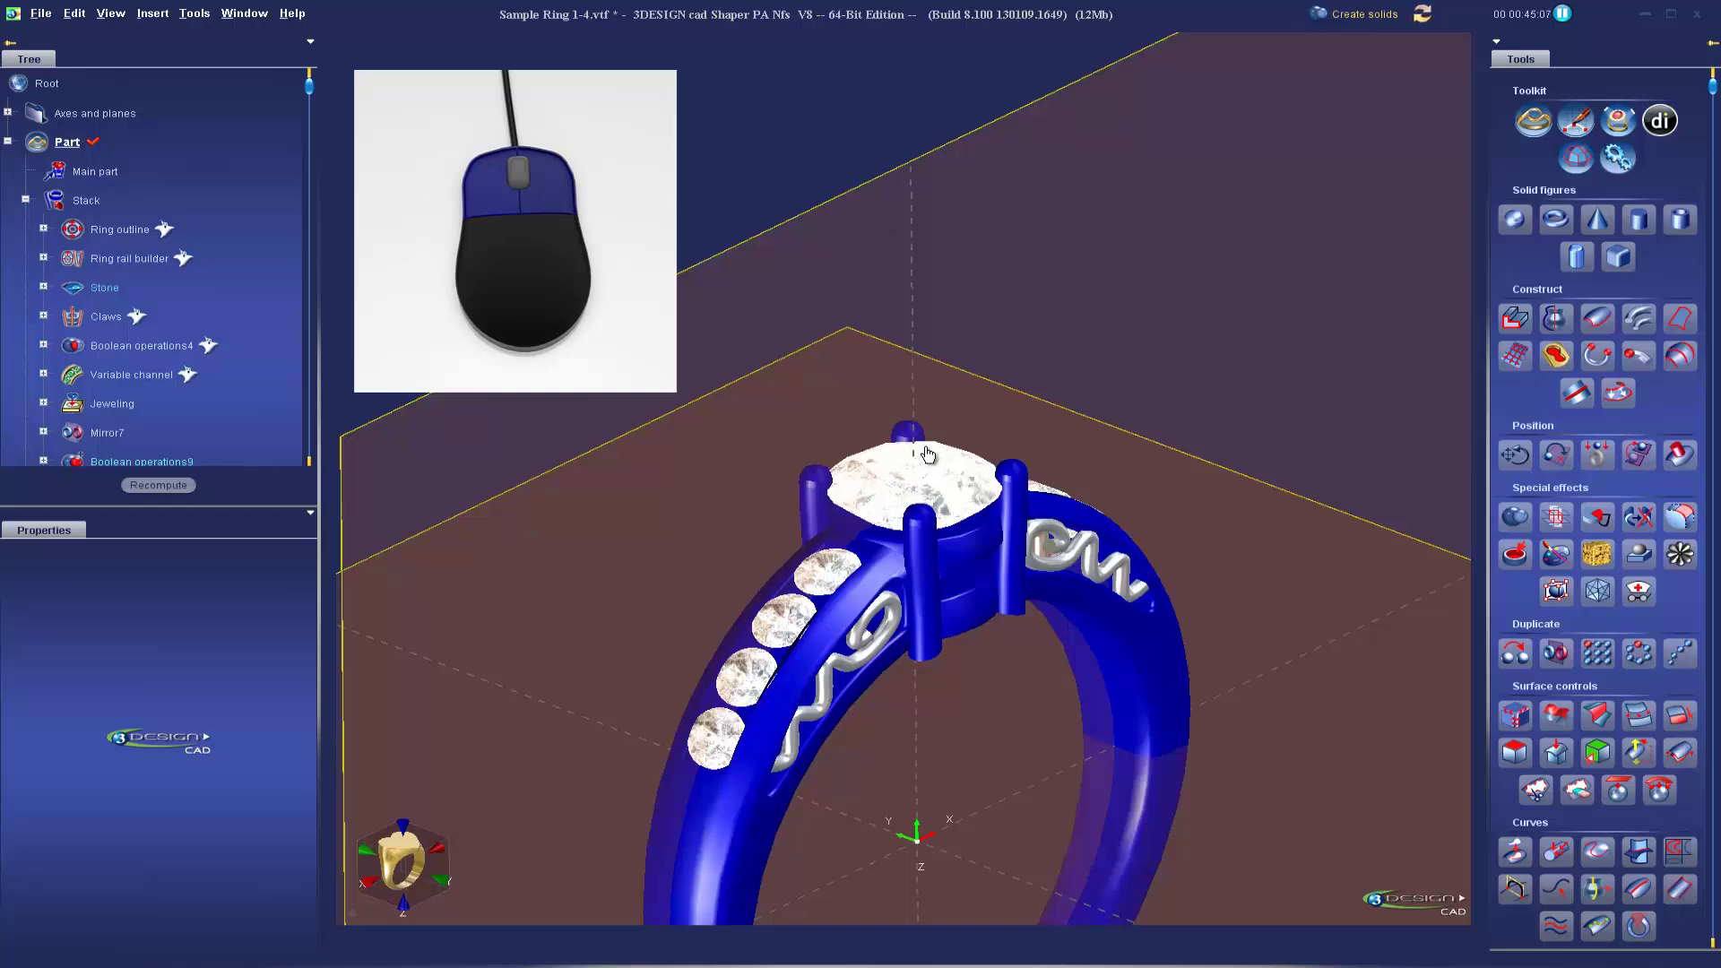
scroll(927, 455, up, 10)
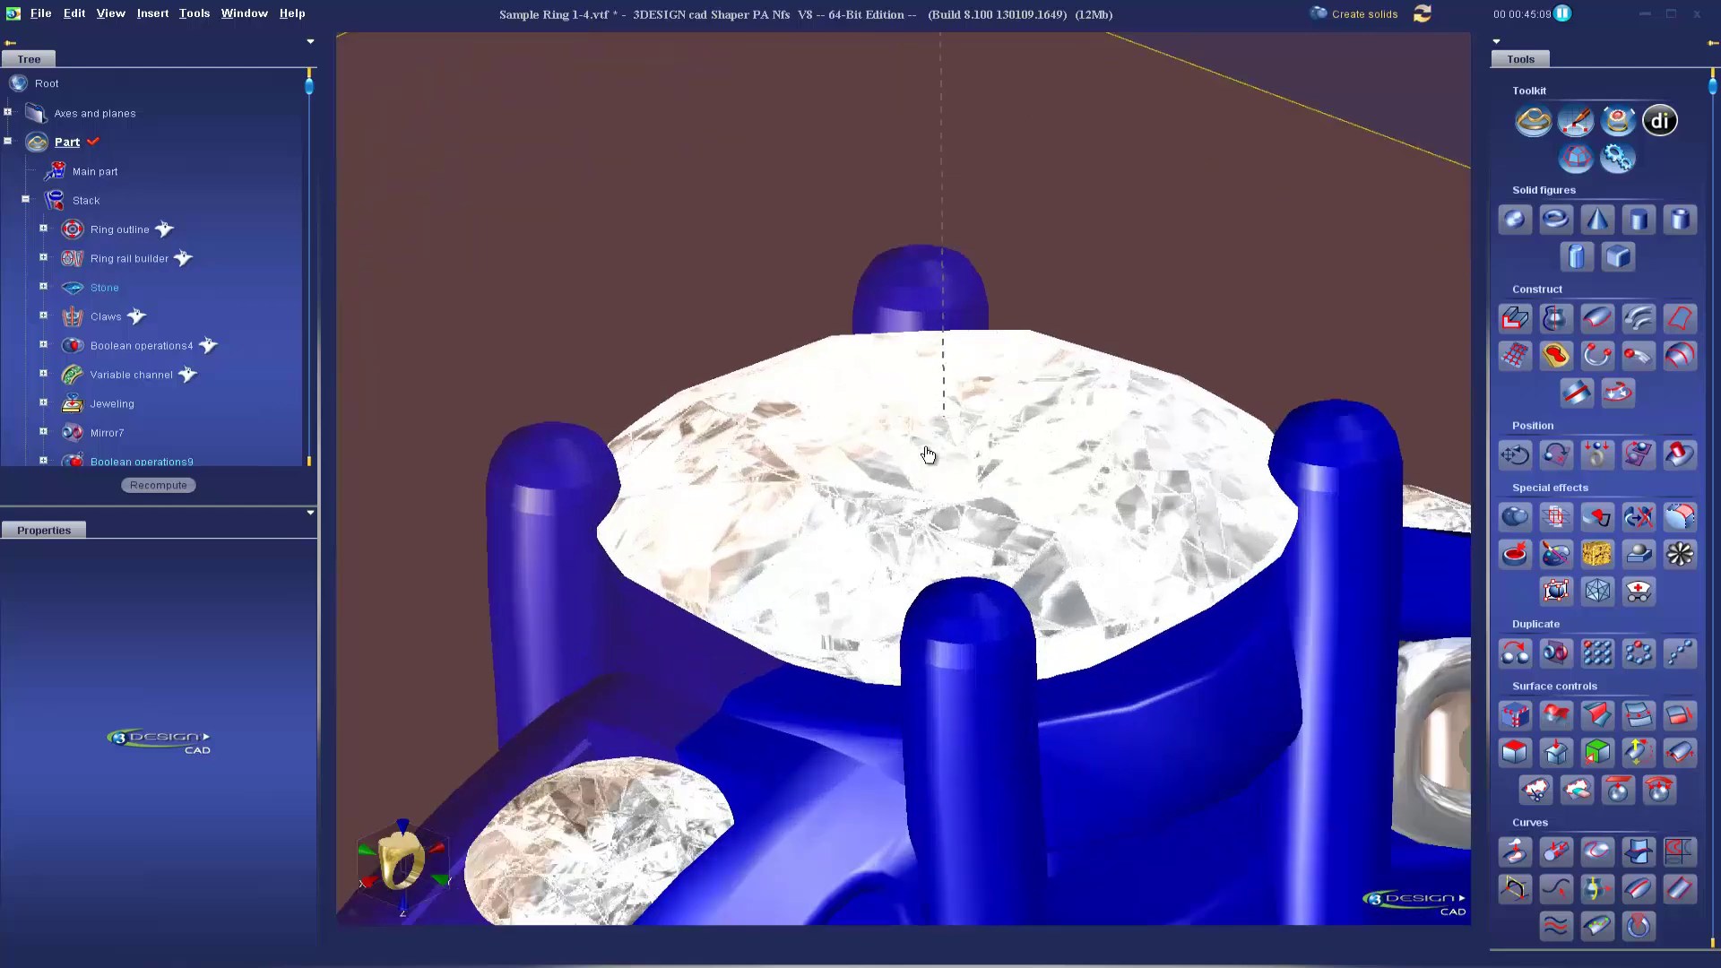
scroll(927, 454, down, 8)
scroll(787, 548, up, 3)
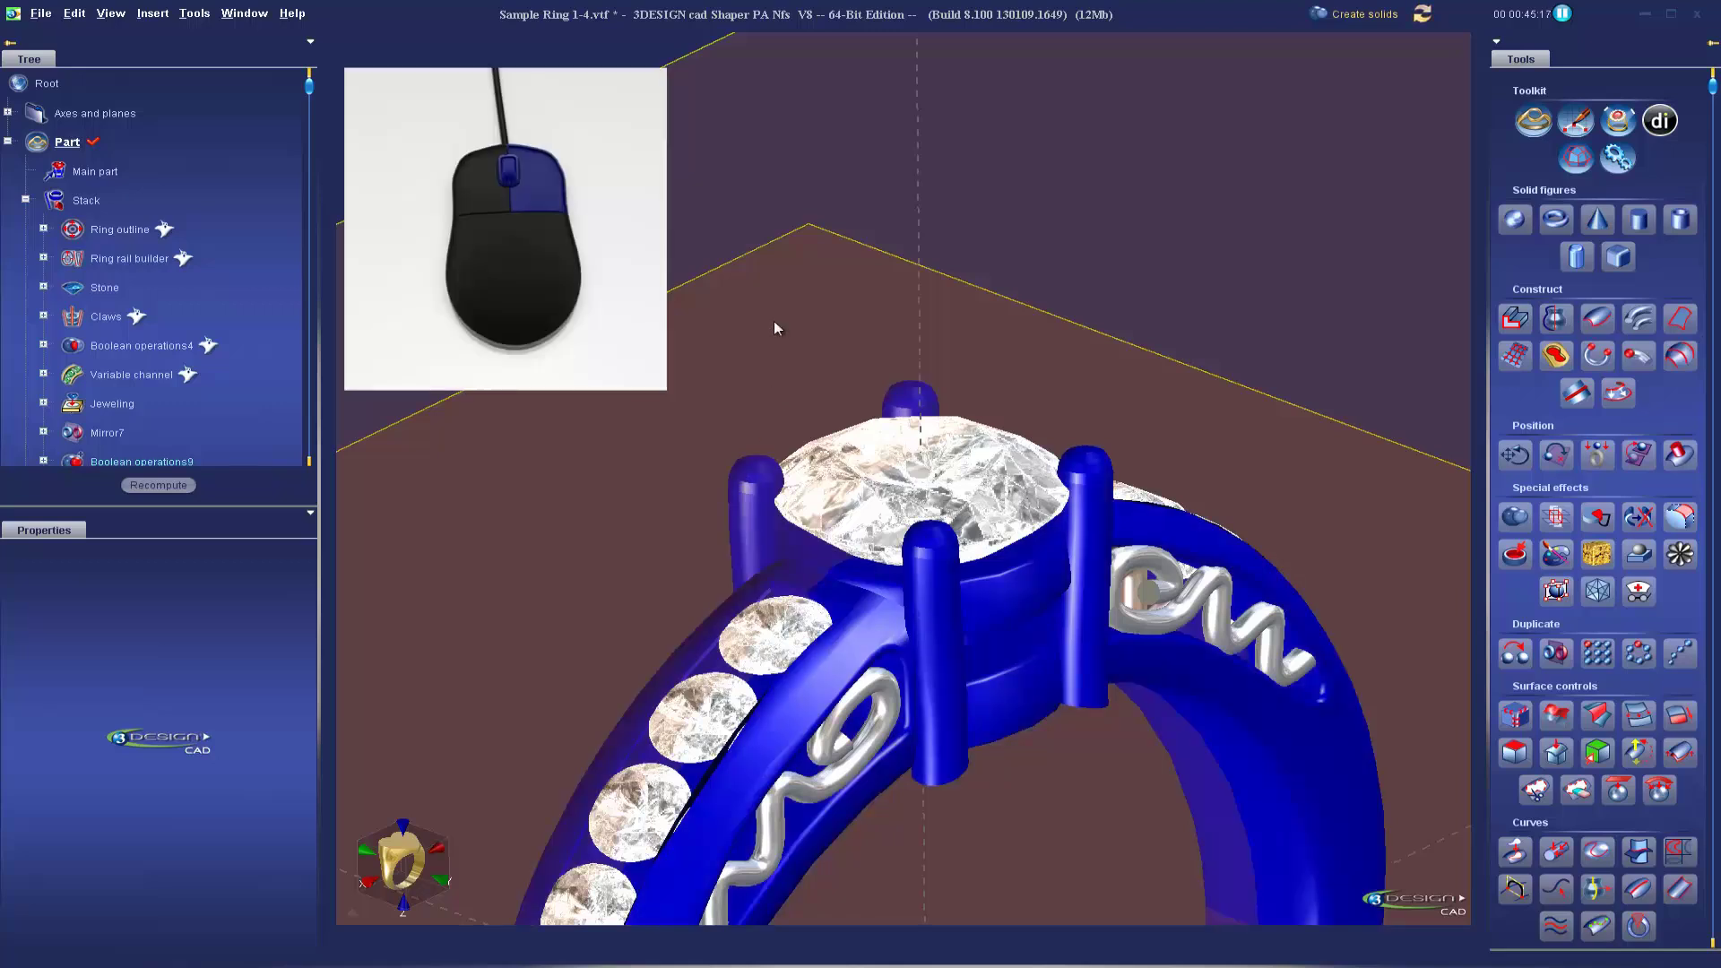
right_drag(774, 323, 576, 9)
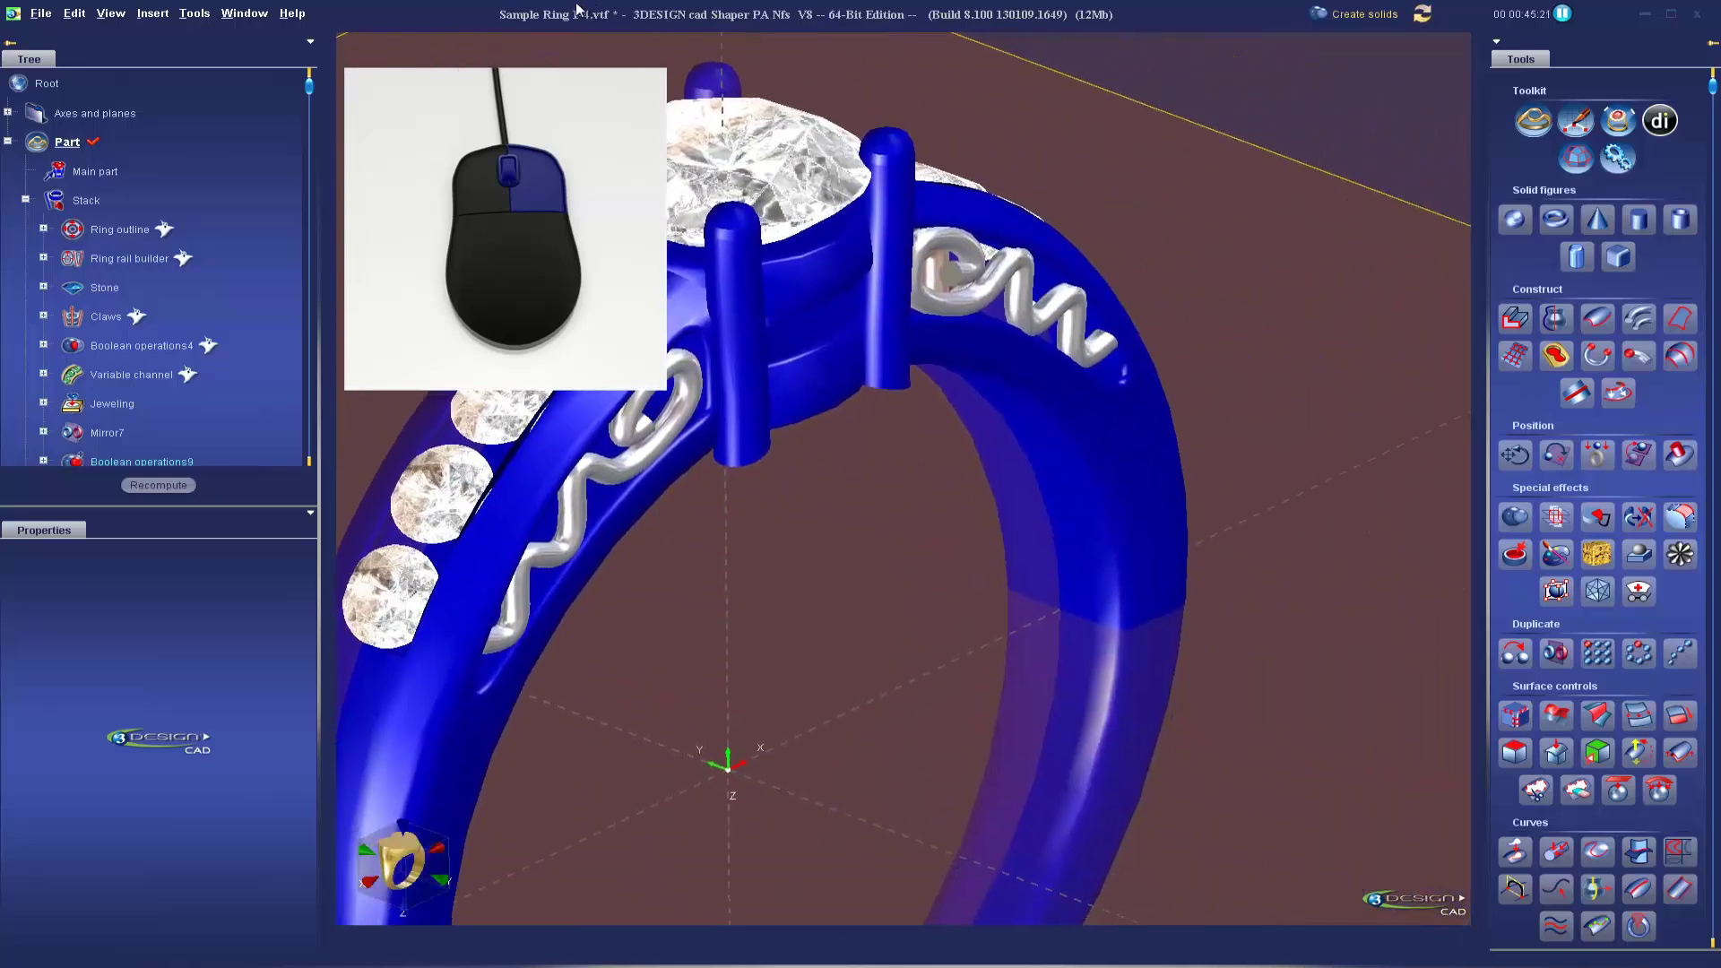
right_drag(992, 545, 877, 658)
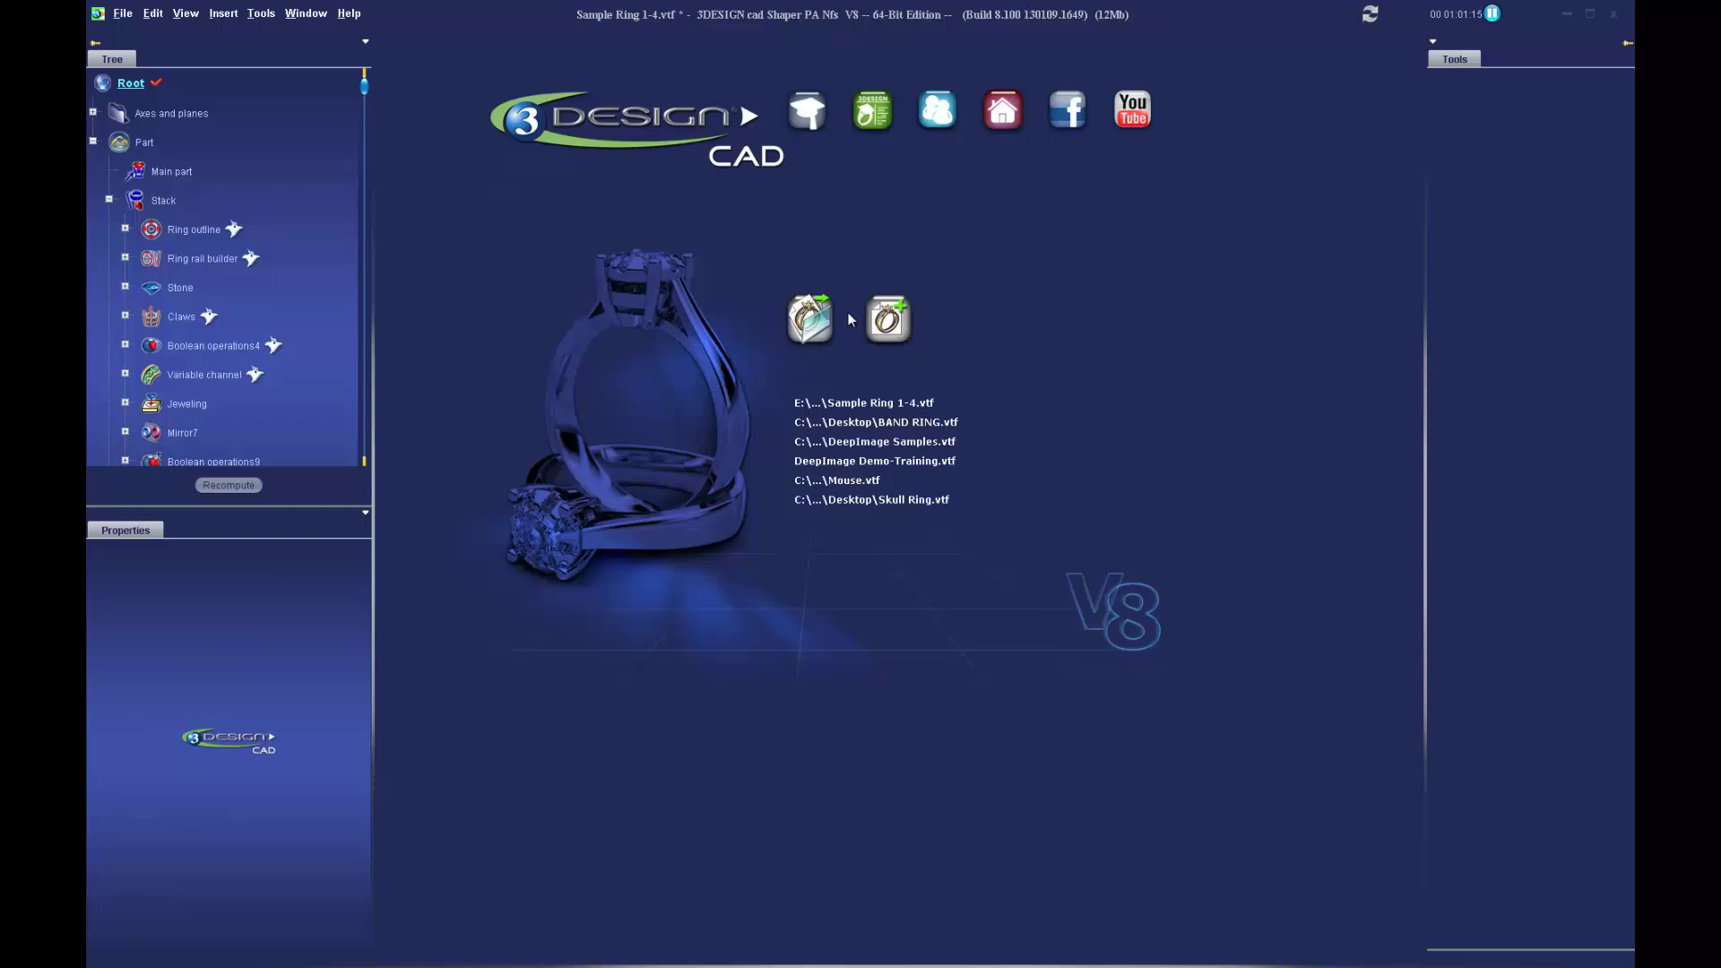
Browse C:\3DESIGNcad8_1\Doc and its en manuals folder in Explorer, then return to the forum in Chrome
click(1563, 15)
click(105, 954)
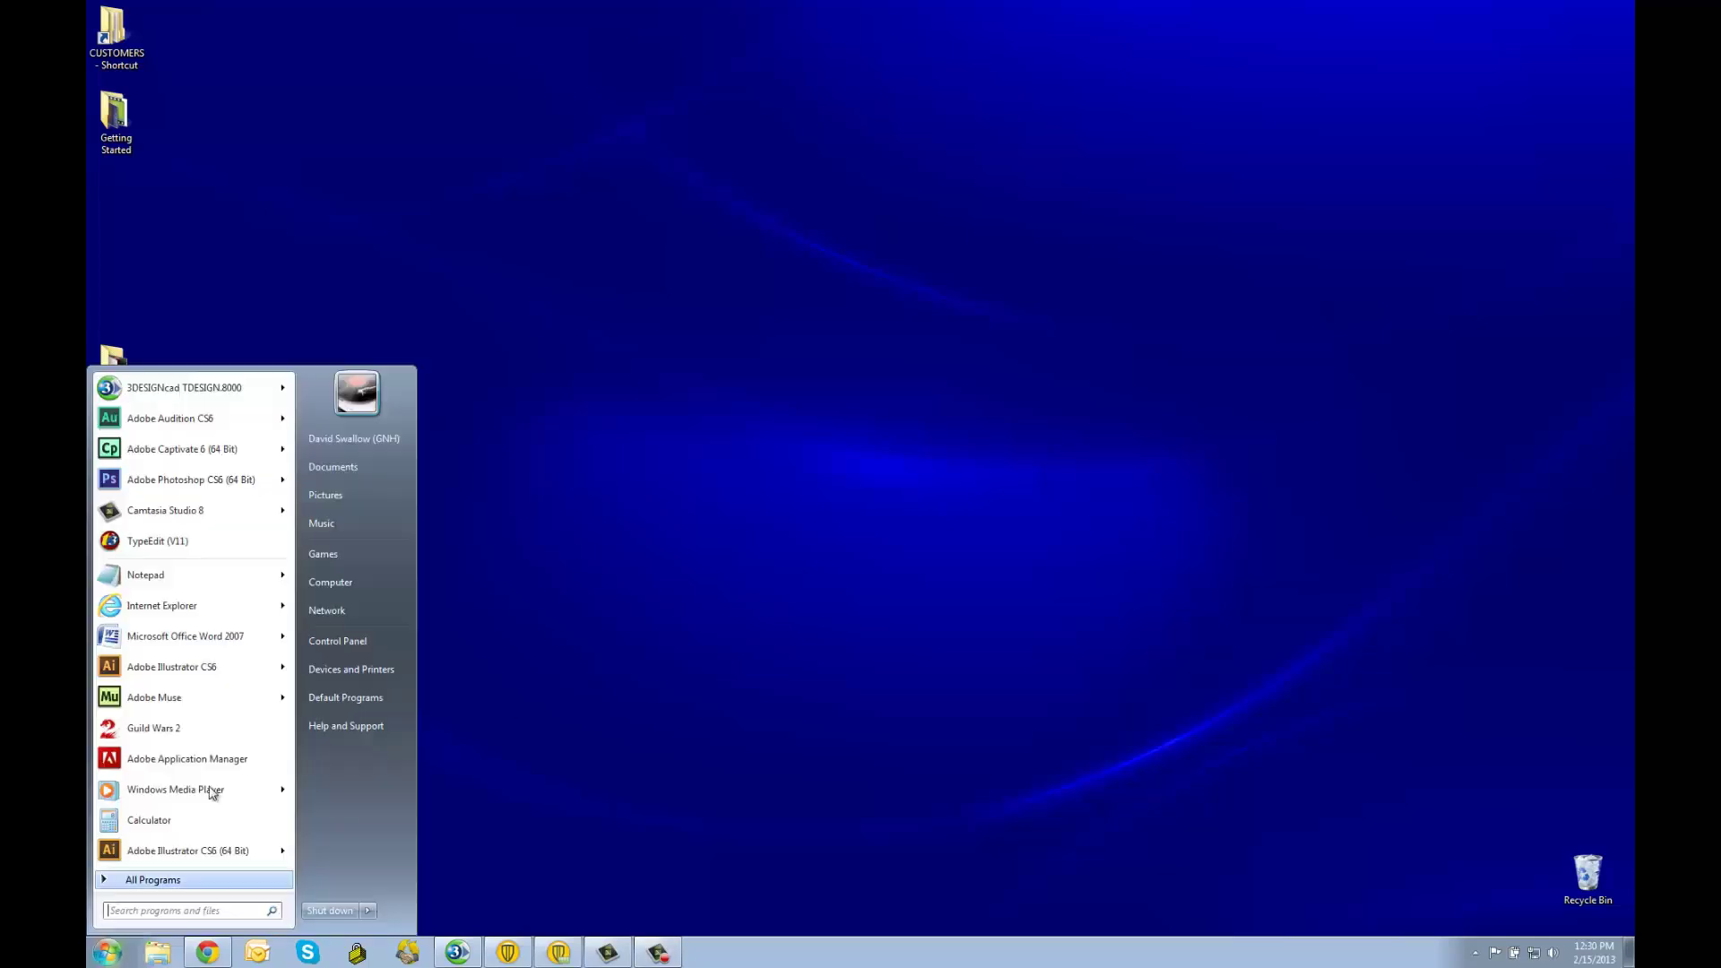
click(368, 582)
double_click(573, 224)
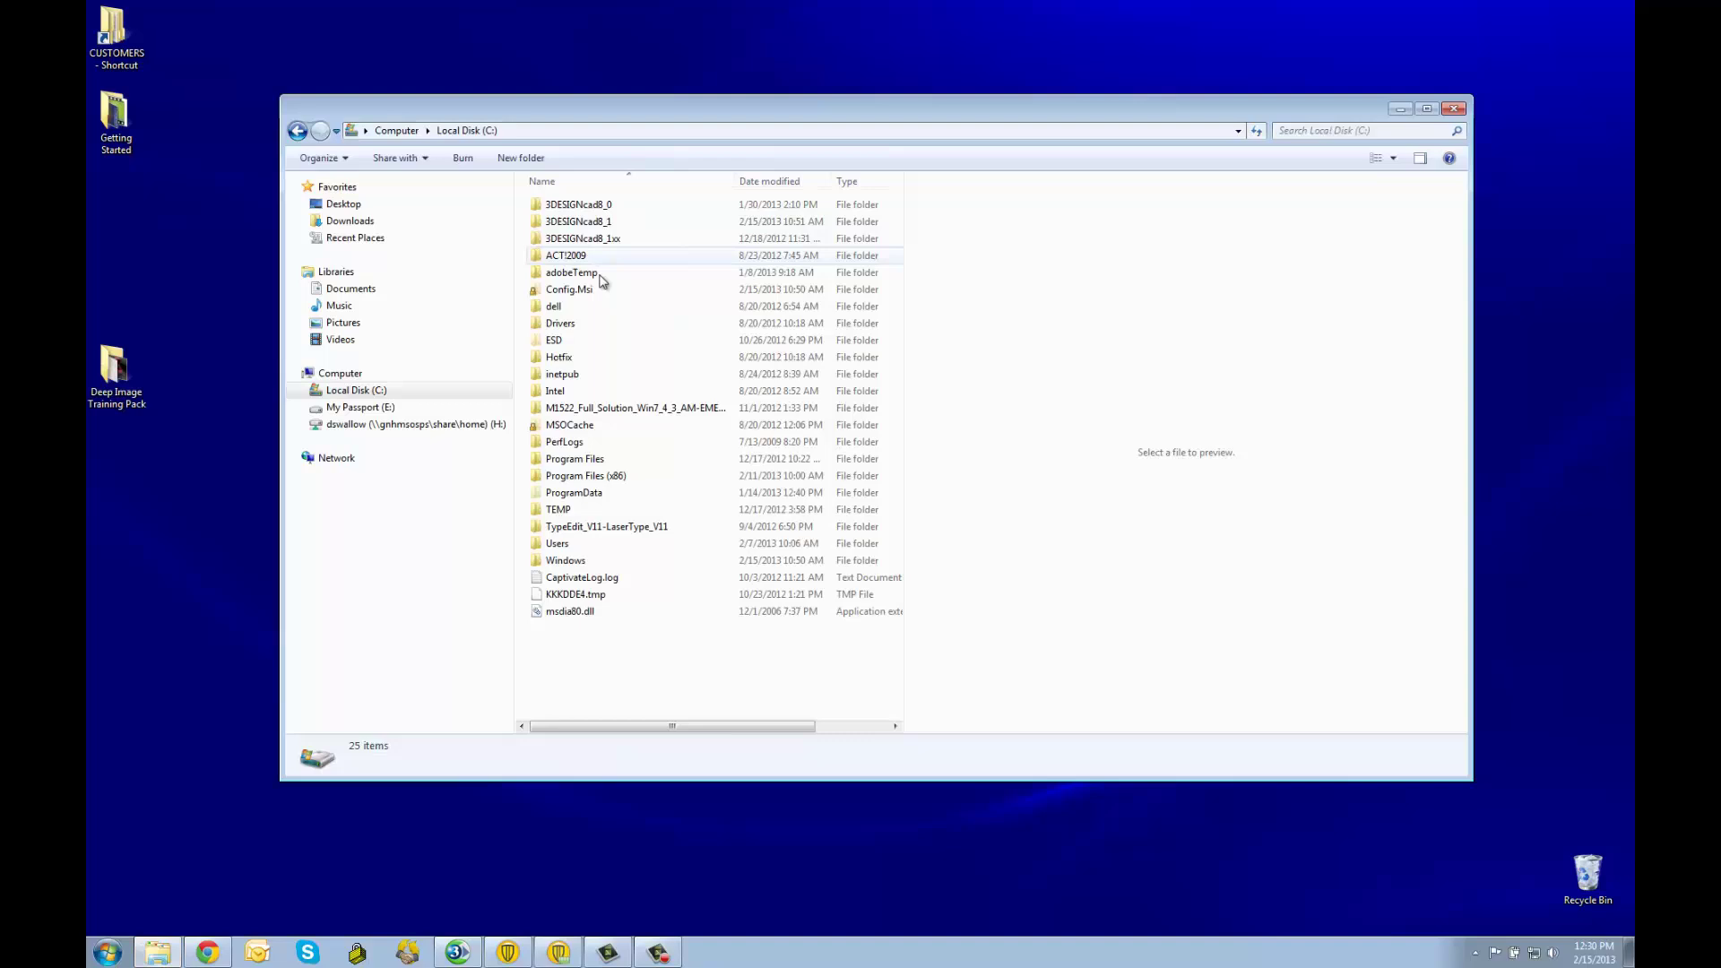
click(589, 225)
double_click(589, 226)
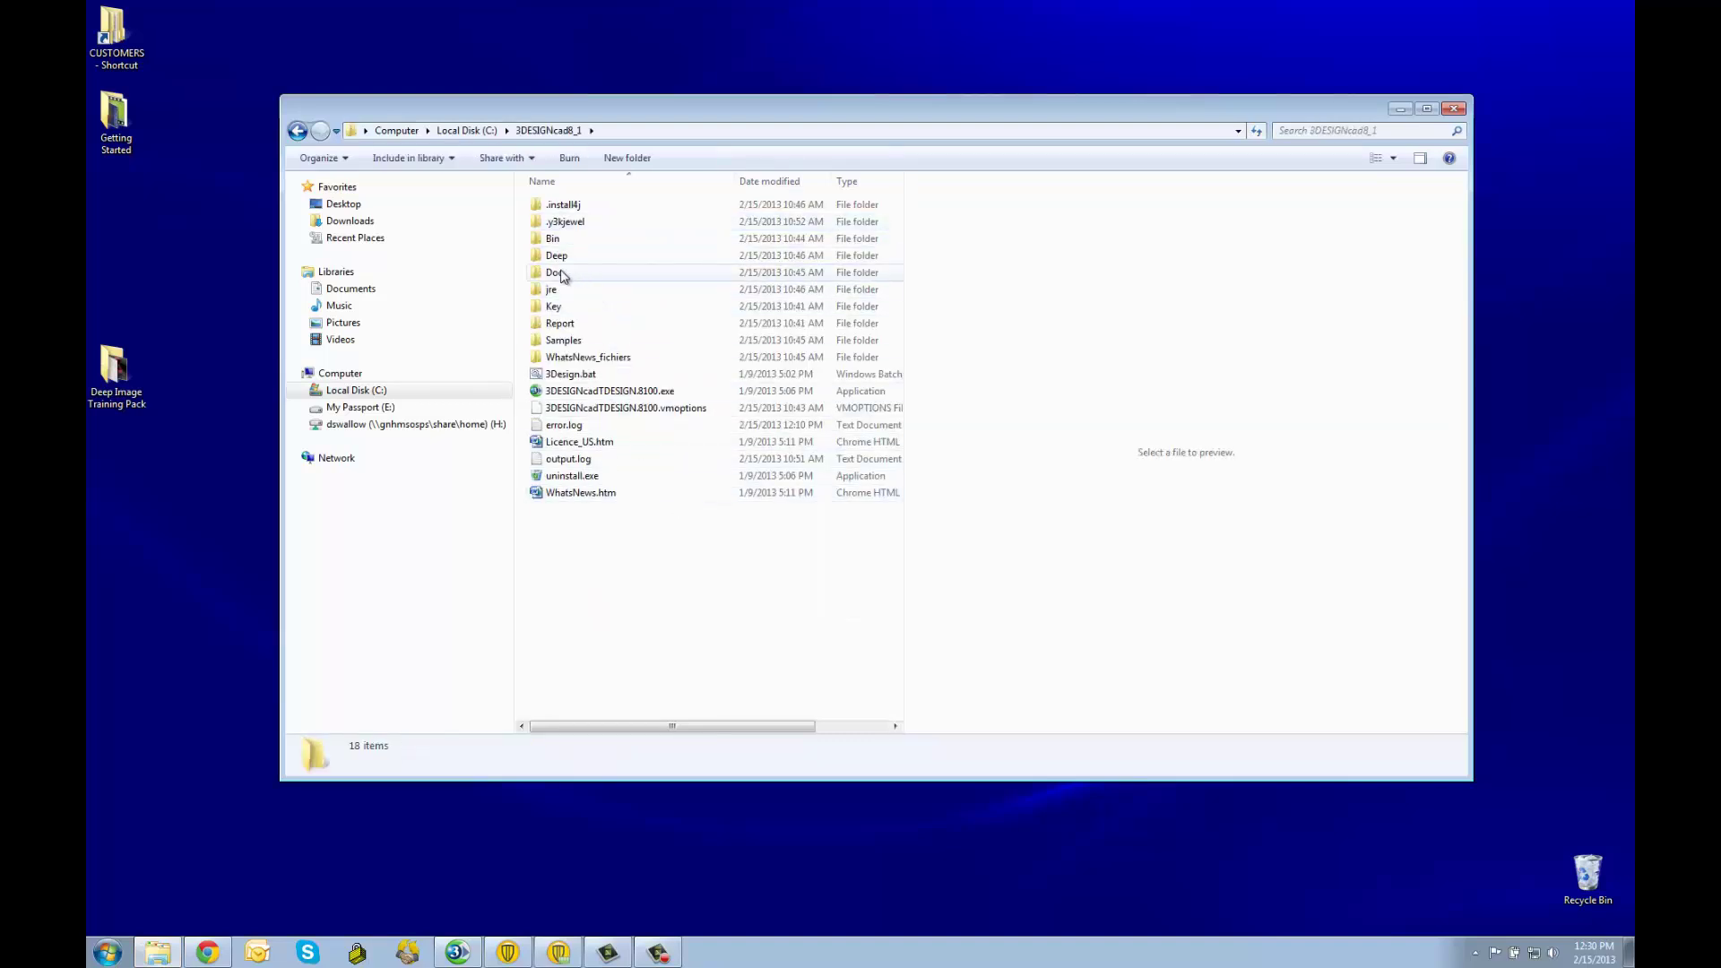
double_click(562, 273)
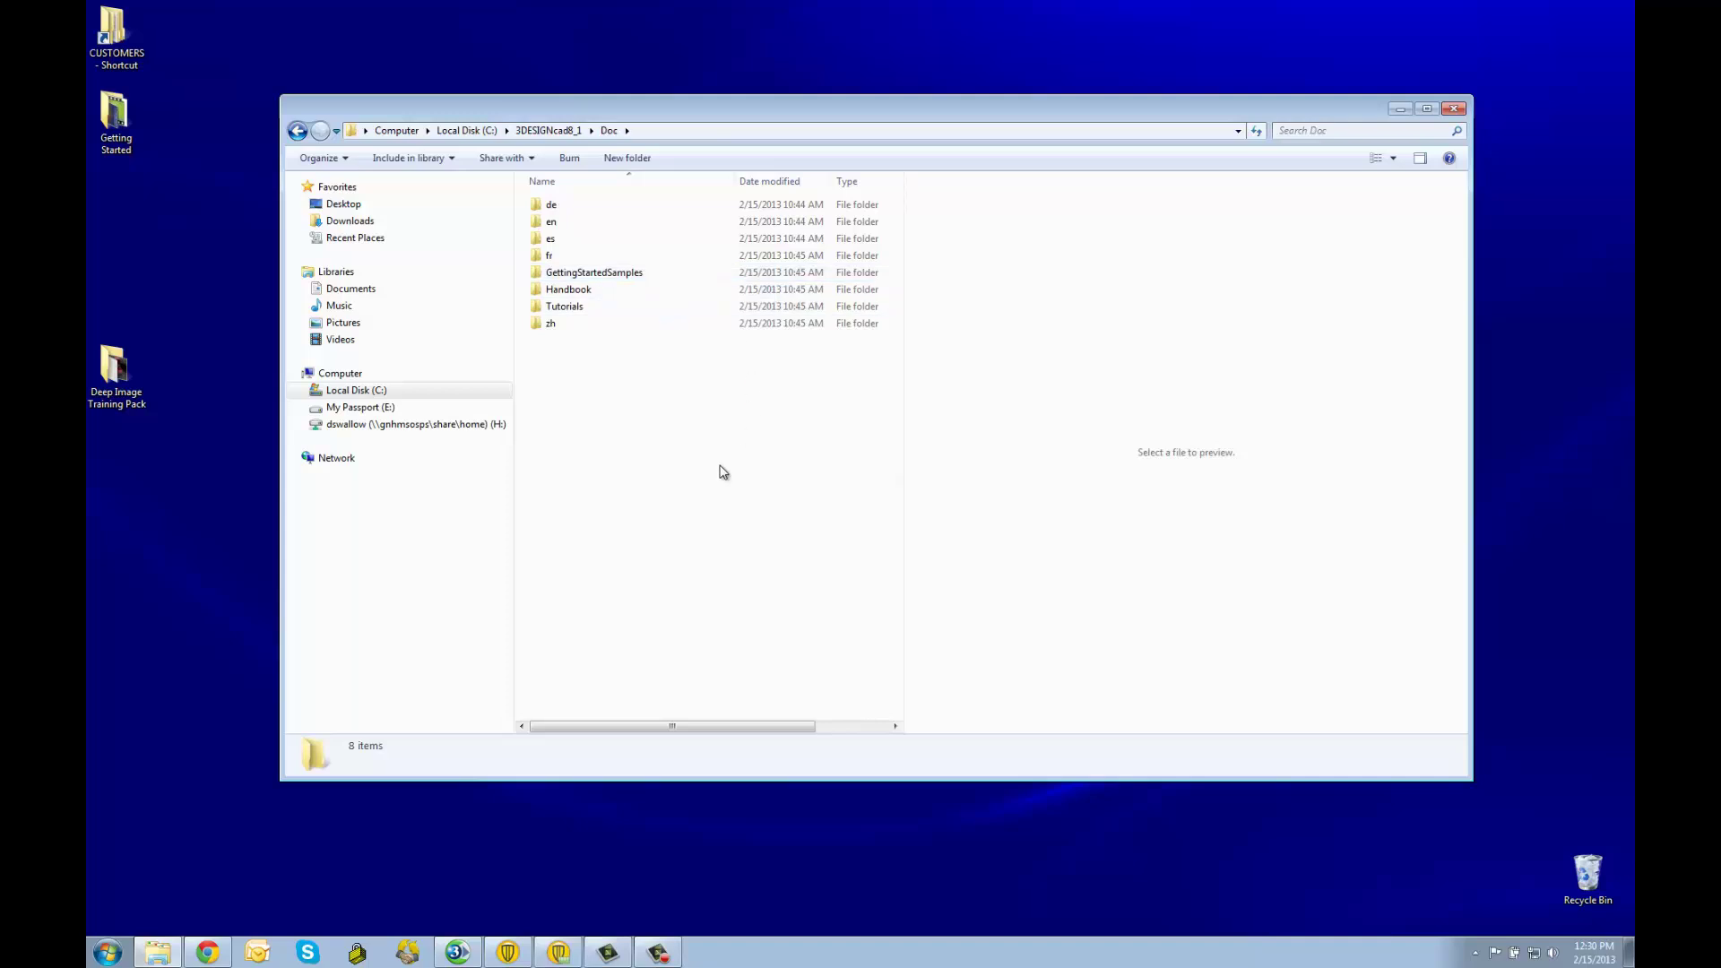
double_click(548, 223)
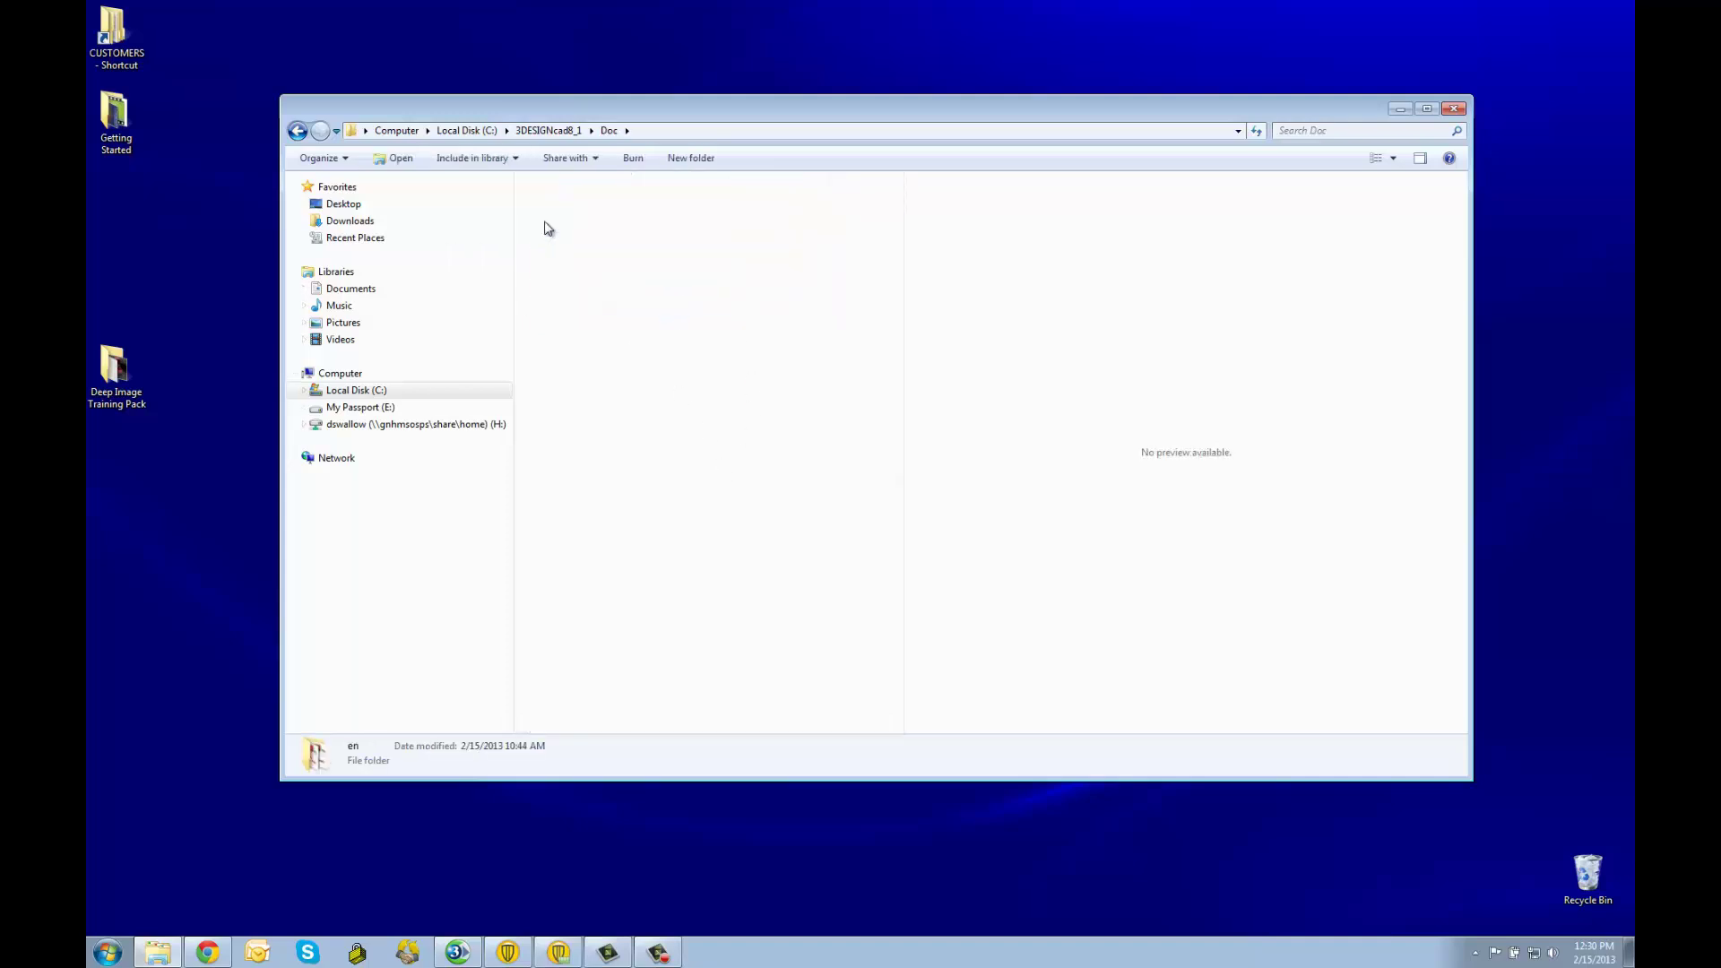
click(304, 135)
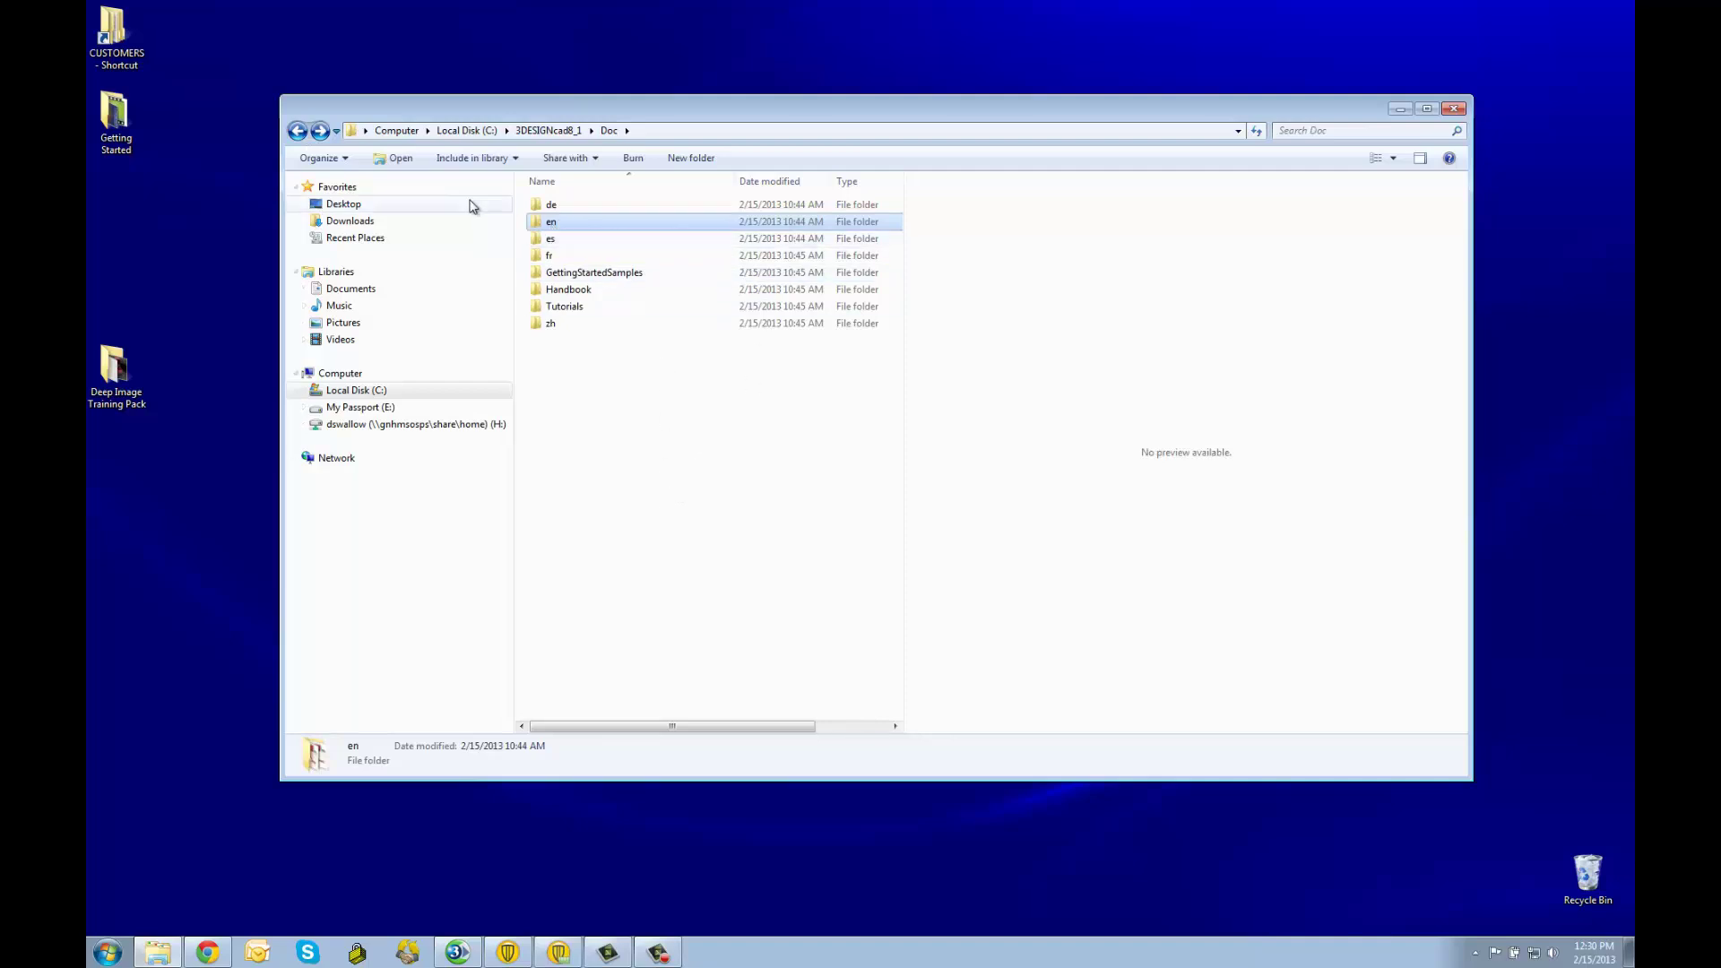
click(207, 952)
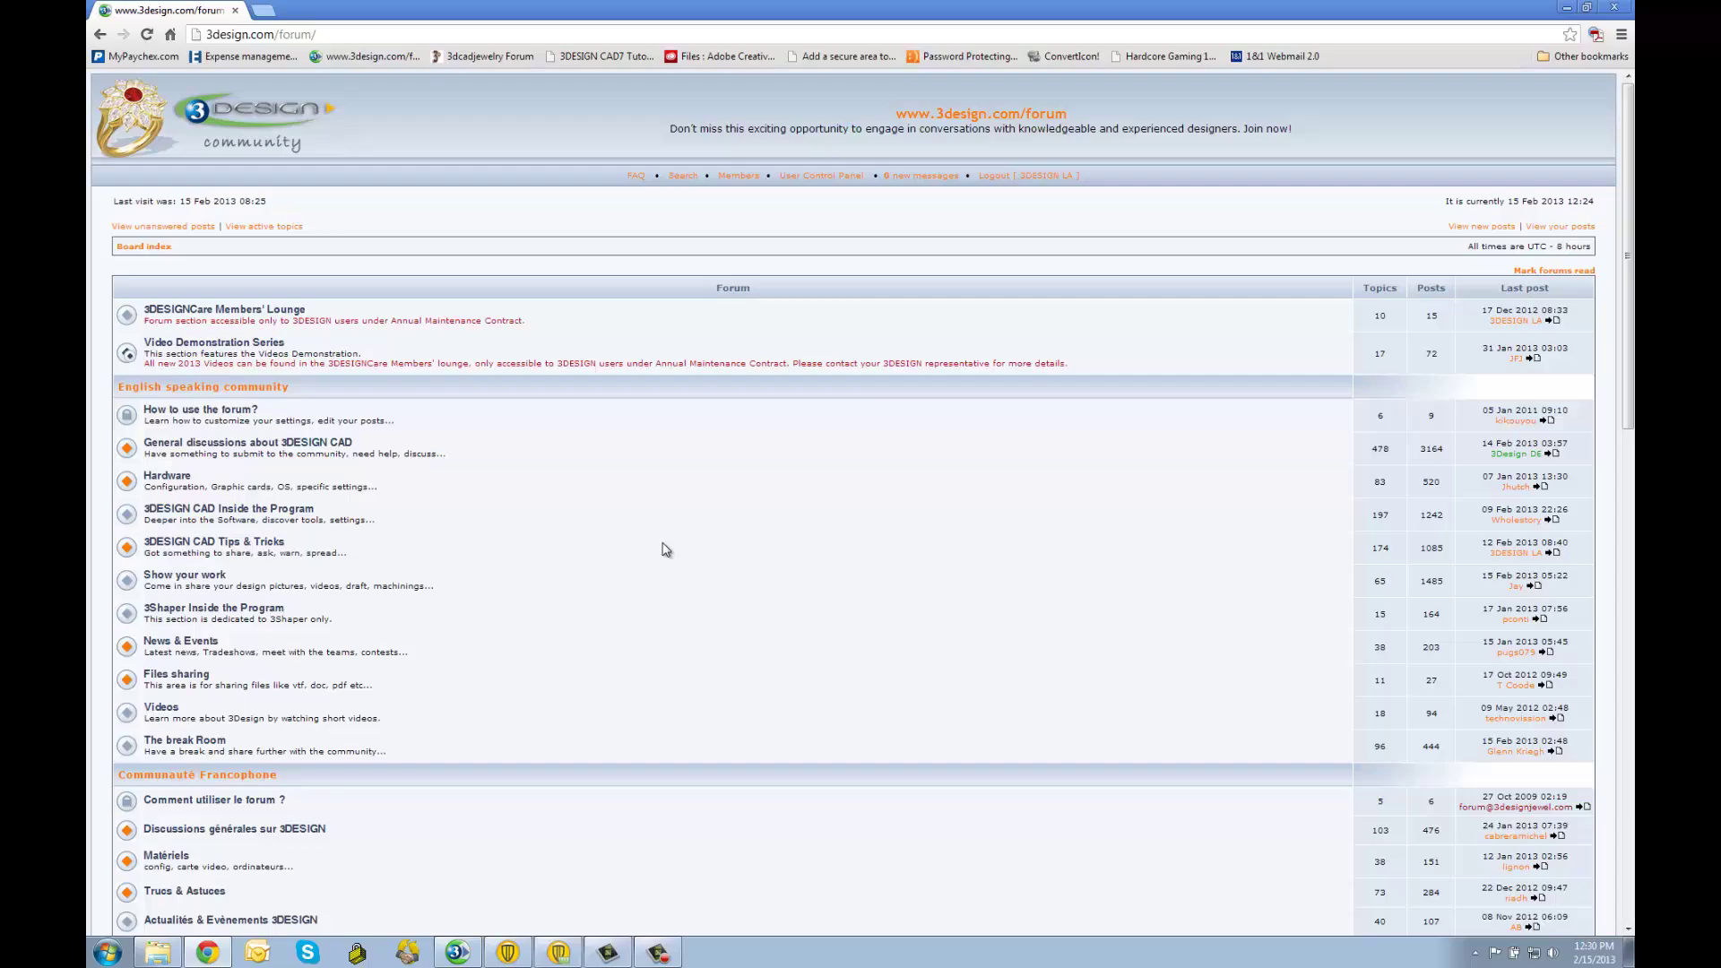
Switch back to the 3DESIGN CAD start page with Alt+Tab
key(alt+Tab)
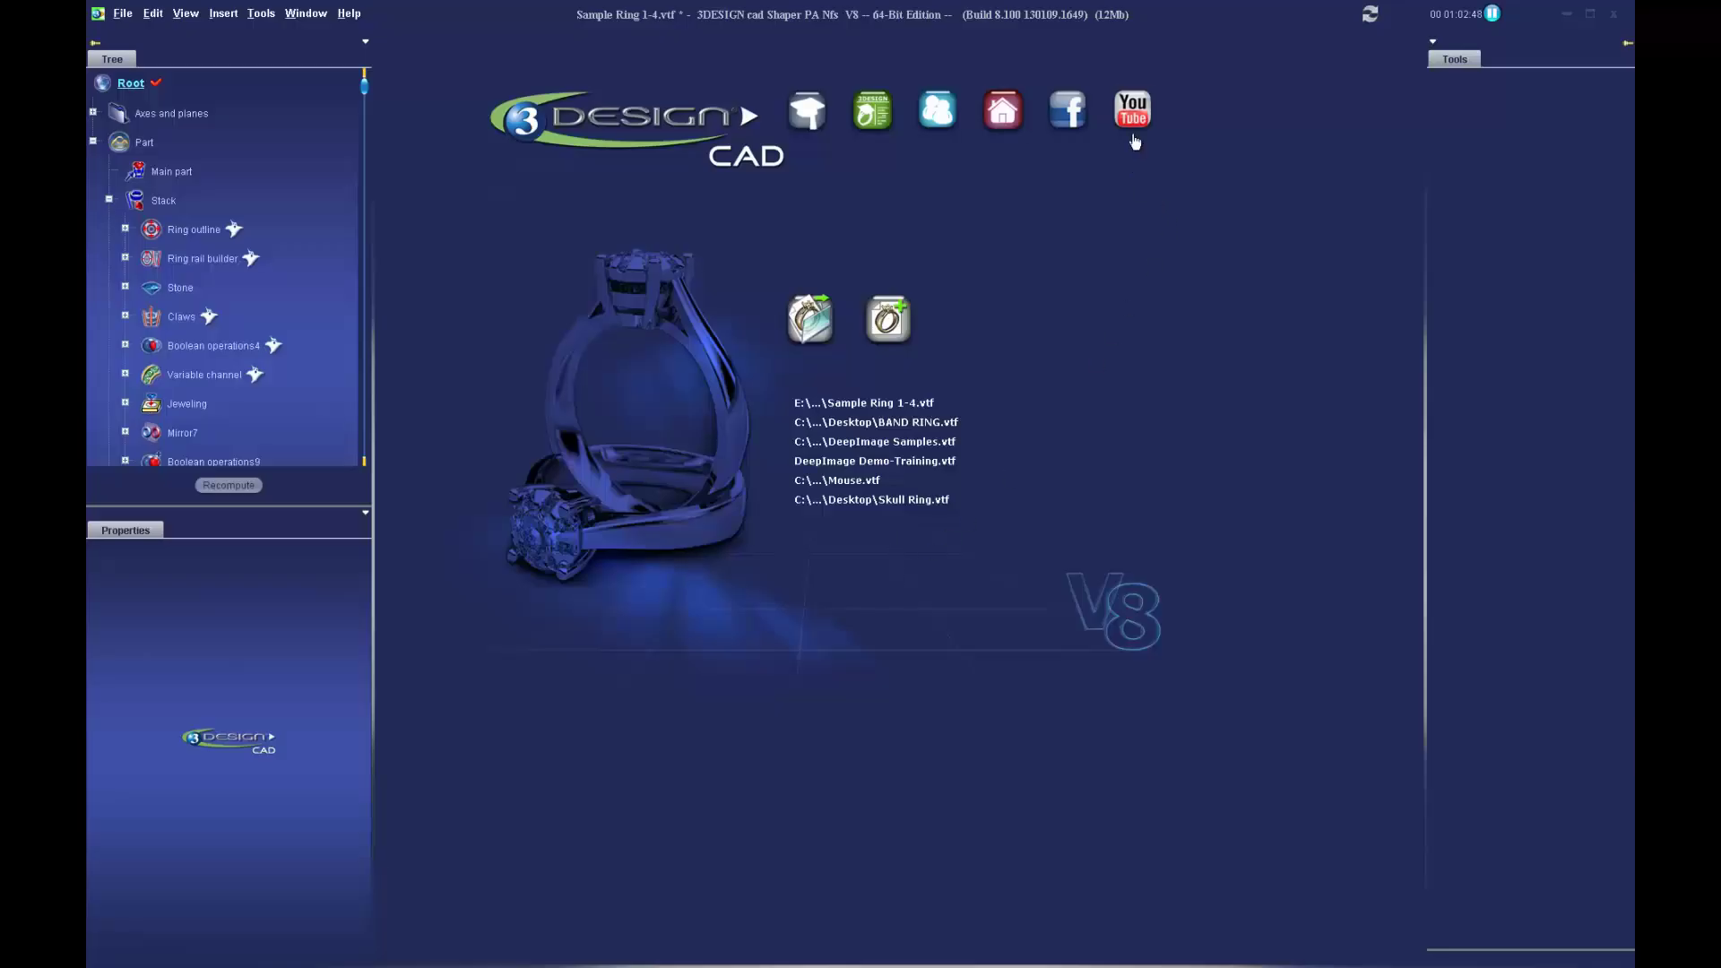